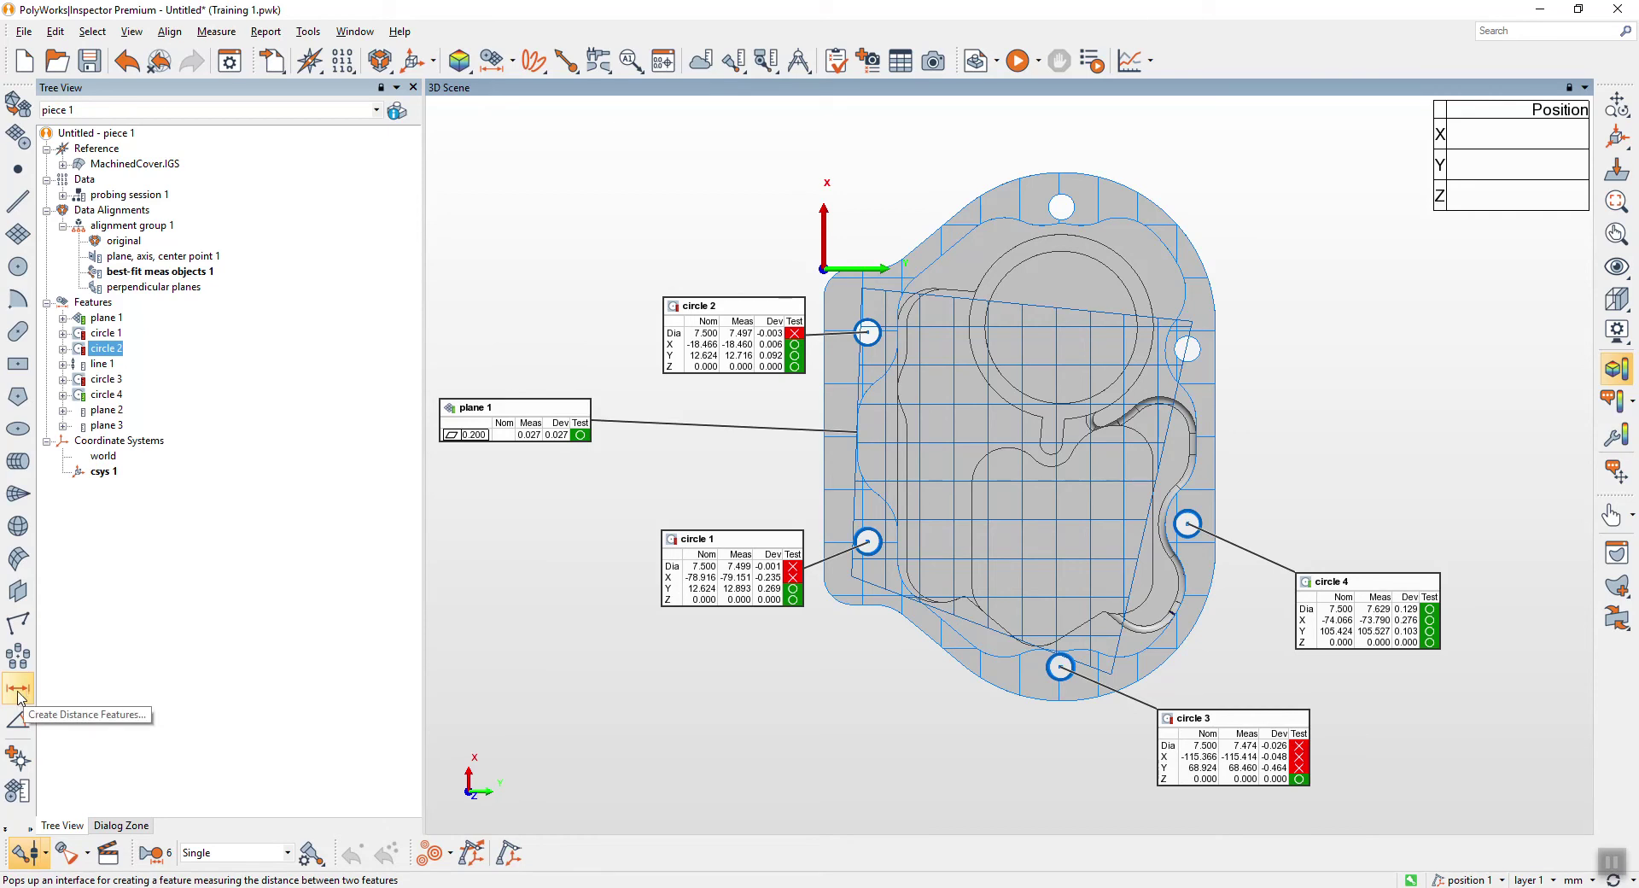
Create distance 1 (60.690) between circles 2 and 1, and distance 2 between circles 1 and 4
left_click(19, 690)
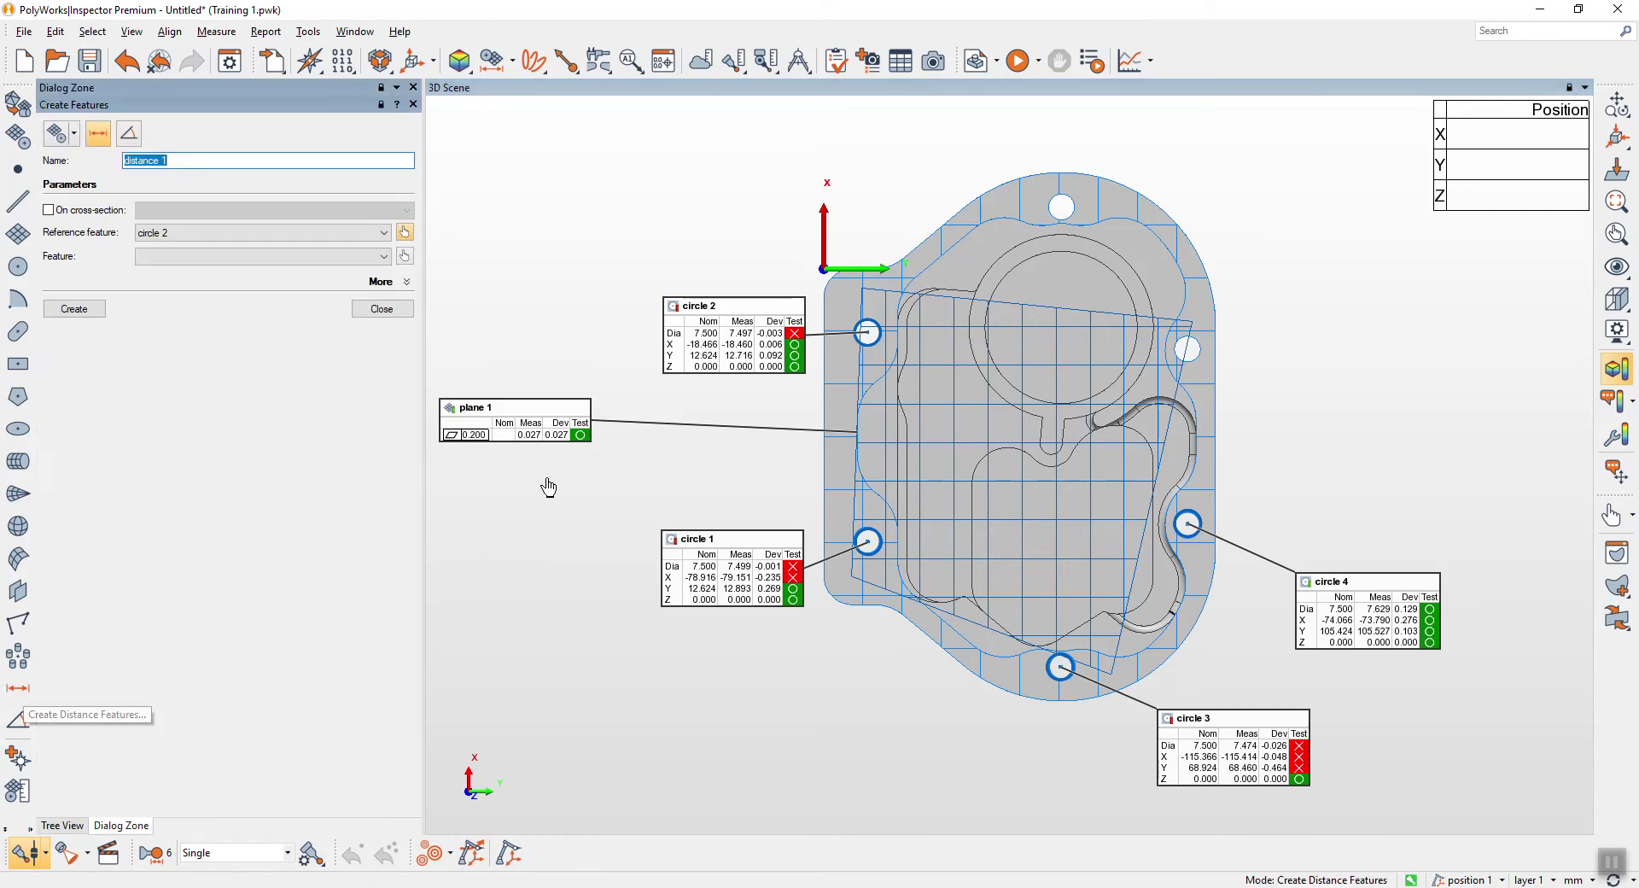
left_click(727, 329)
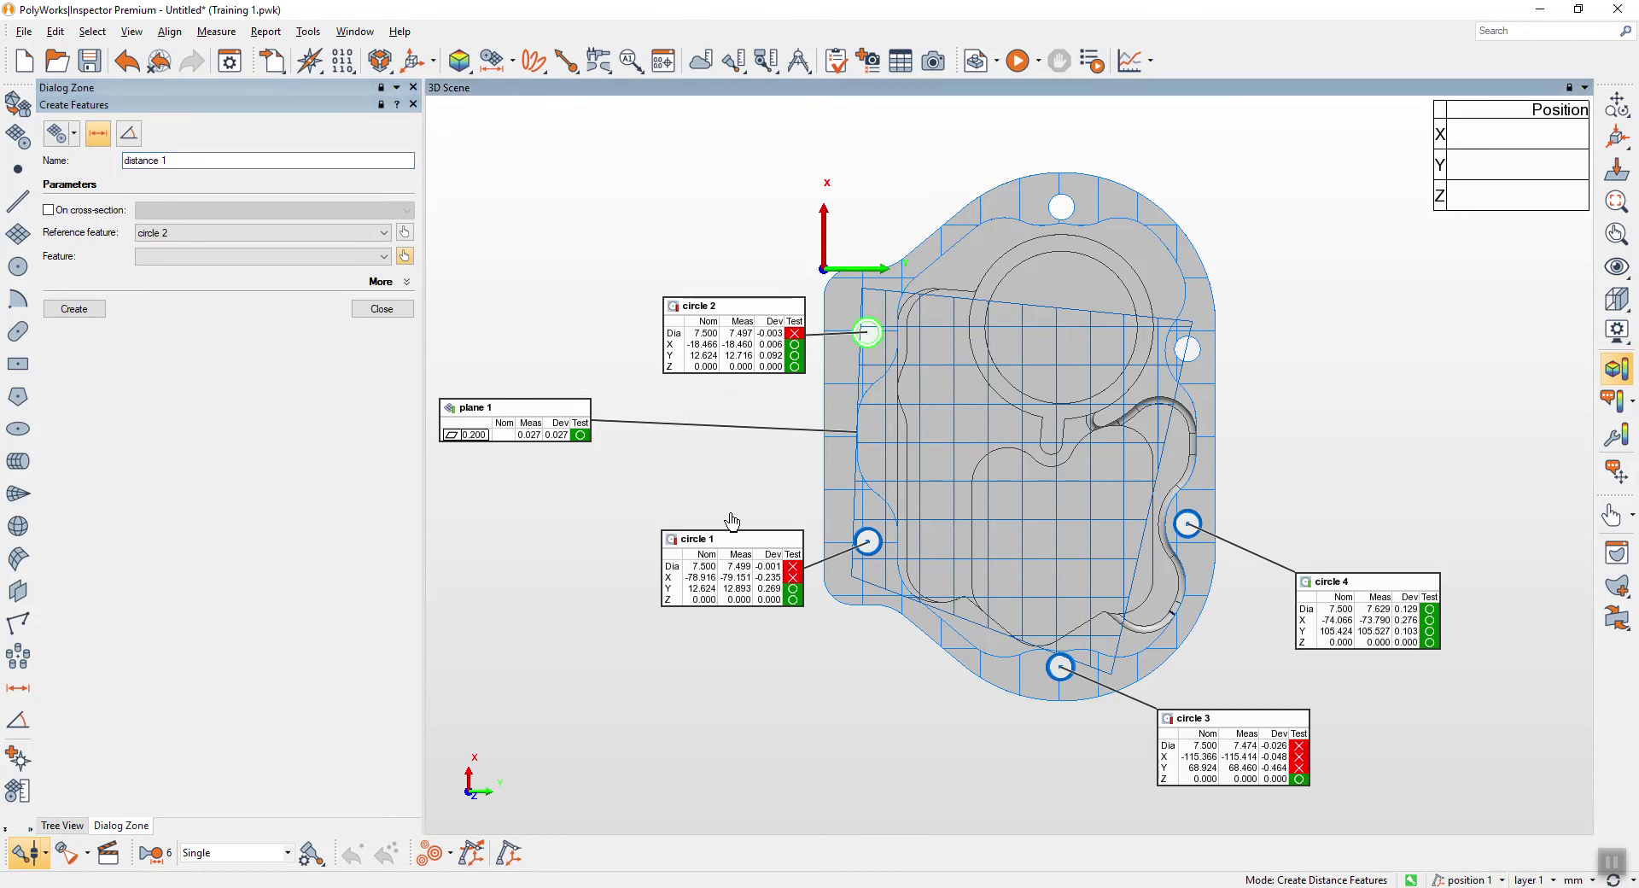
left_click(731, 570)
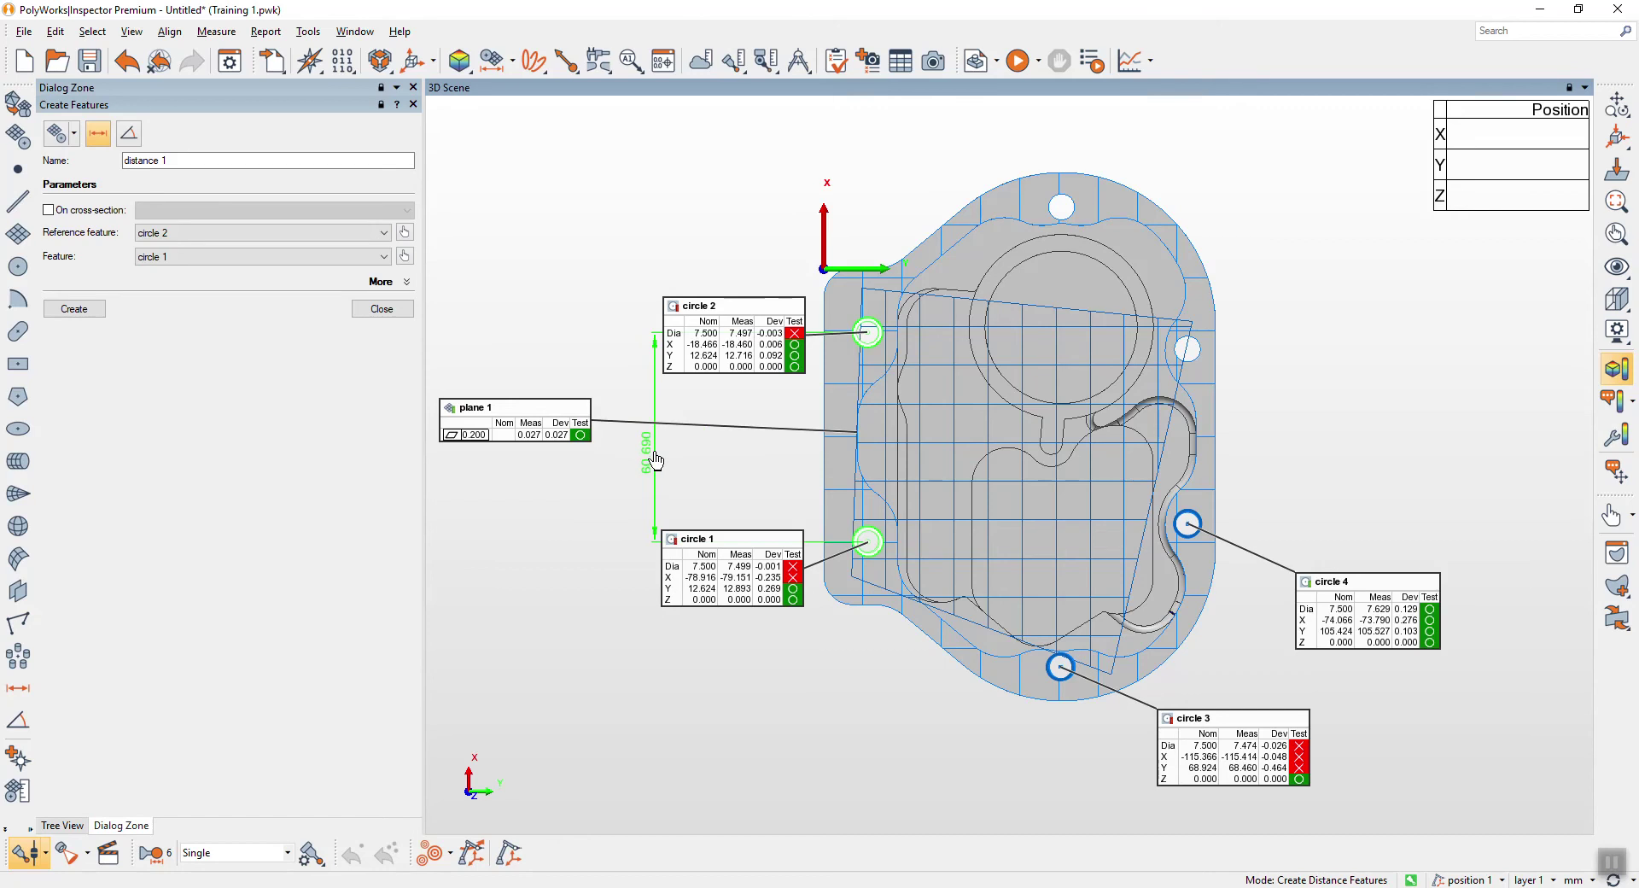
left_click(655, 459)
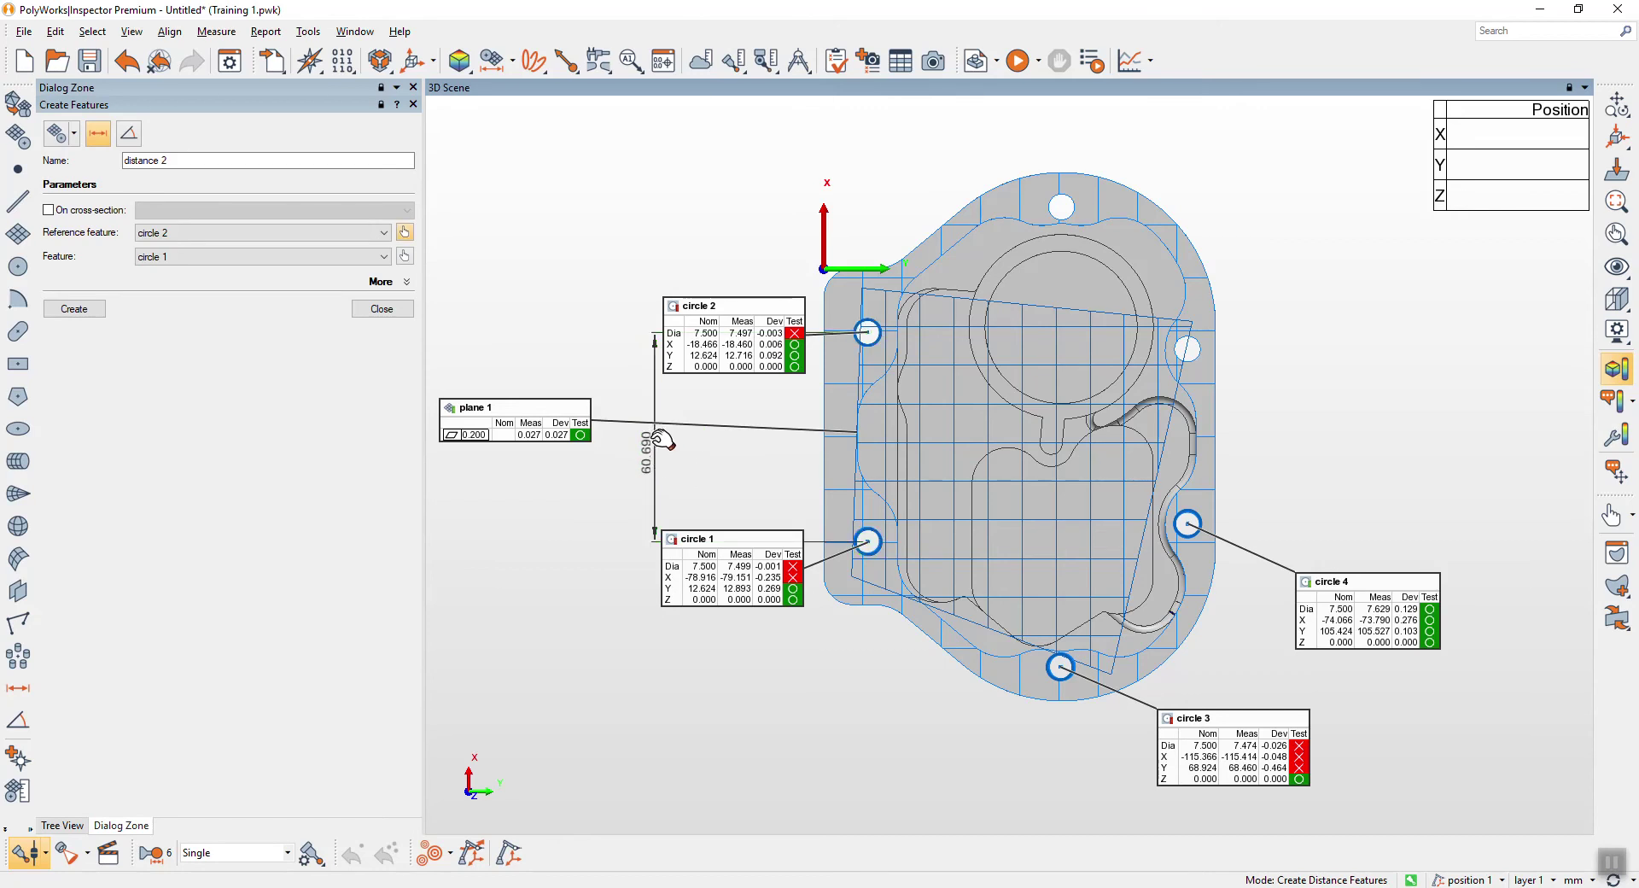
left_click(765, 587)
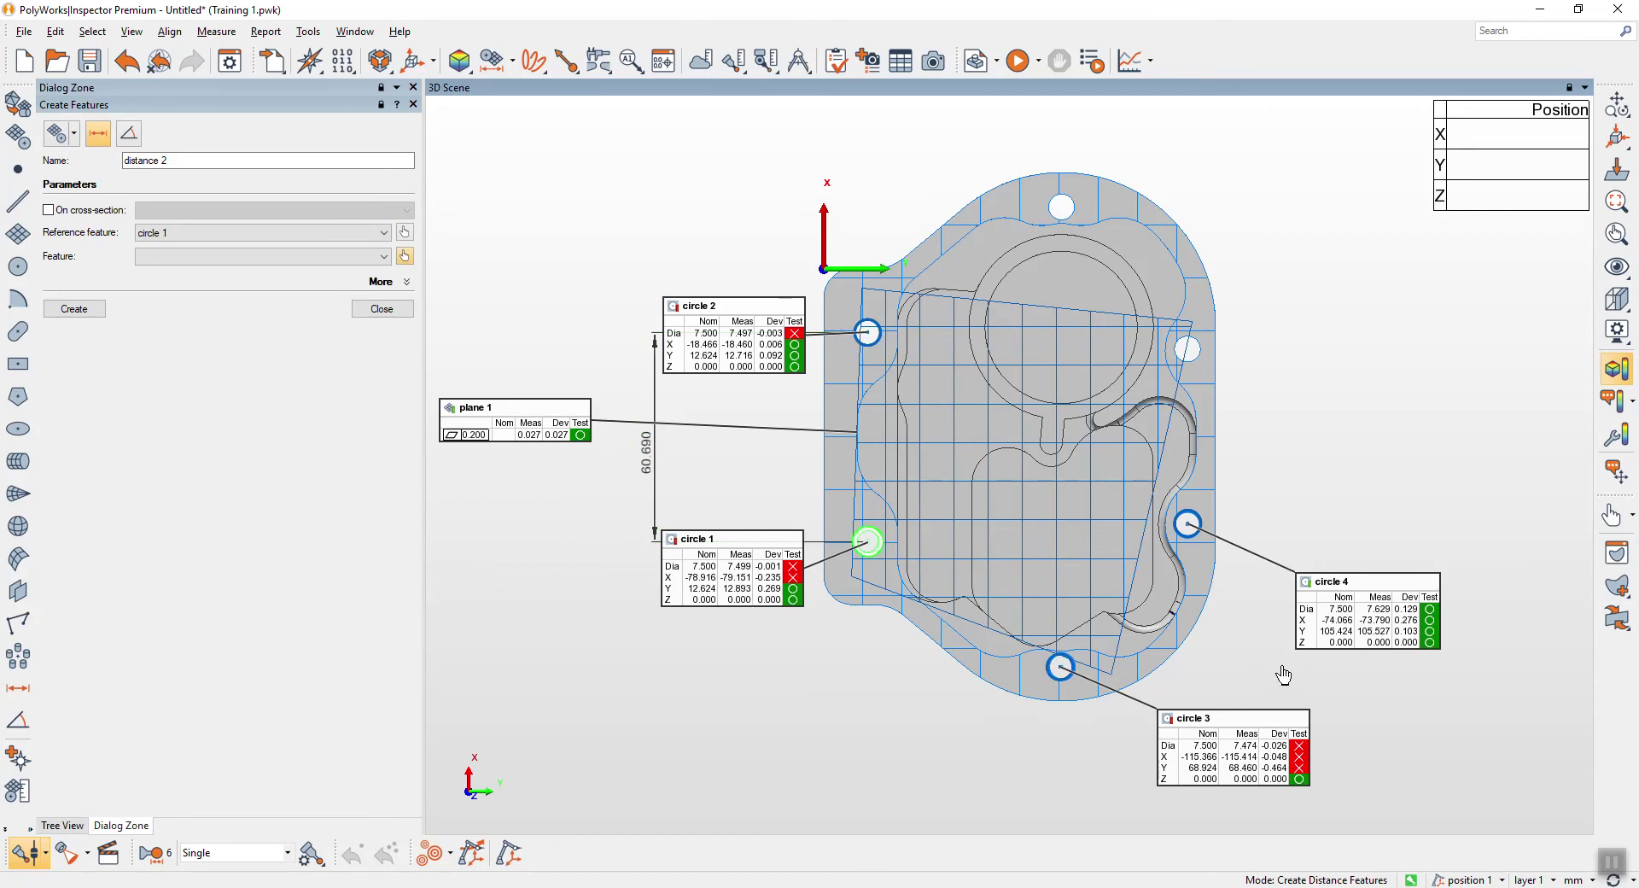
left_click(1325, 626)
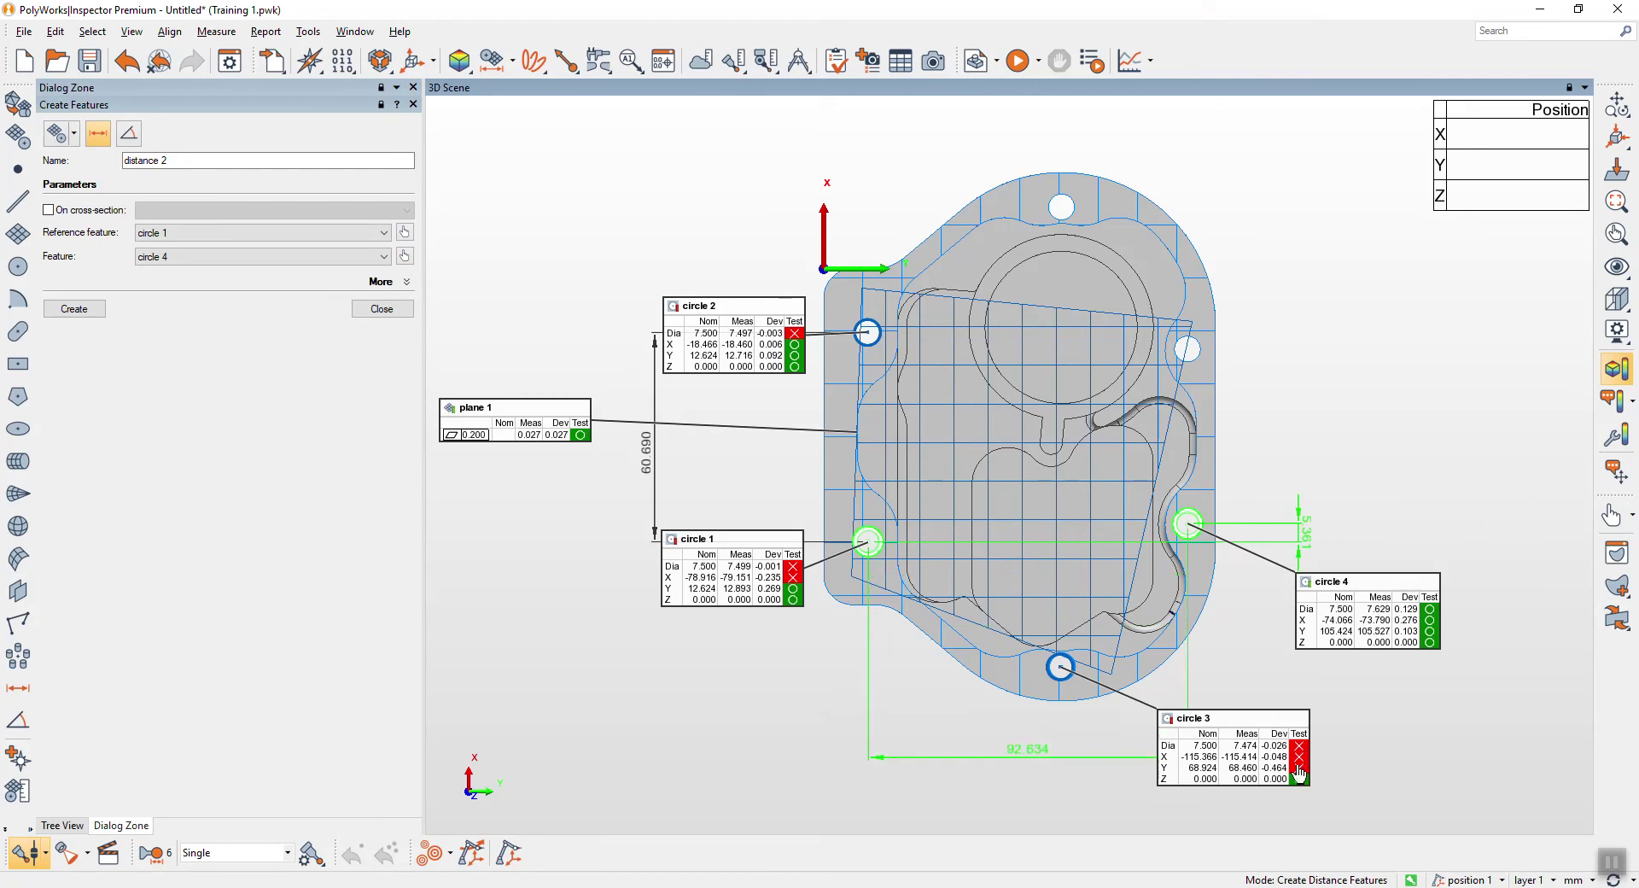
left_click(1350, 796)
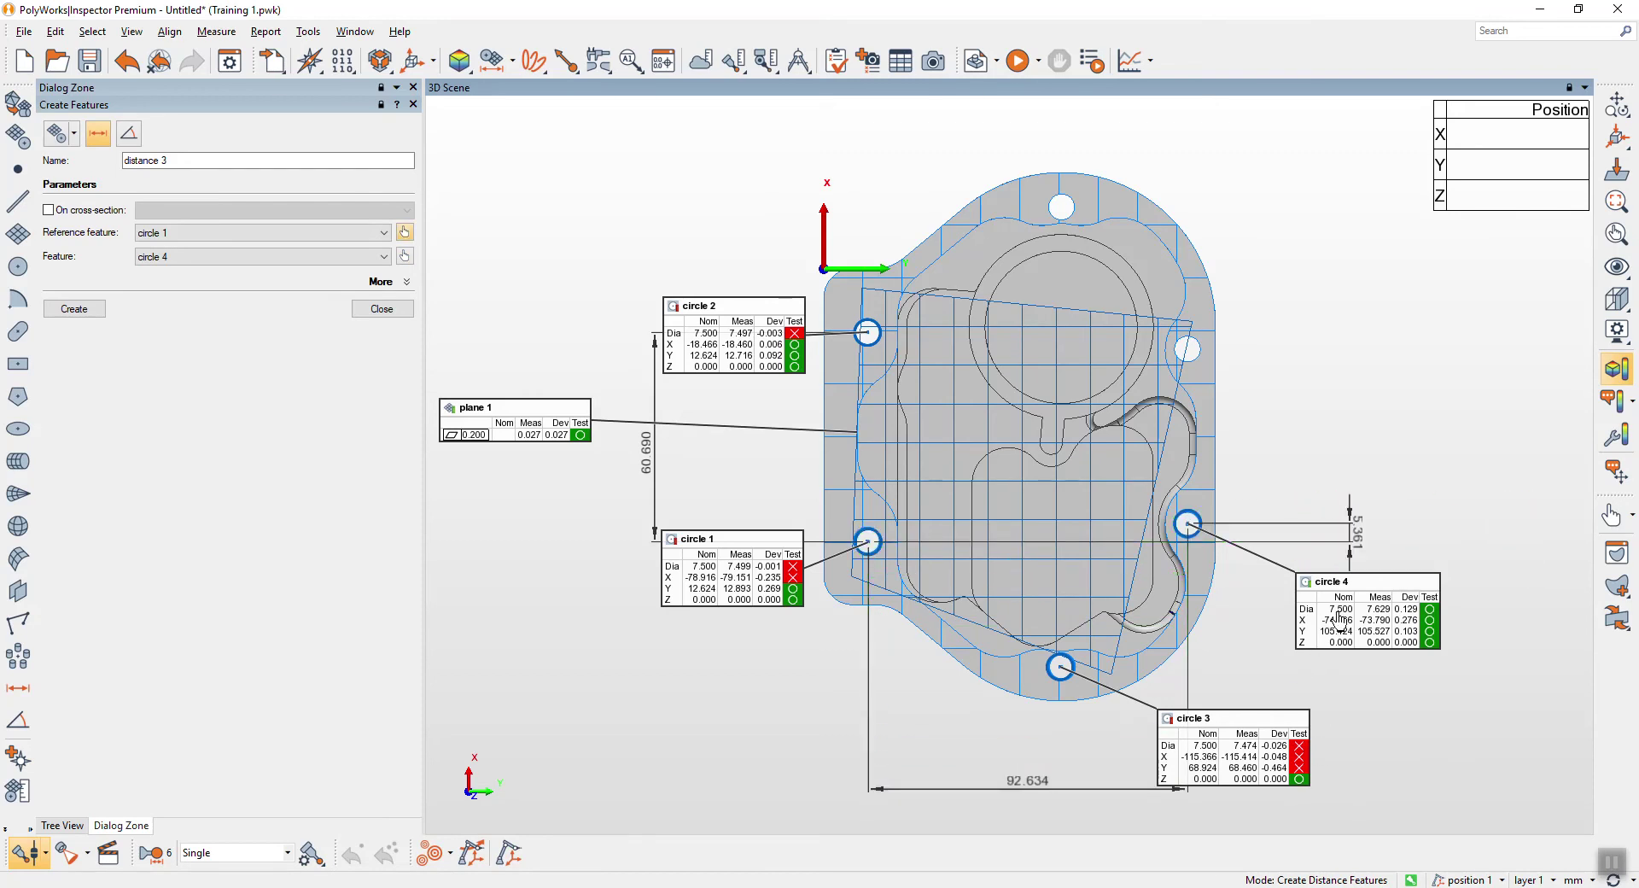
Create distance 3 between circles 4 and 3, and distance 4 (55.567) between circles 3 and 1
left_click(1338, 614)
left_click(1263, 759)
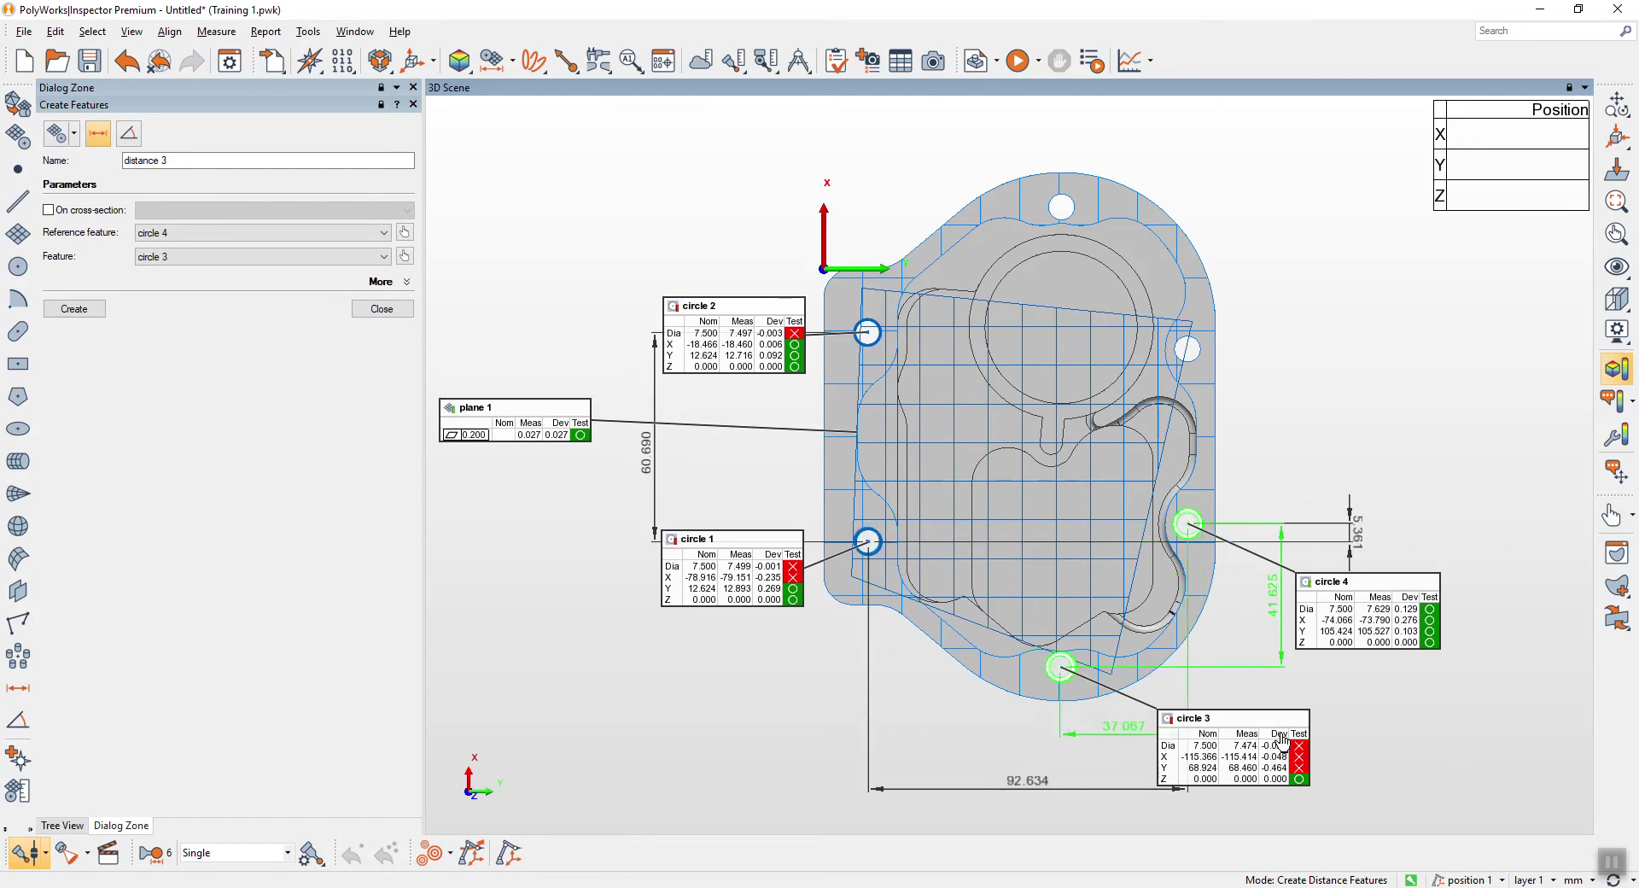
left_click(1175, 696)
left_click(1199, 751)
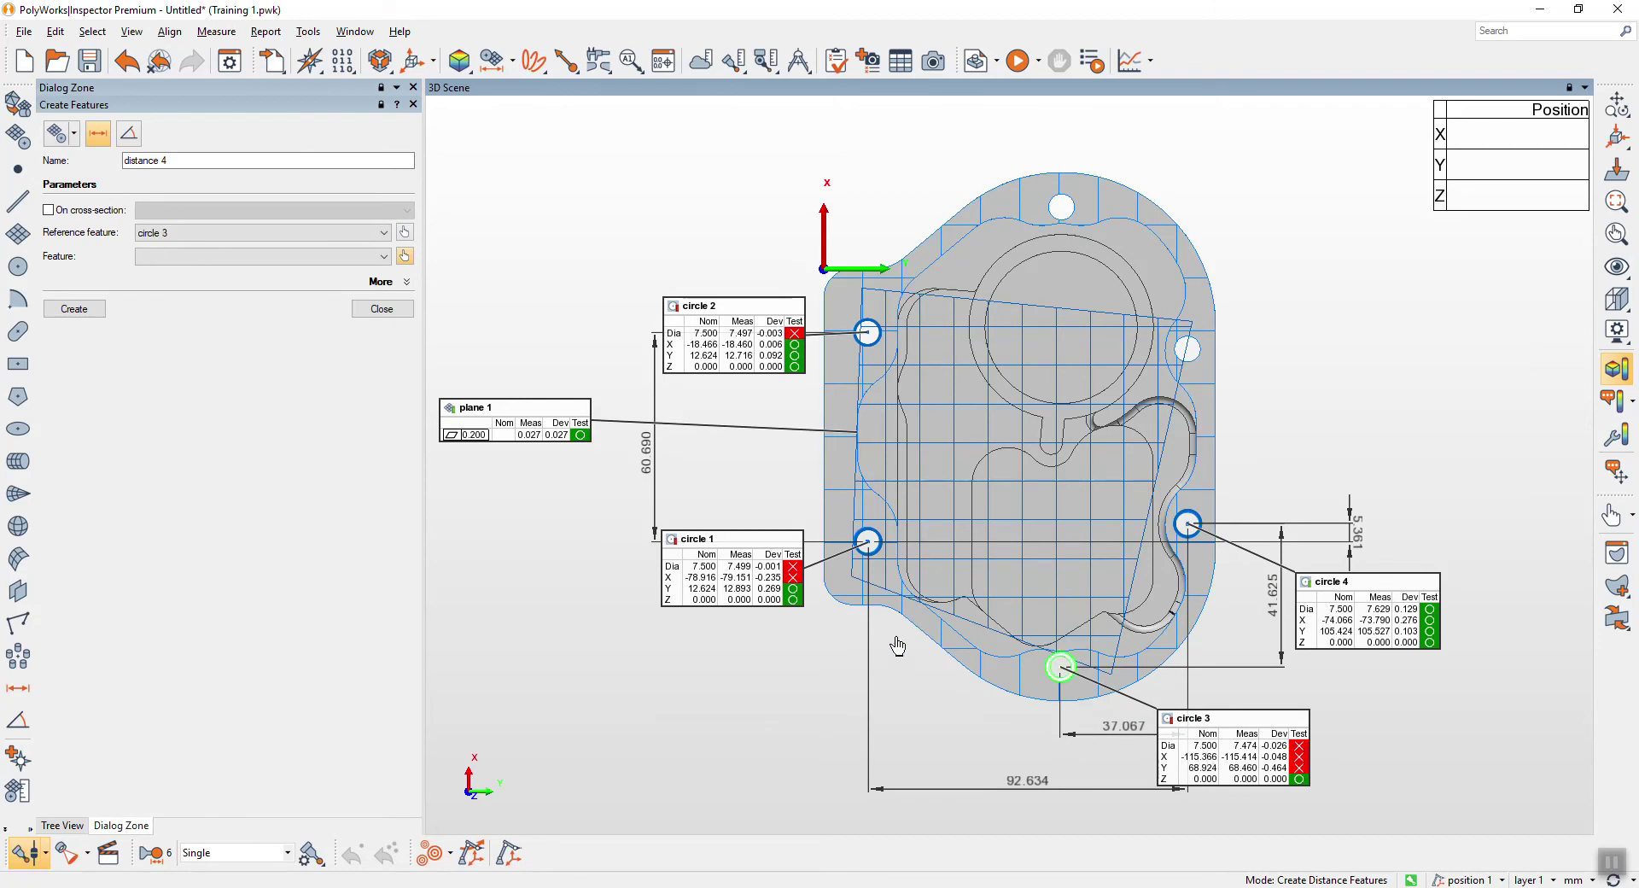
left_click(781, 601)
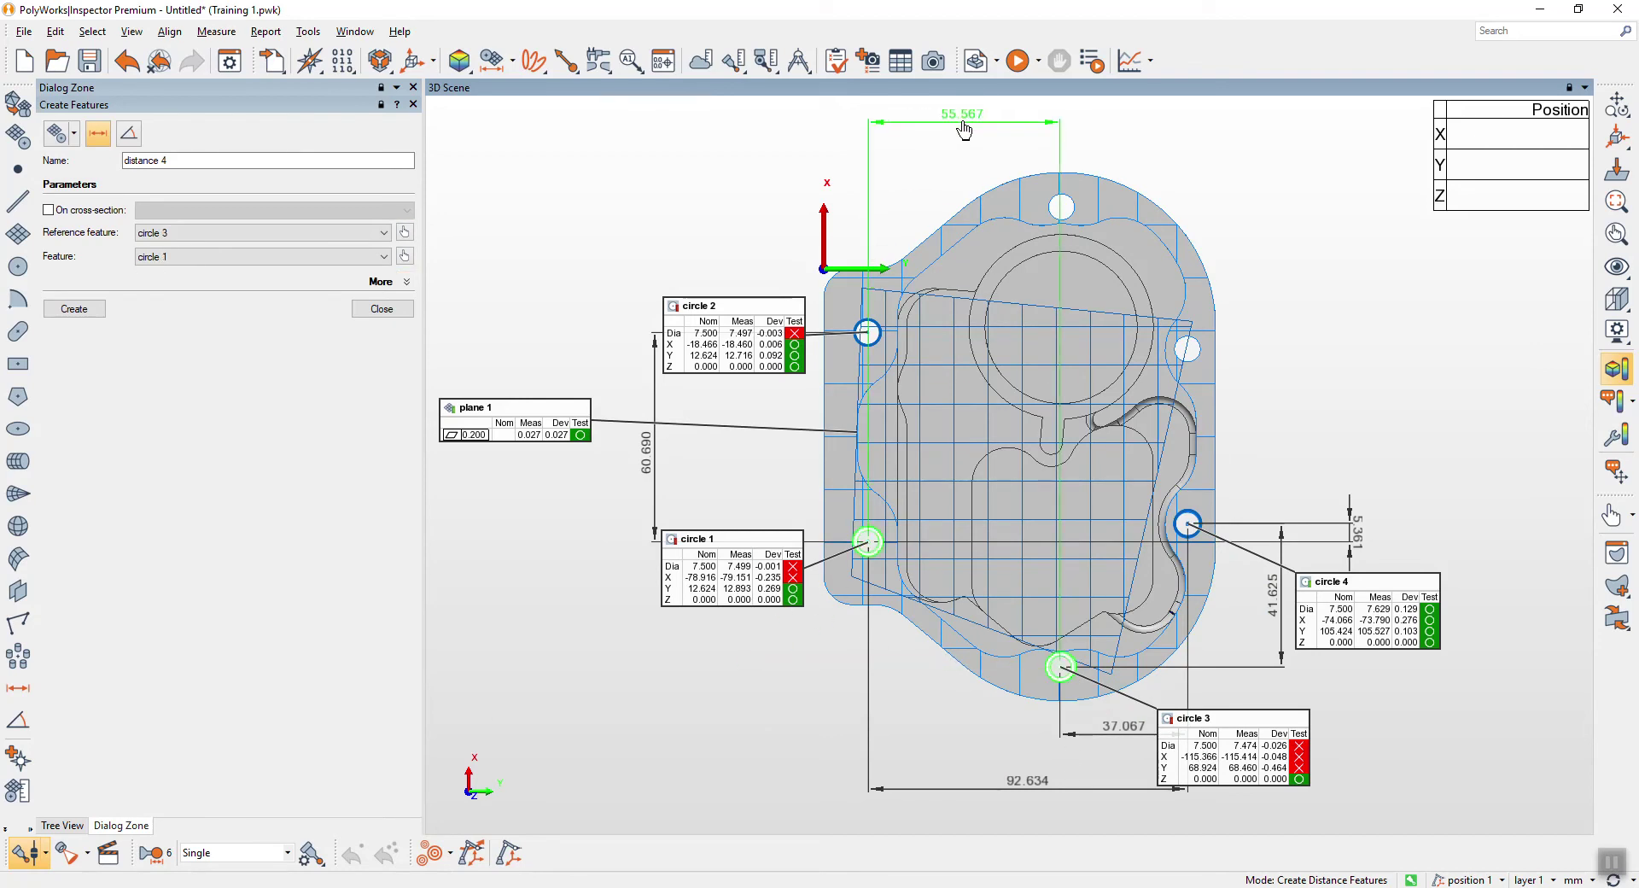
left_click(962, 124)
left_click(401, 309)
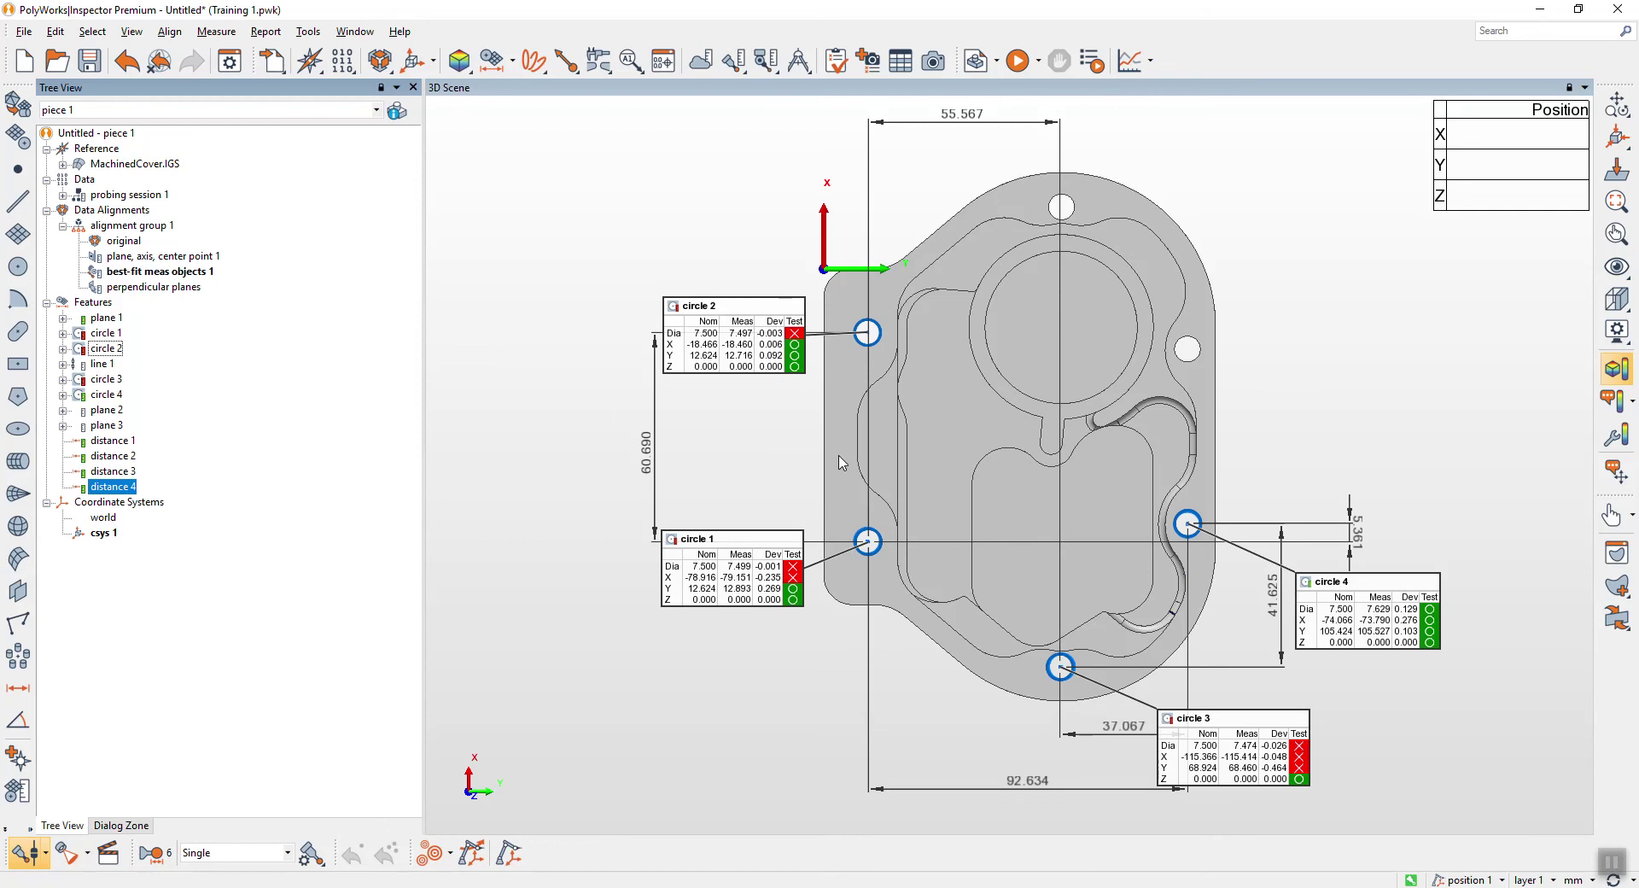
In Position Annotations mode, drag the circle 4, 3, 2 and 1 callouts clear of the dimensions
left_click(1373, 560)
left_click_drag(1374, 613, 1324, 449)
left_click_drag(1246, 760, 881, 729)
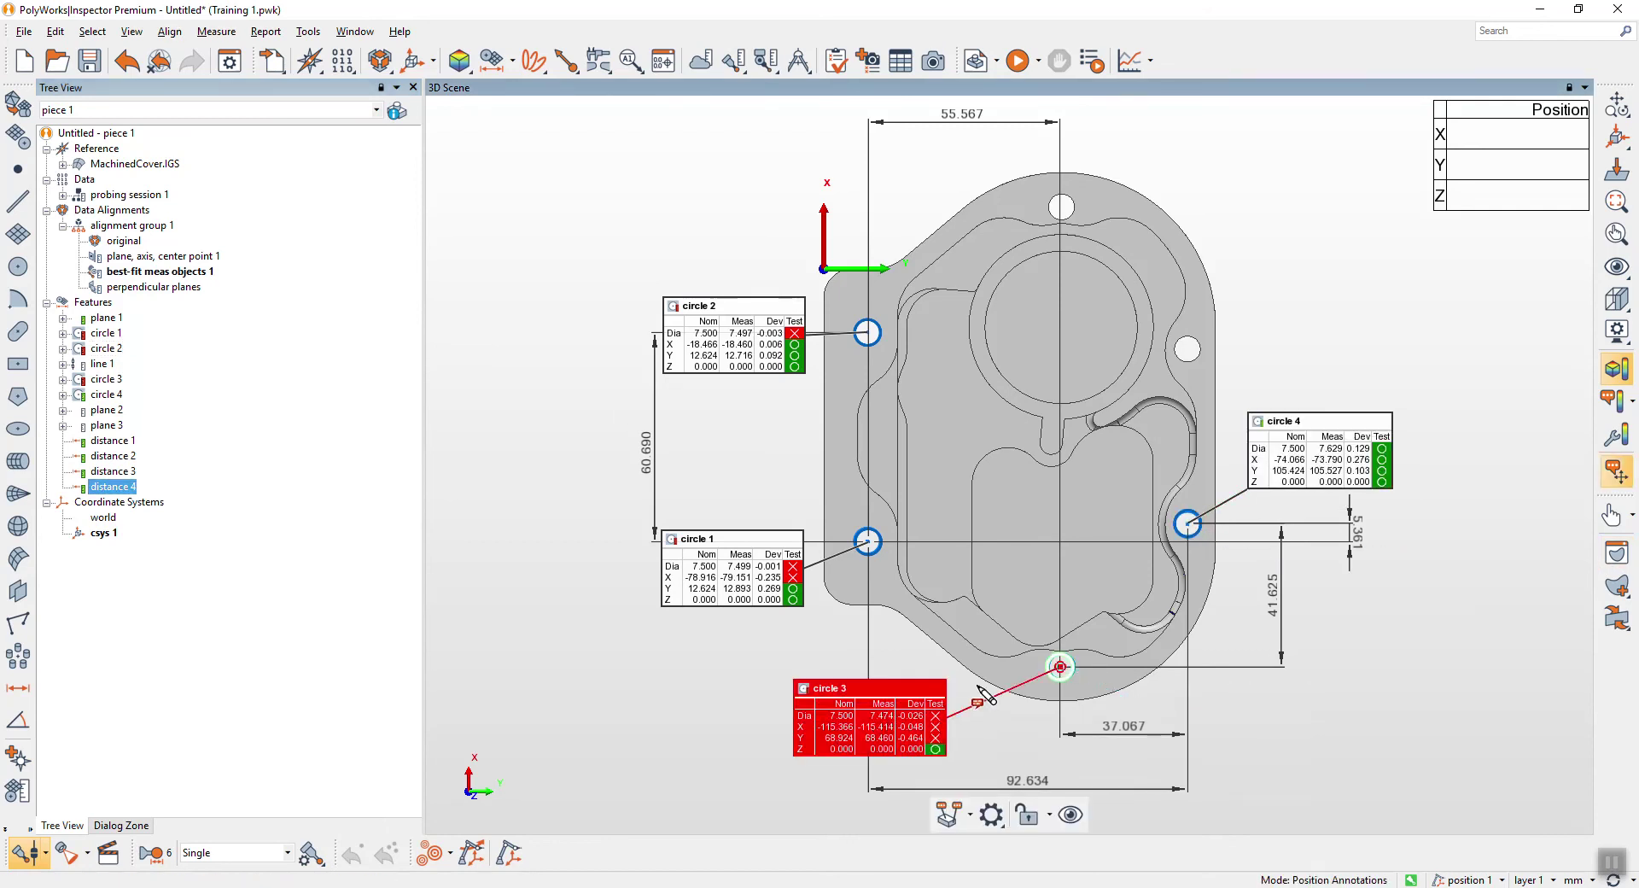
left_click_drag(736, 333, 718, 247)
left_click_drag(741, 603, 748, 515)
left_click(1336, 283)
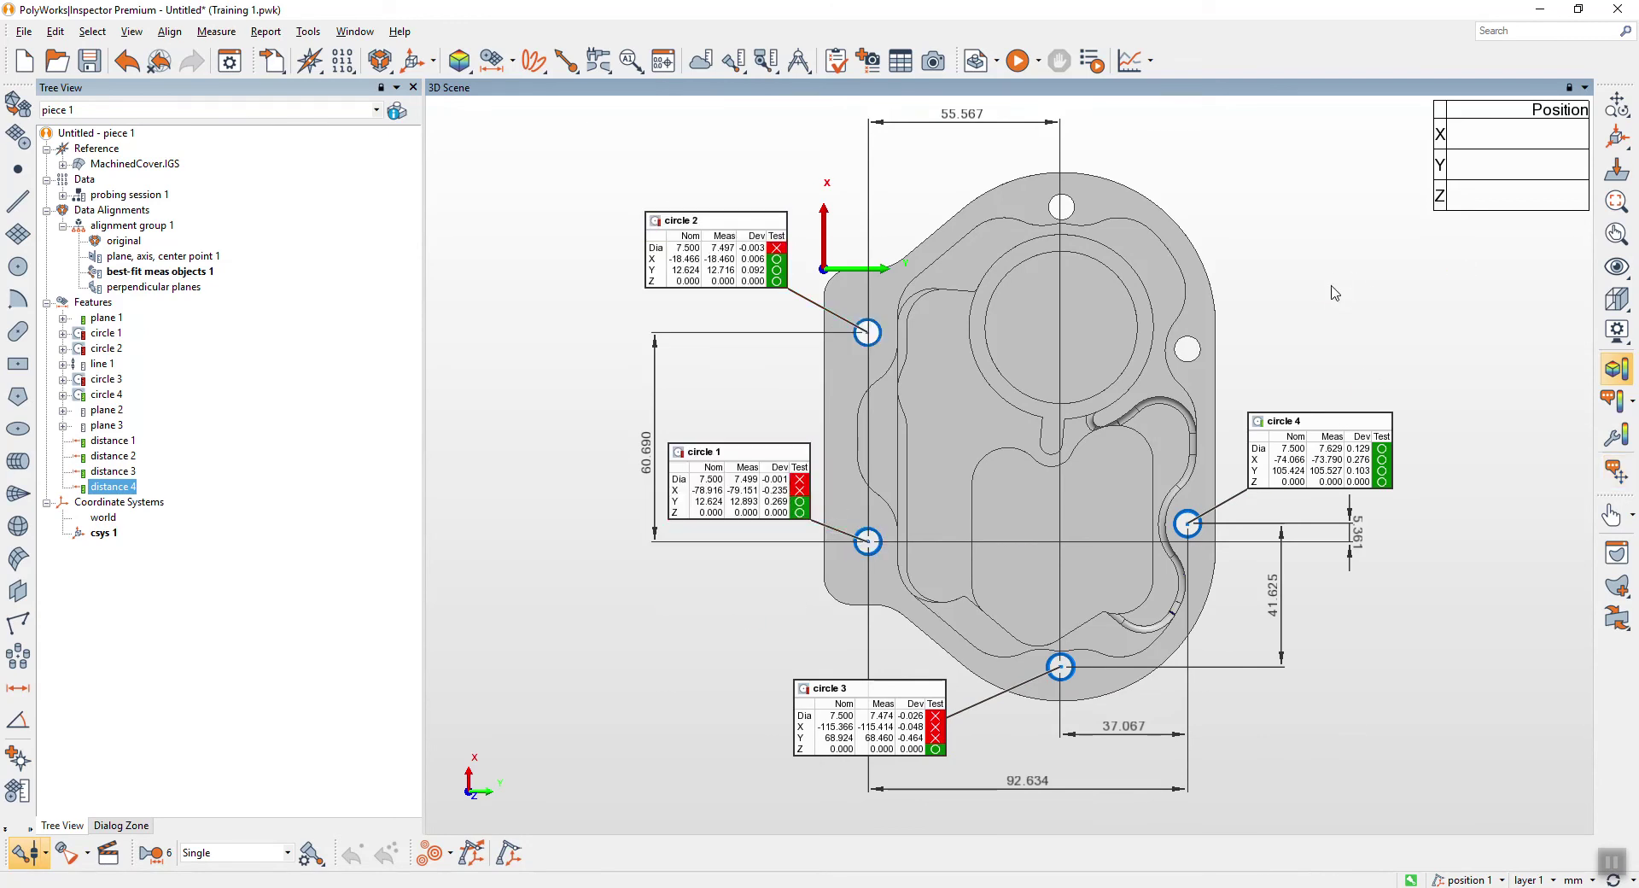
Create control view 1 from the 3D scene with its report, and open report 1
left_click(868, 61)
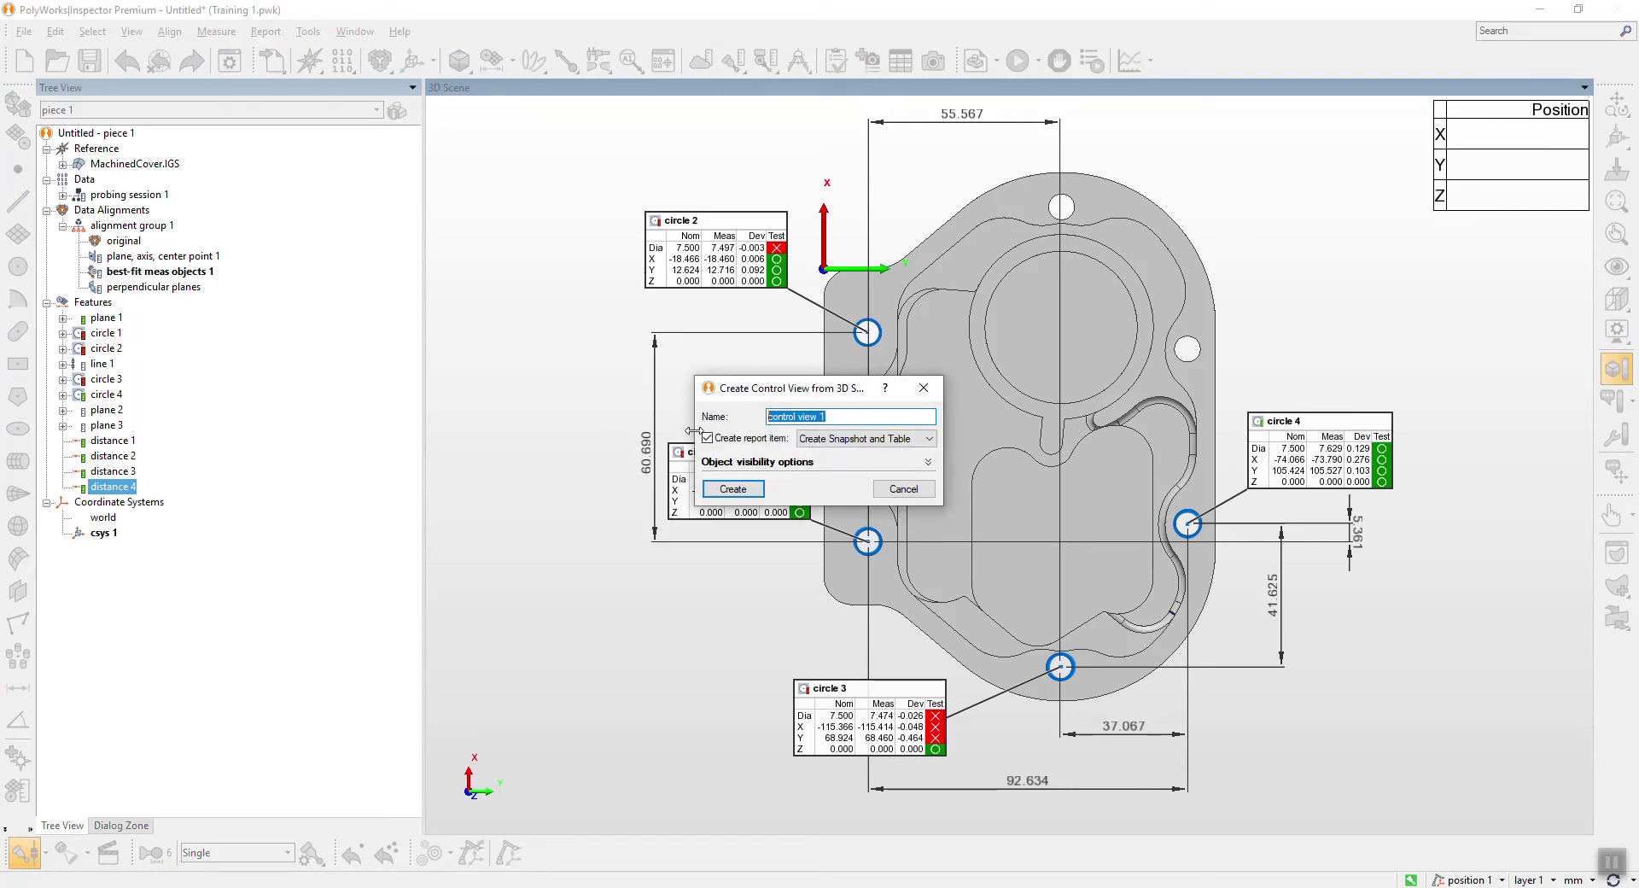
left_click(733, 489)
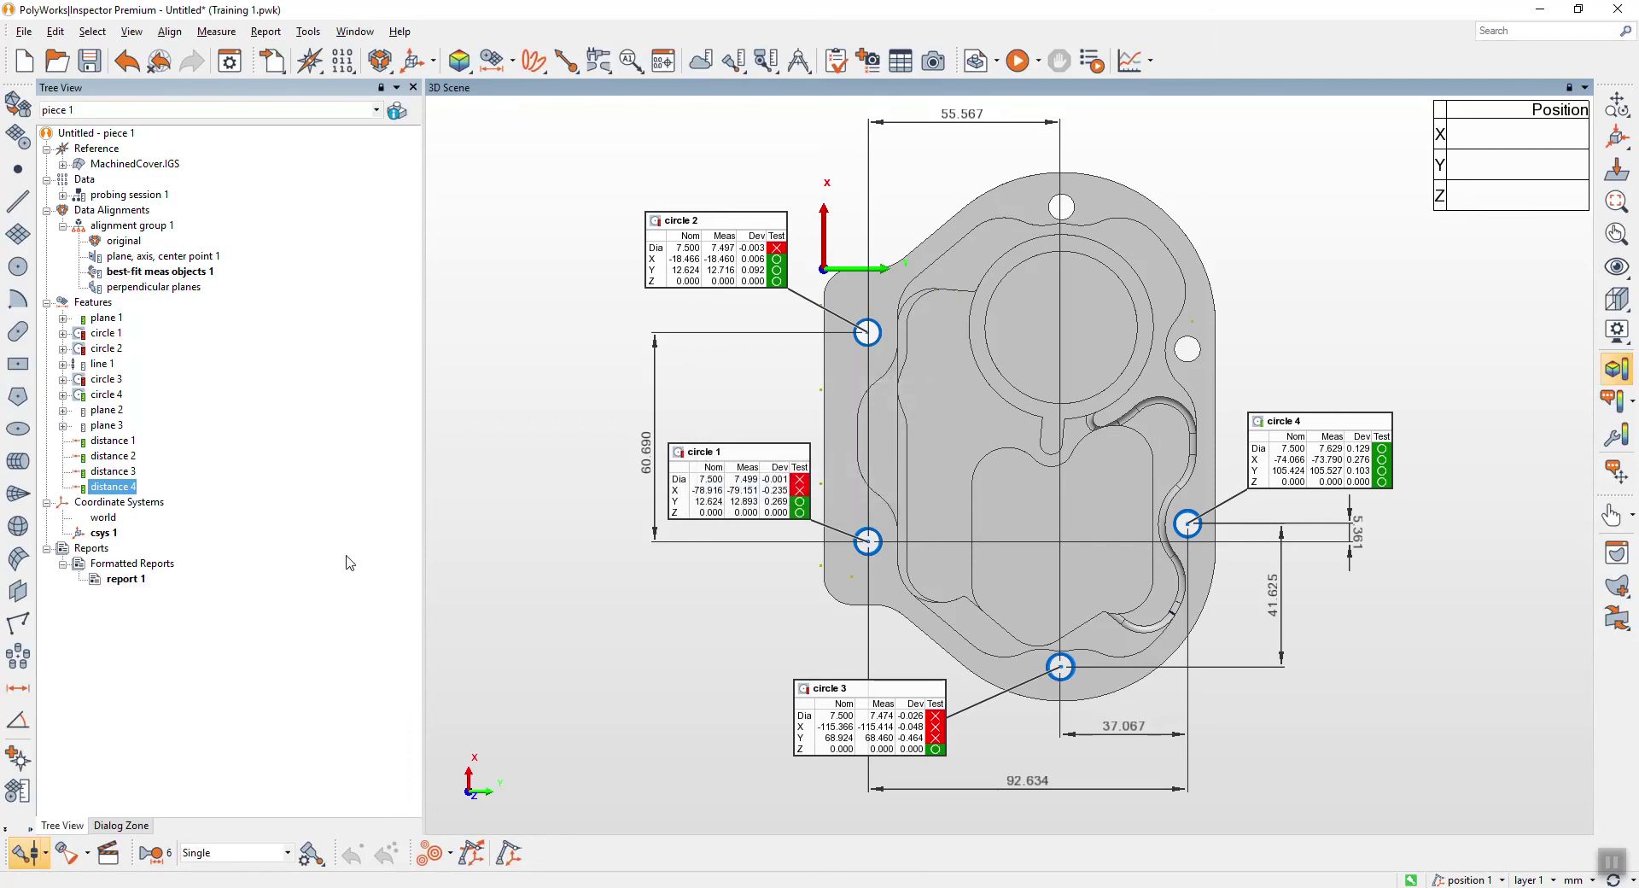
double_click(121, 580)
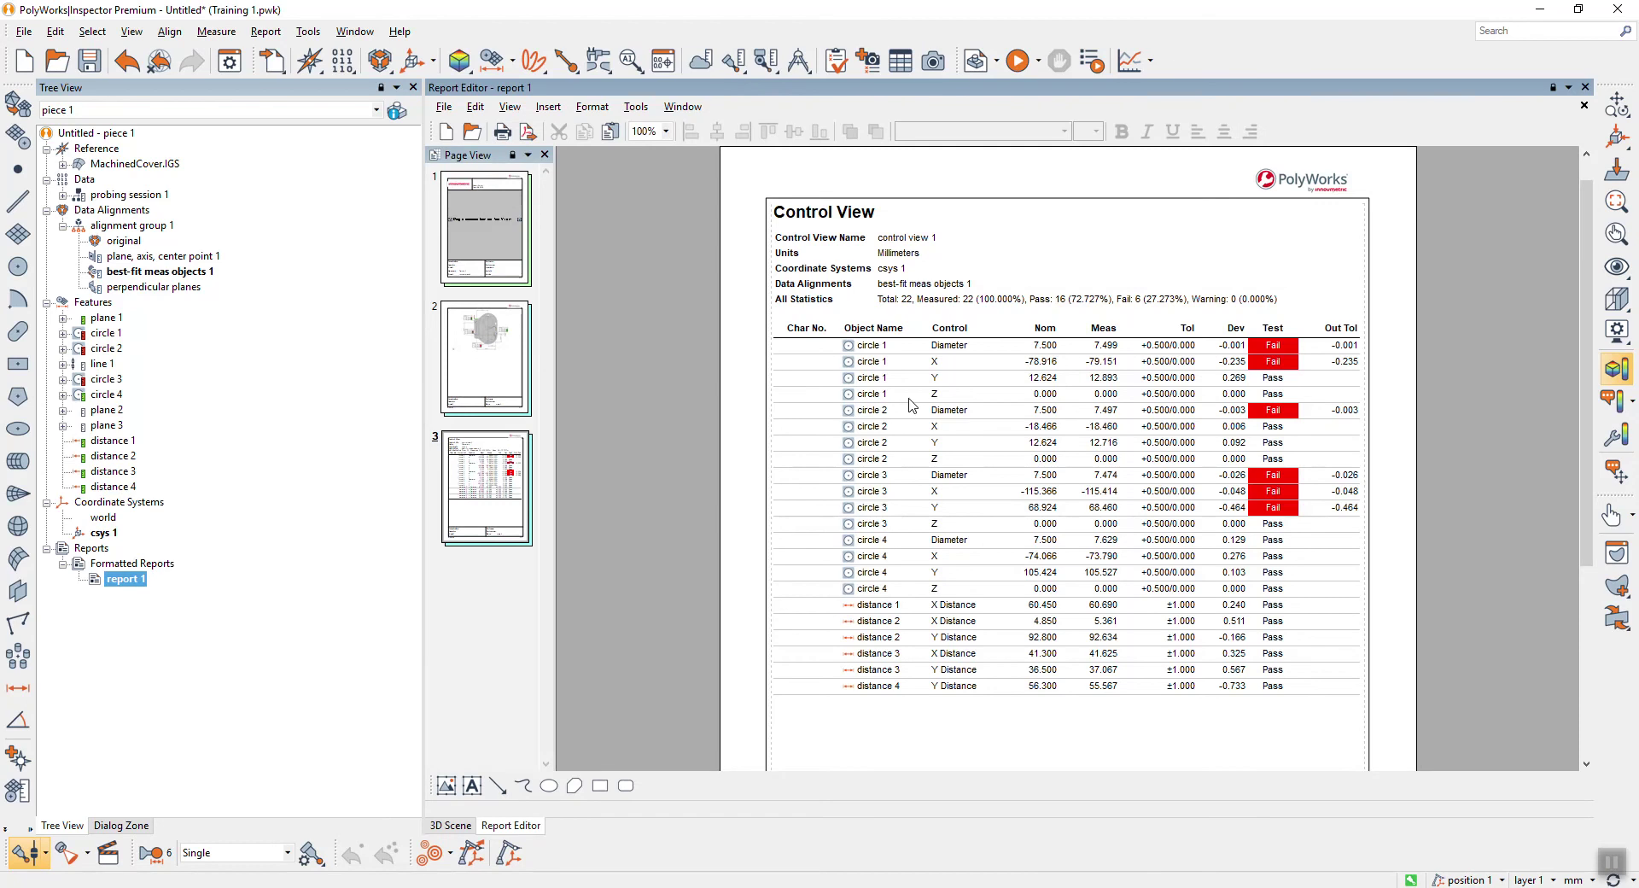
Review report 1's pages and Control View table, then return to an oblique 3D view
scroll(911, 397, "up", 1)
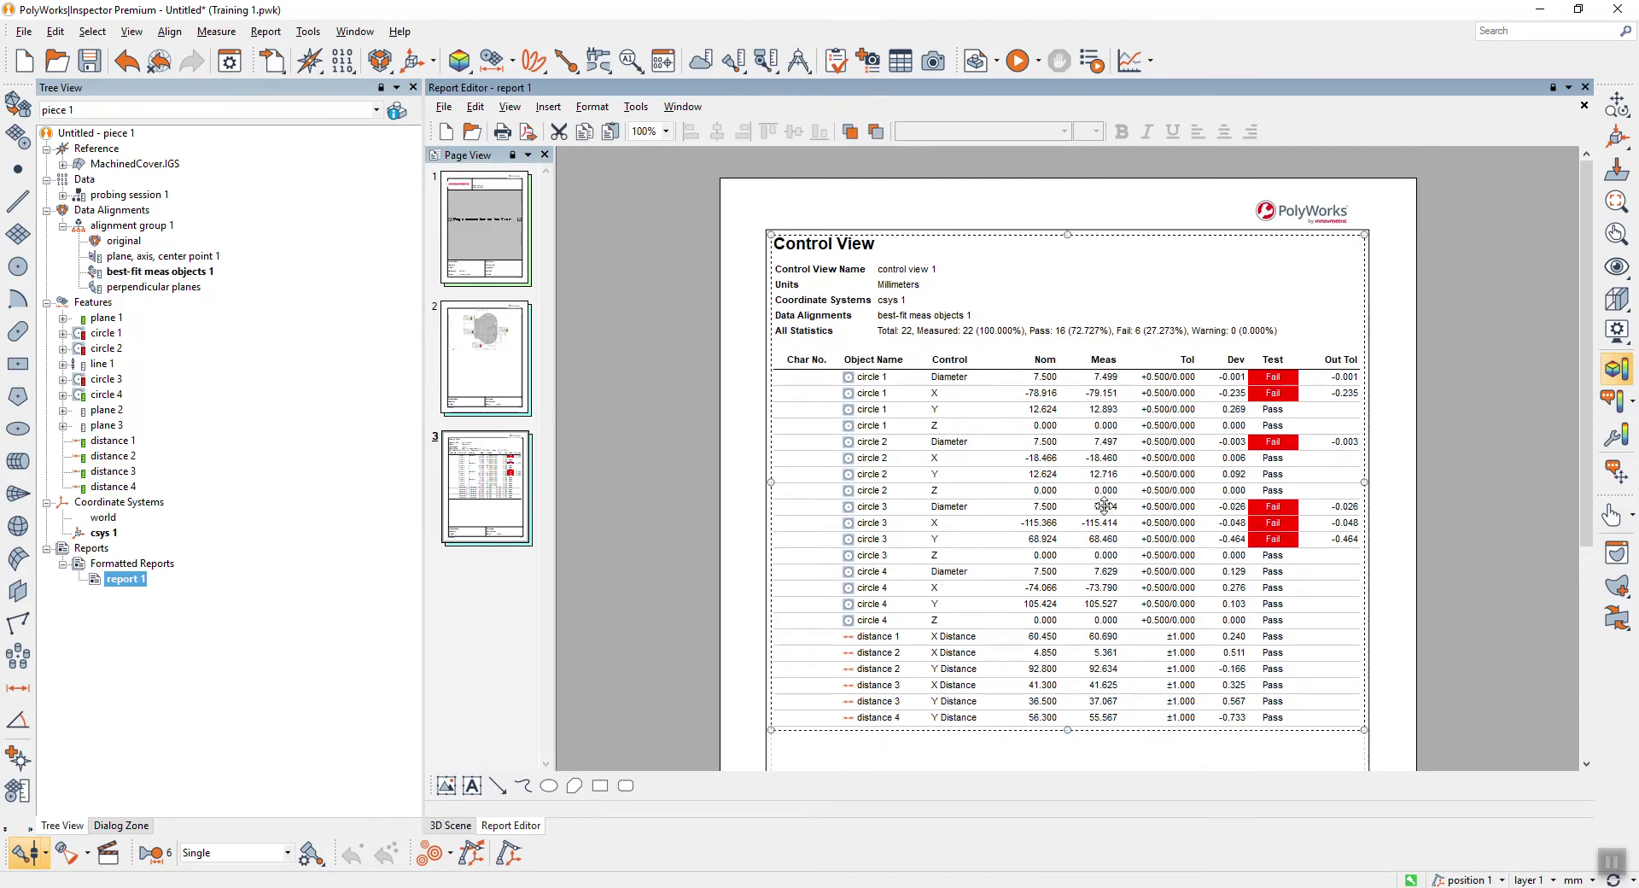
left_click(458, 394)
scroll(1062, 468, "down", 3)
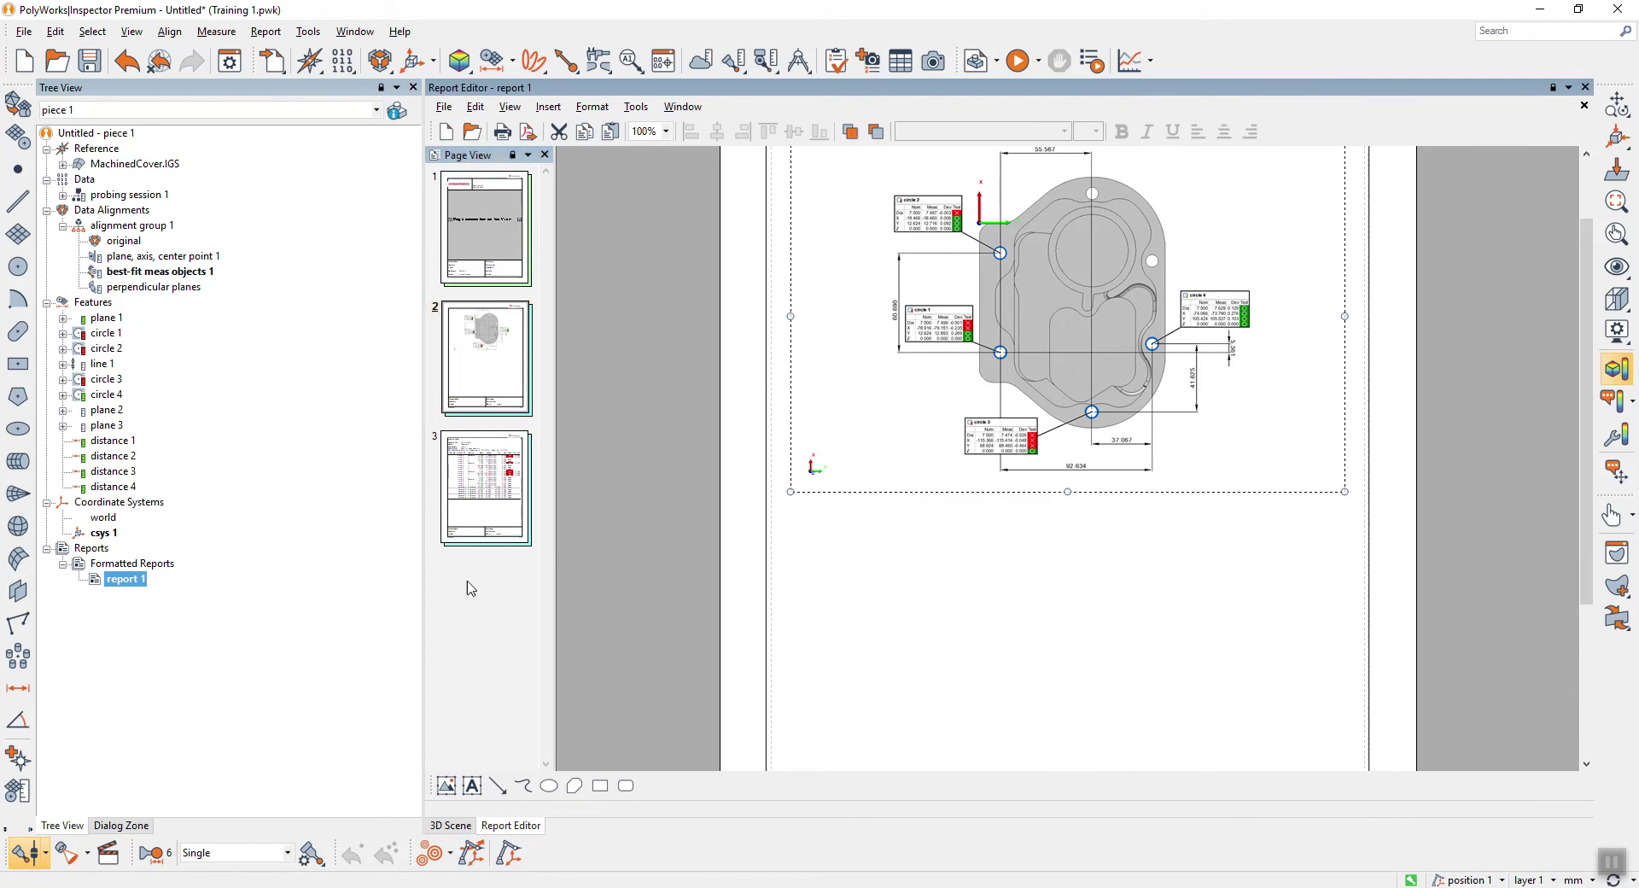
left_click(516, 495)
left_click(1183, 504)
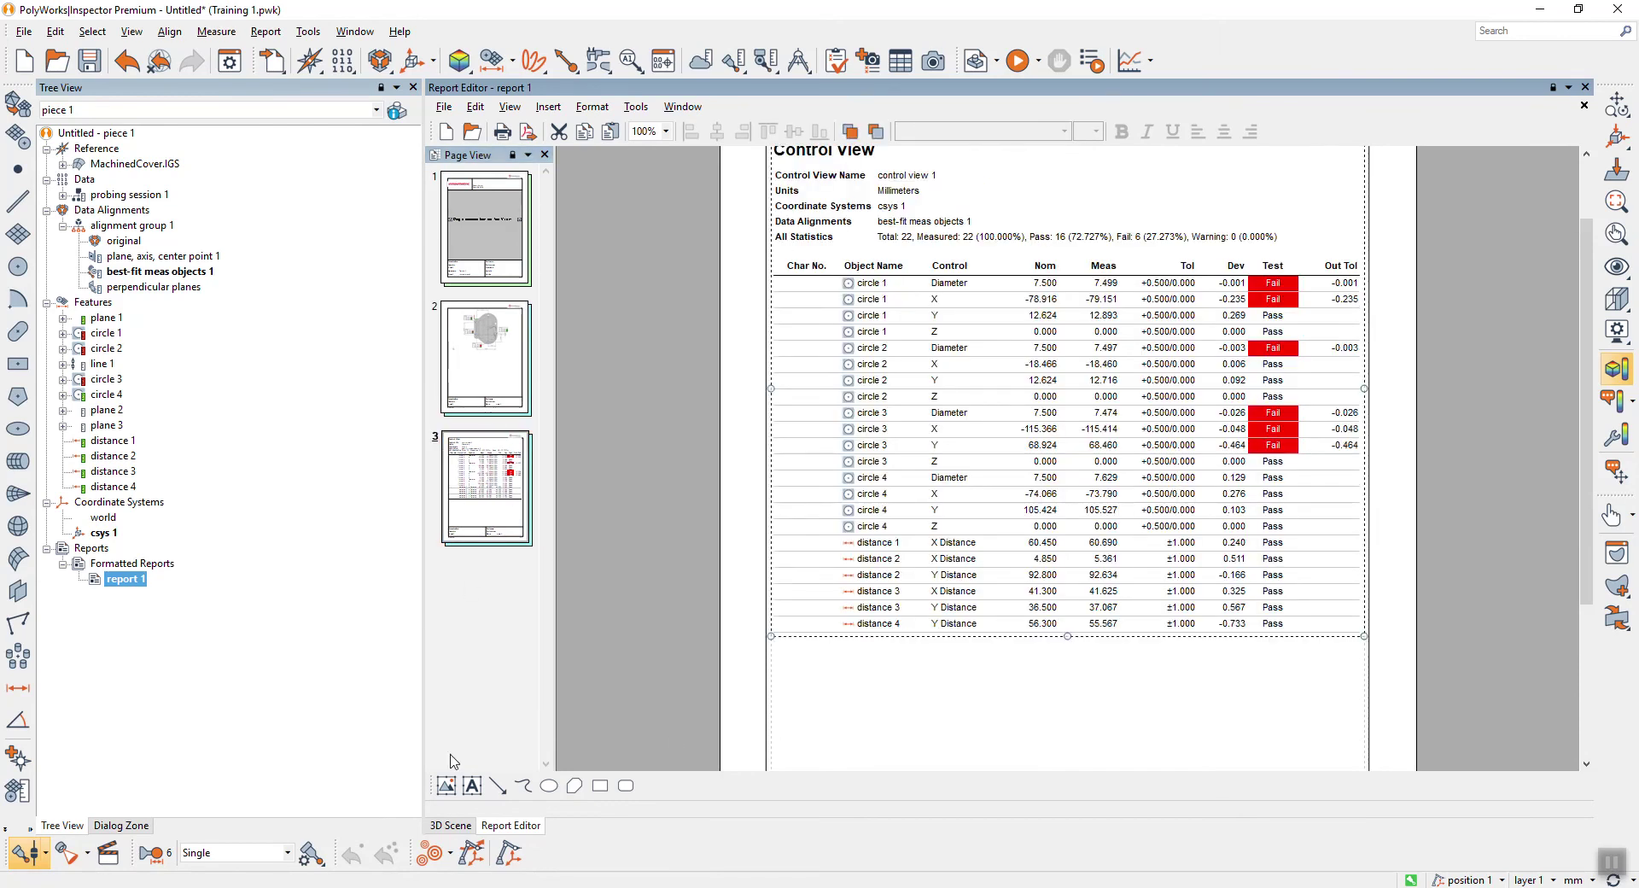
left_click(461, 824)
left_click_drag(939, 568, 1016, 529)
Select distance 3 in the feature tree and tilt the bare cover toward a top-down view
scroll(1000, 519, "up", 5)
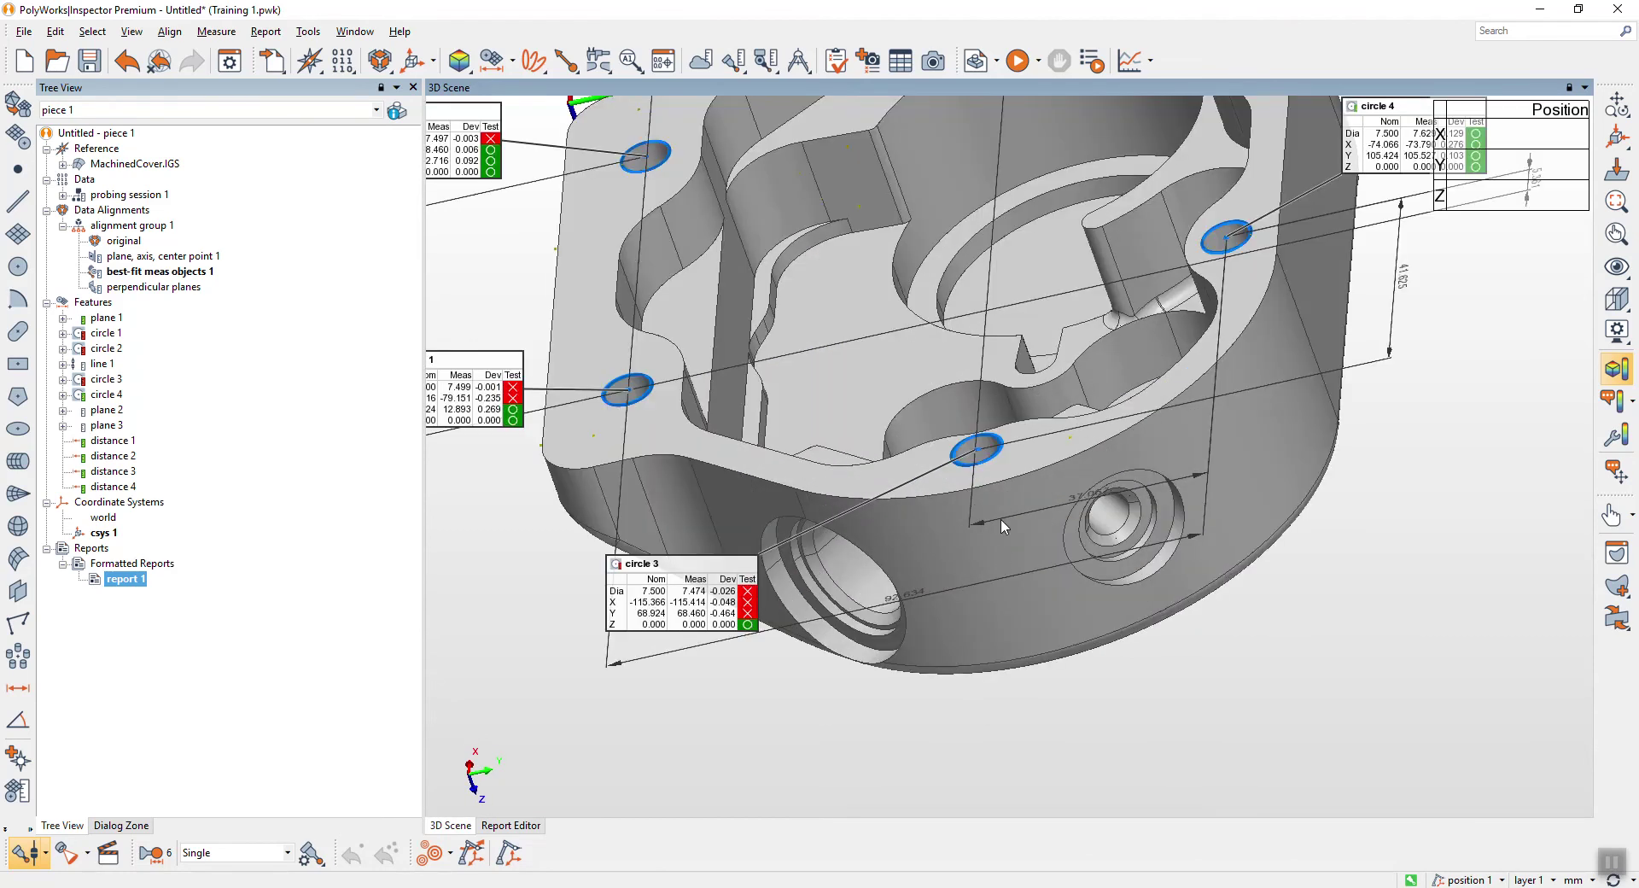
left_click(113, 471)
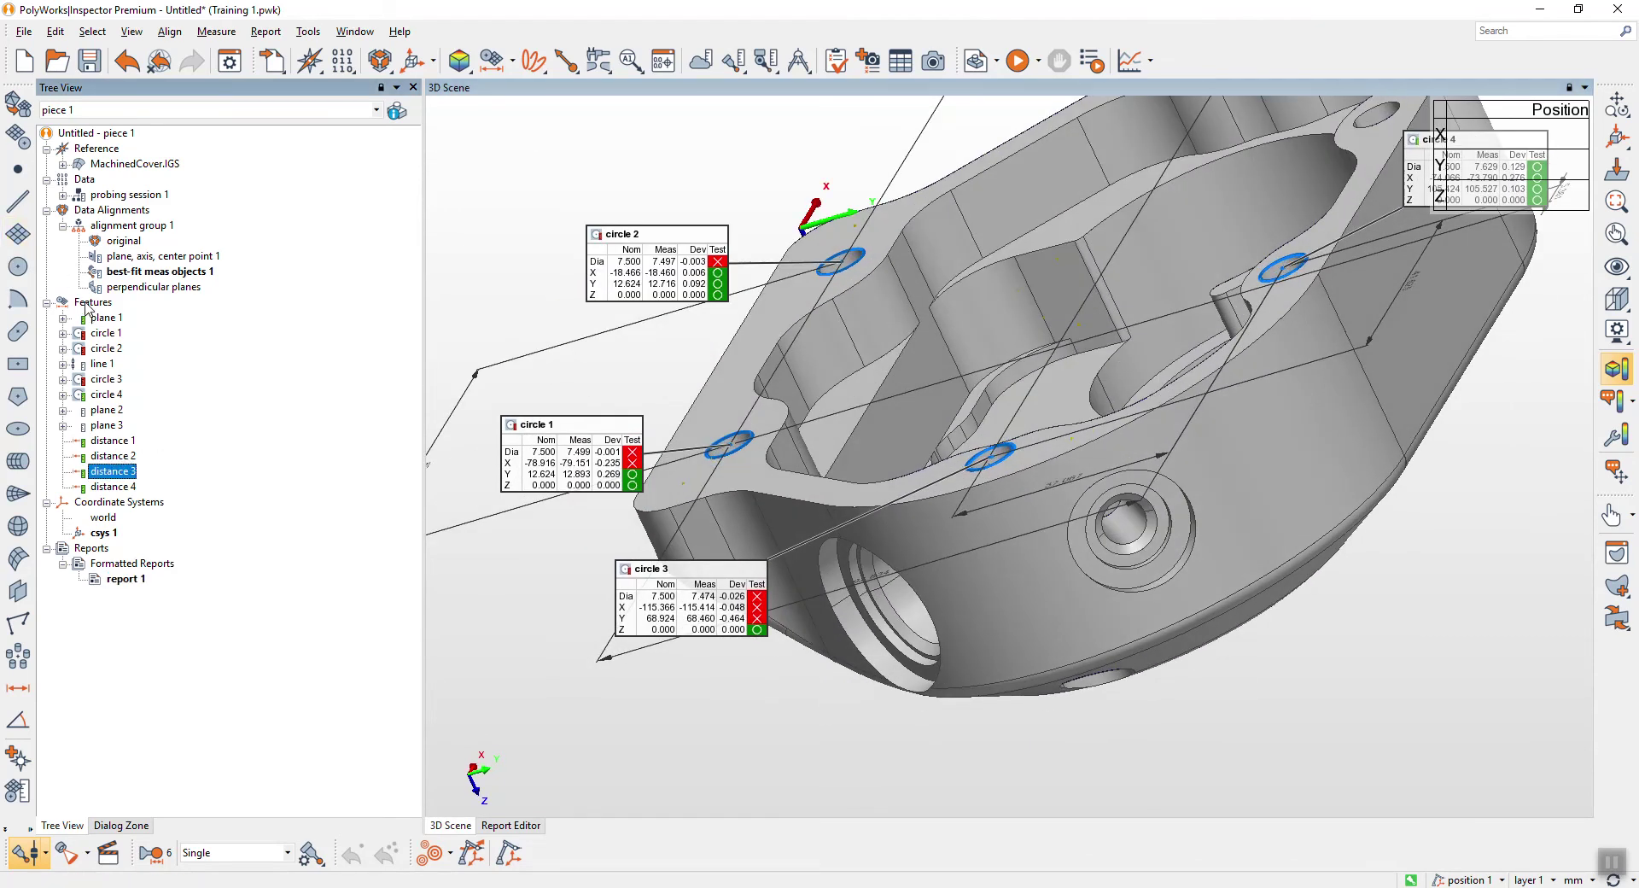
mouse_move(1067, 468)
left_mouse_down()
mouse_move(1050, 427)
mouse_move(1067, 469)
left_mouse_up()
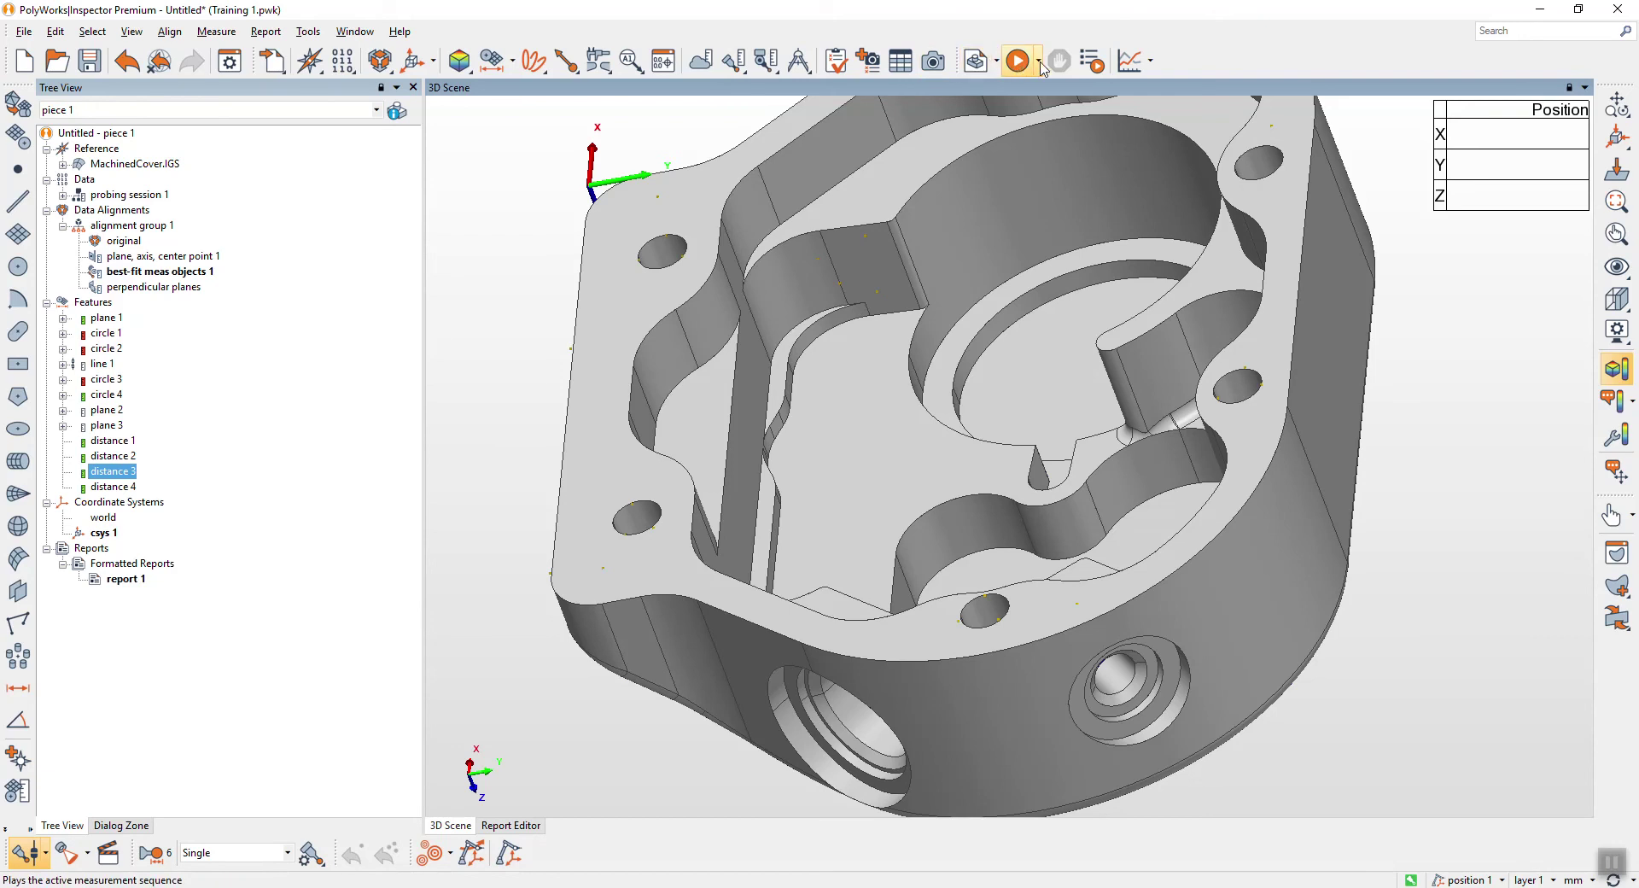
left_click(837, 62)
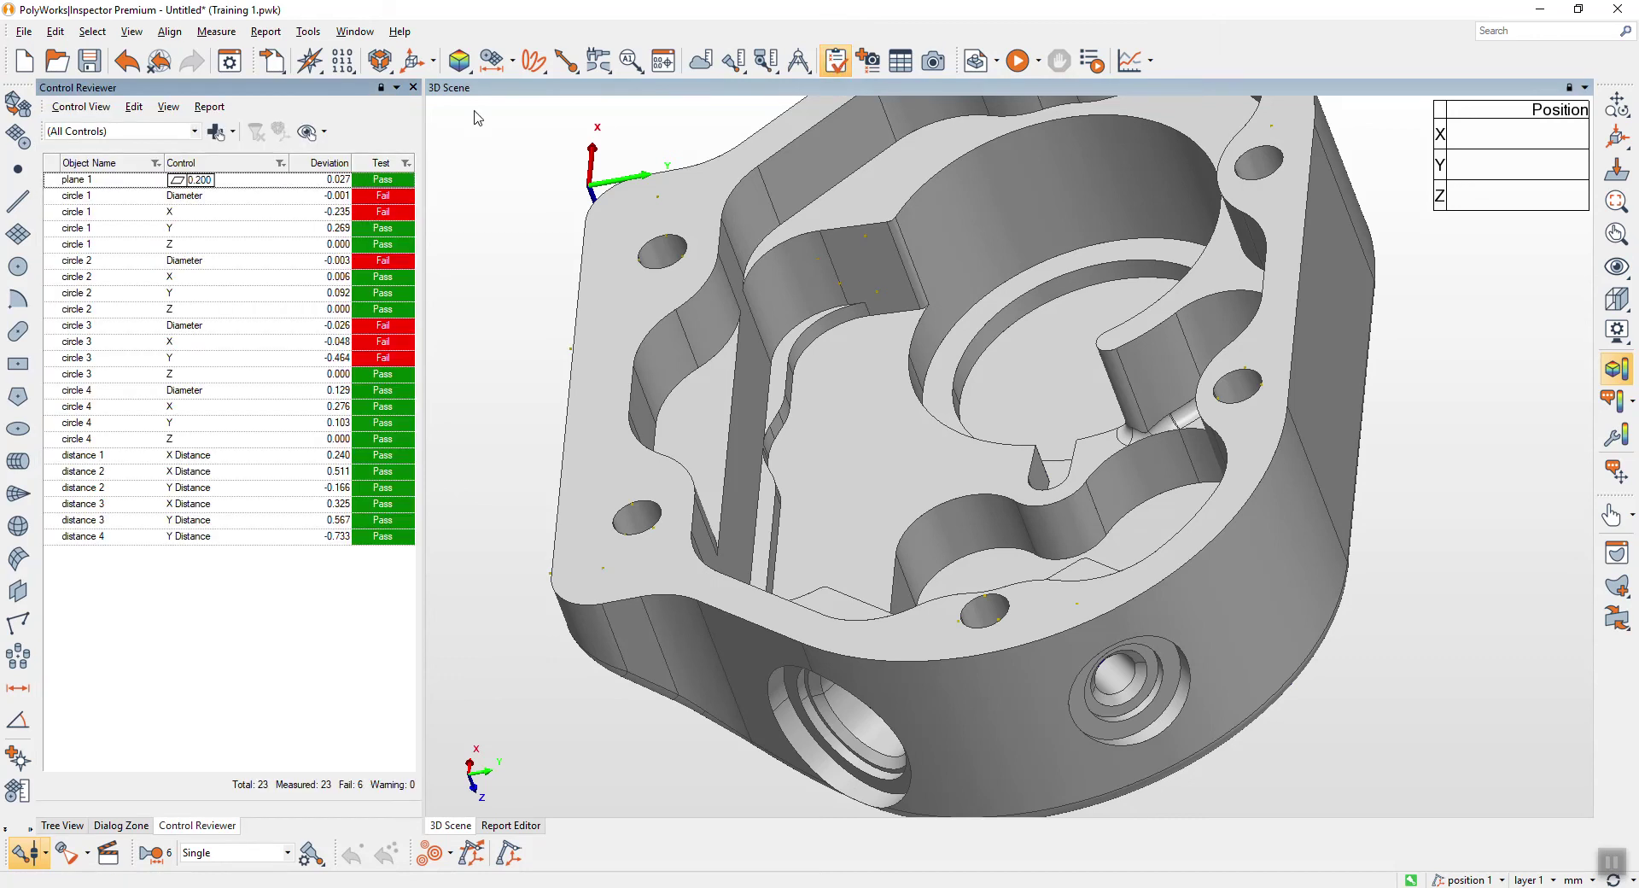
left_click(150, 134)
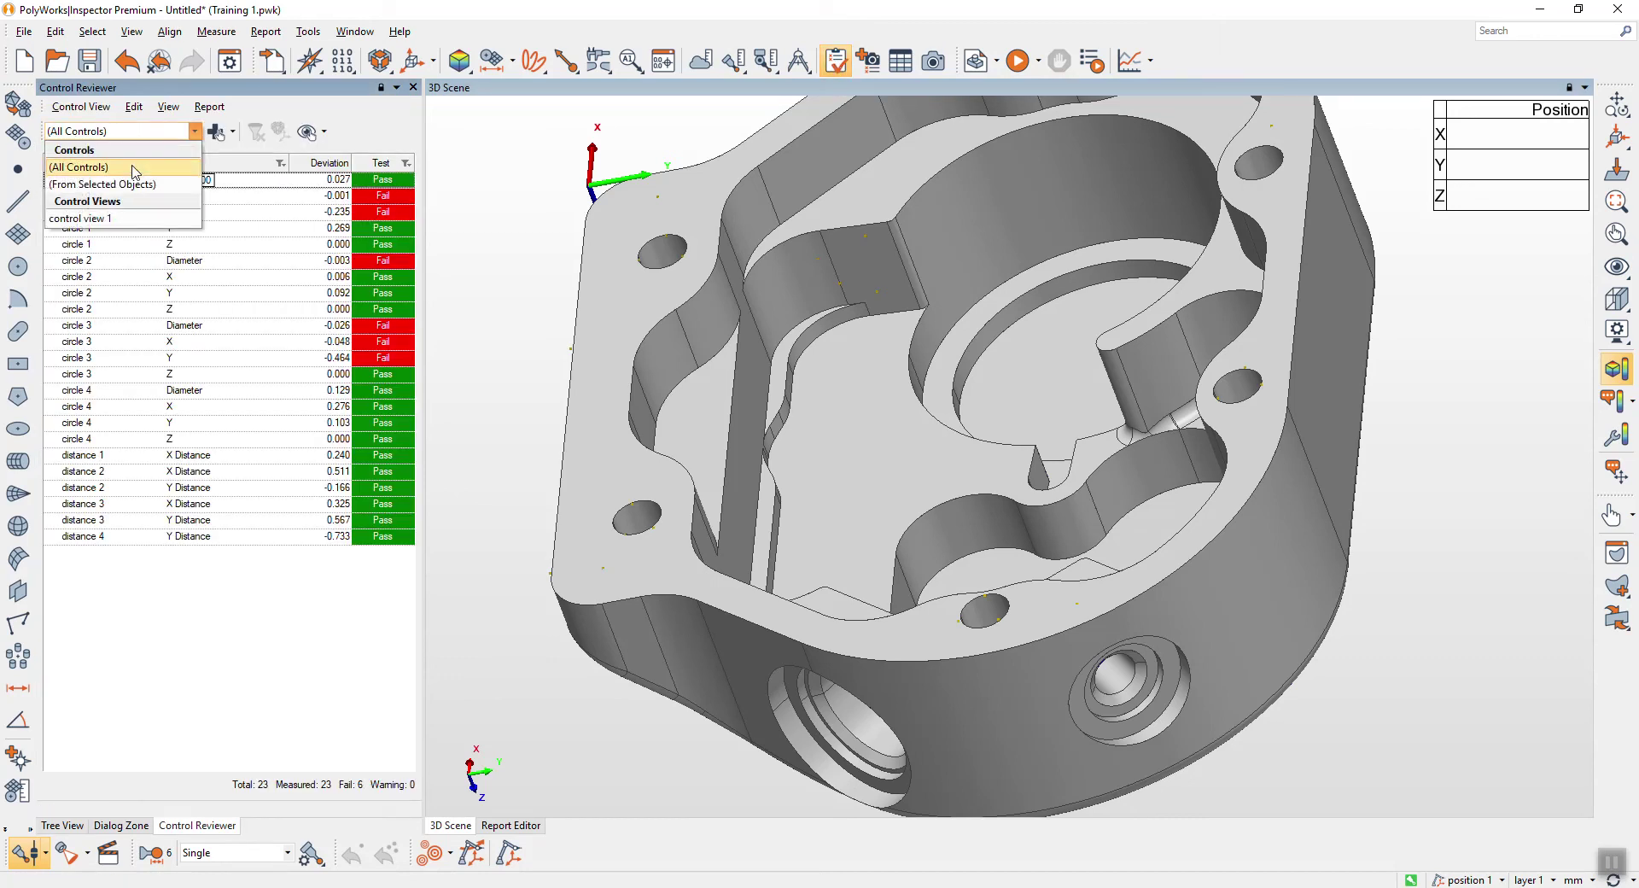
left_click(95, 220)
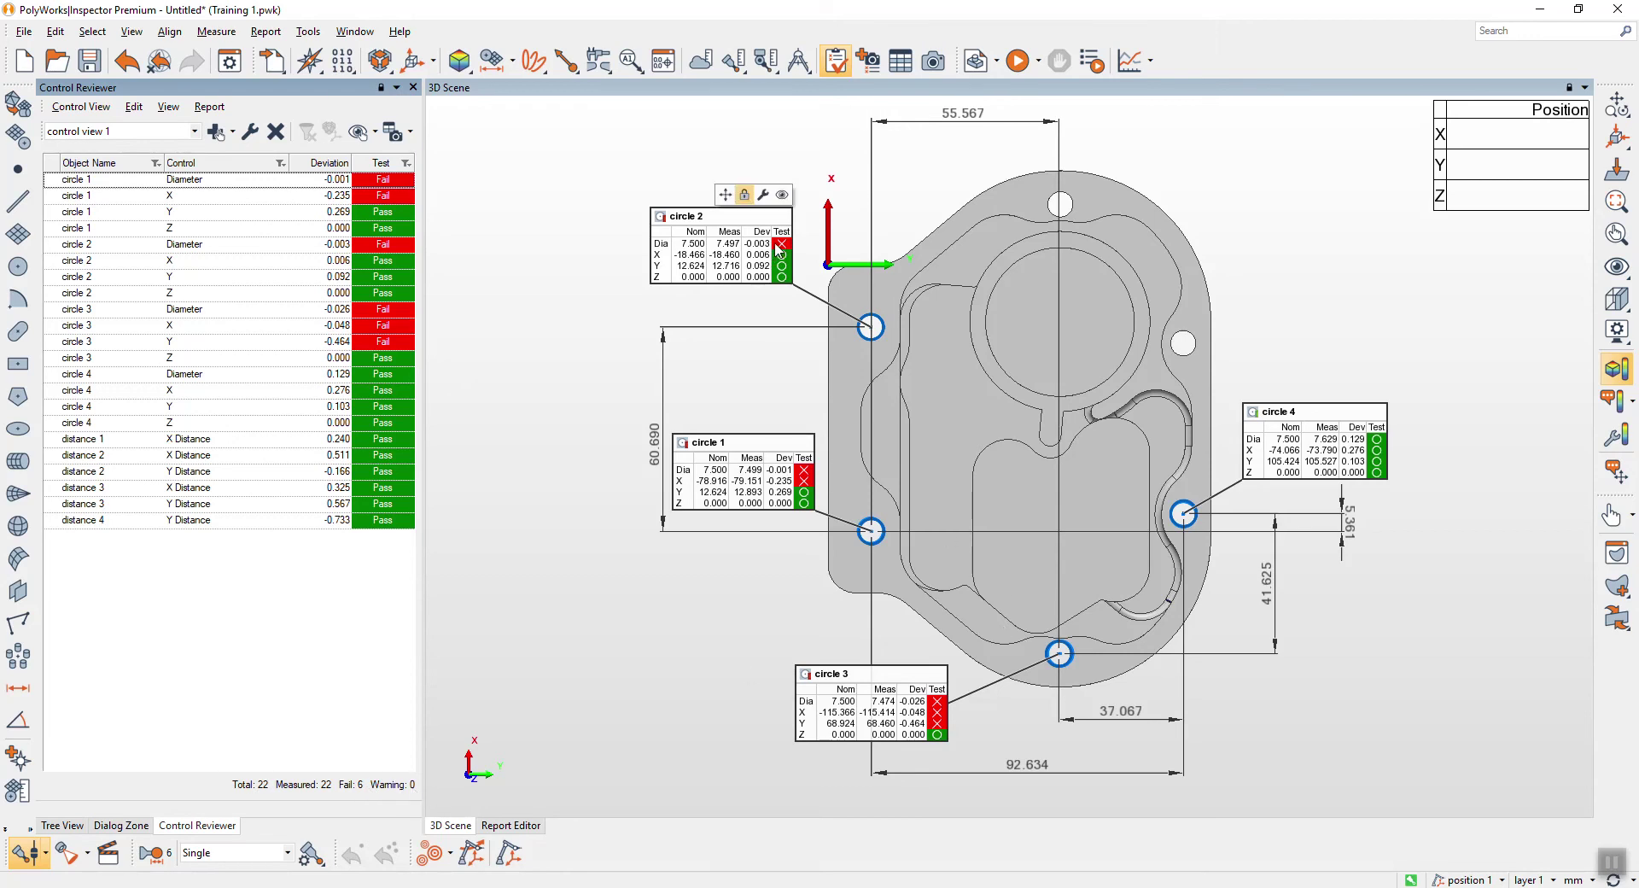
mouse_move(939, 707)
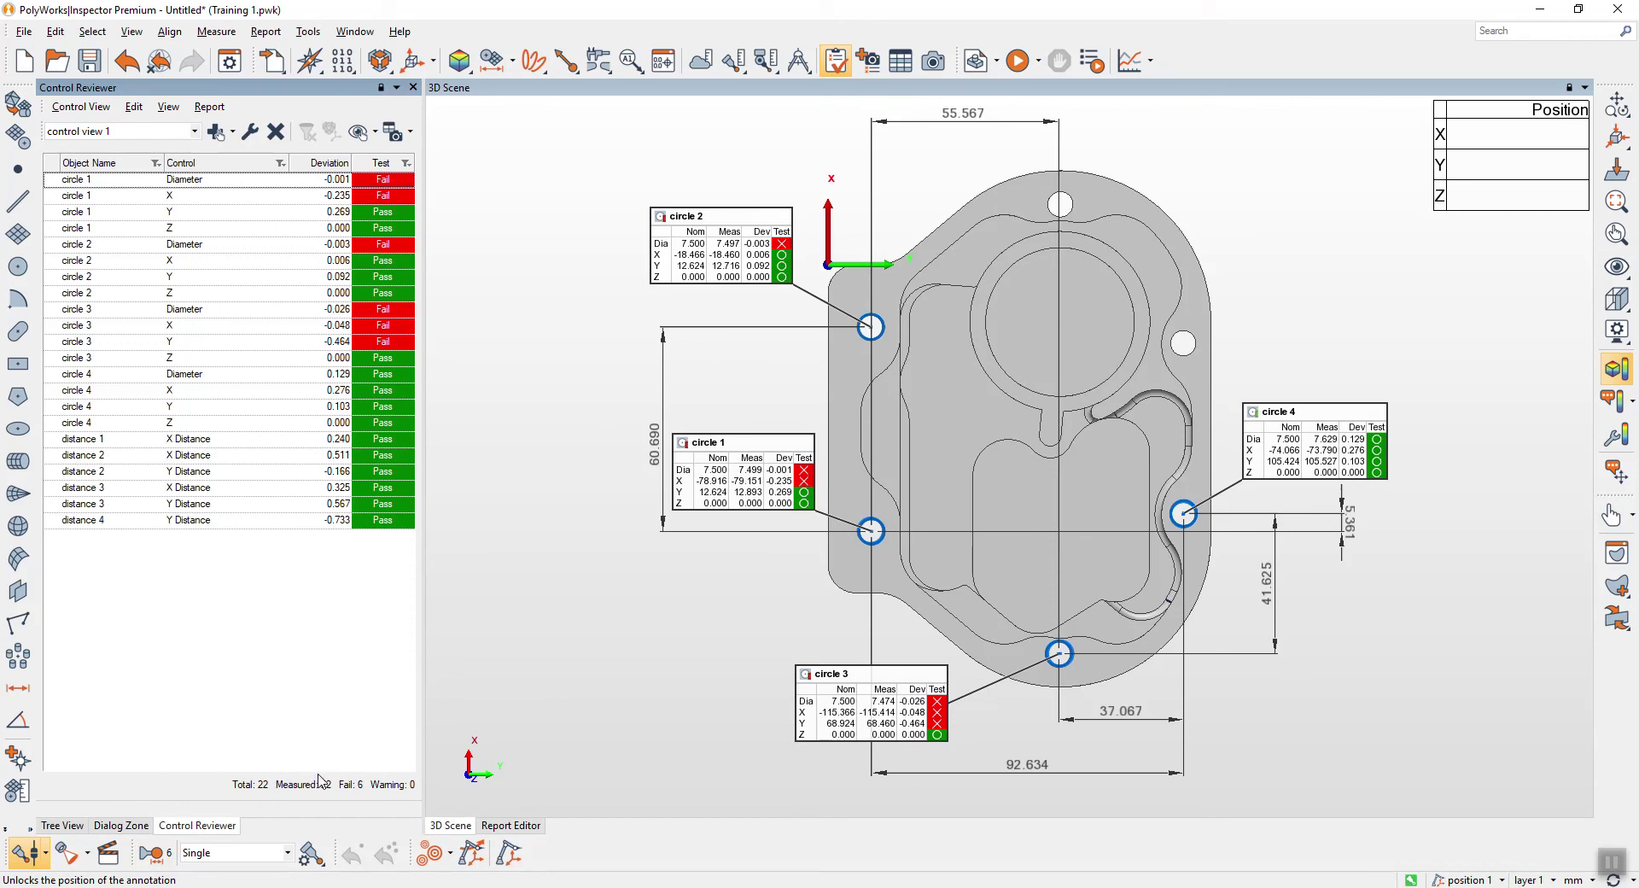
Check the report's control table, then return to the object tree and 3D scene
left_click(120, 824)
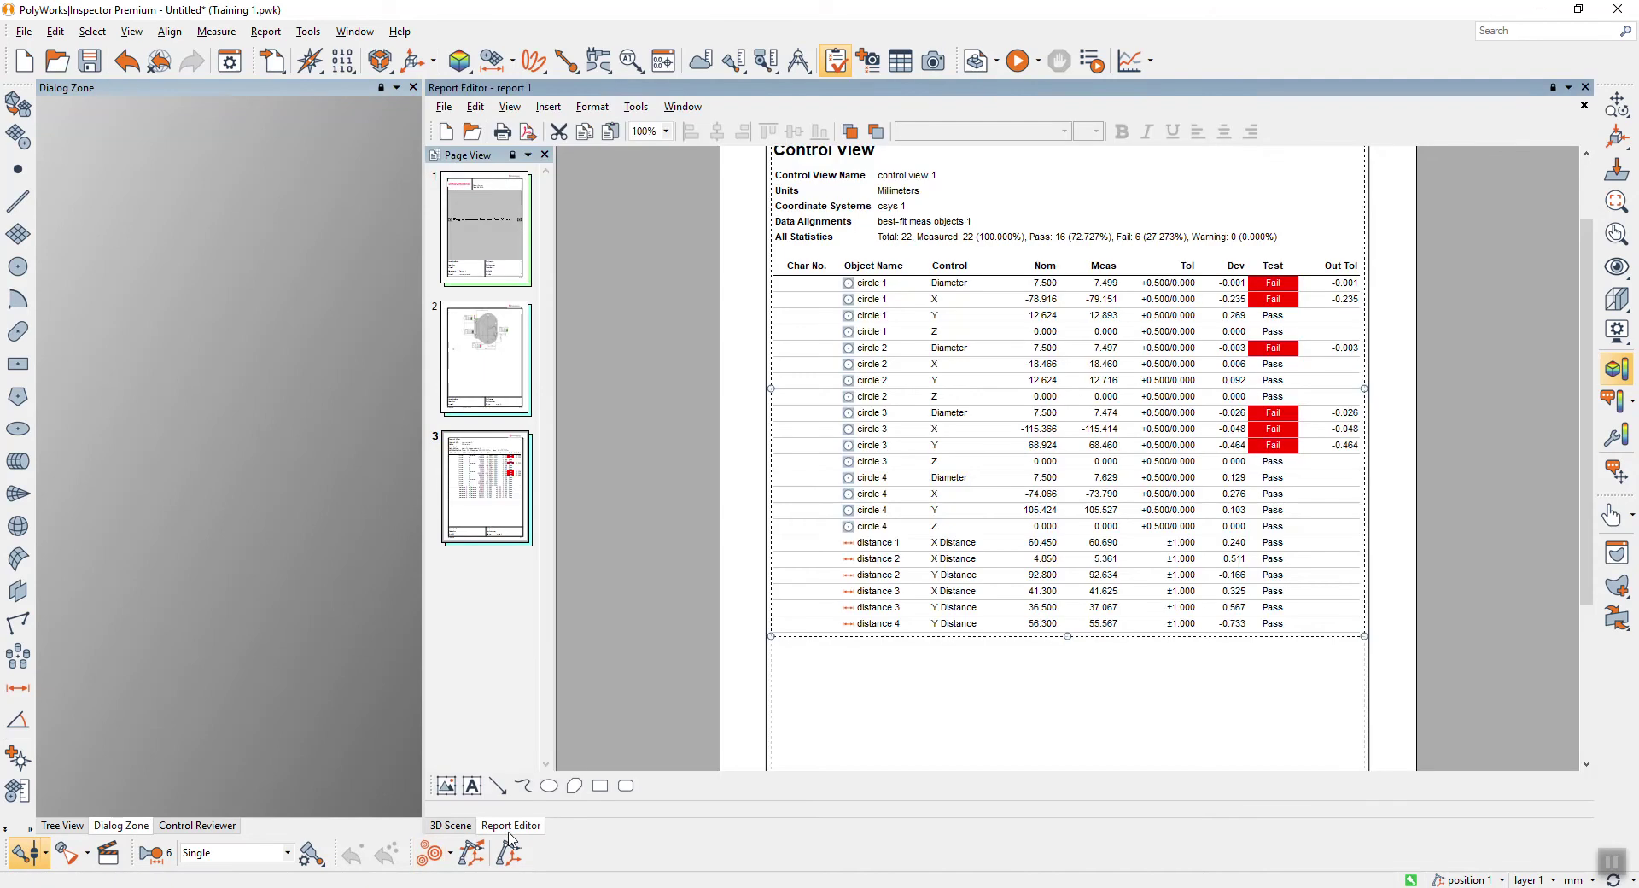
left_click(510, 824)
left_click(82, 826)
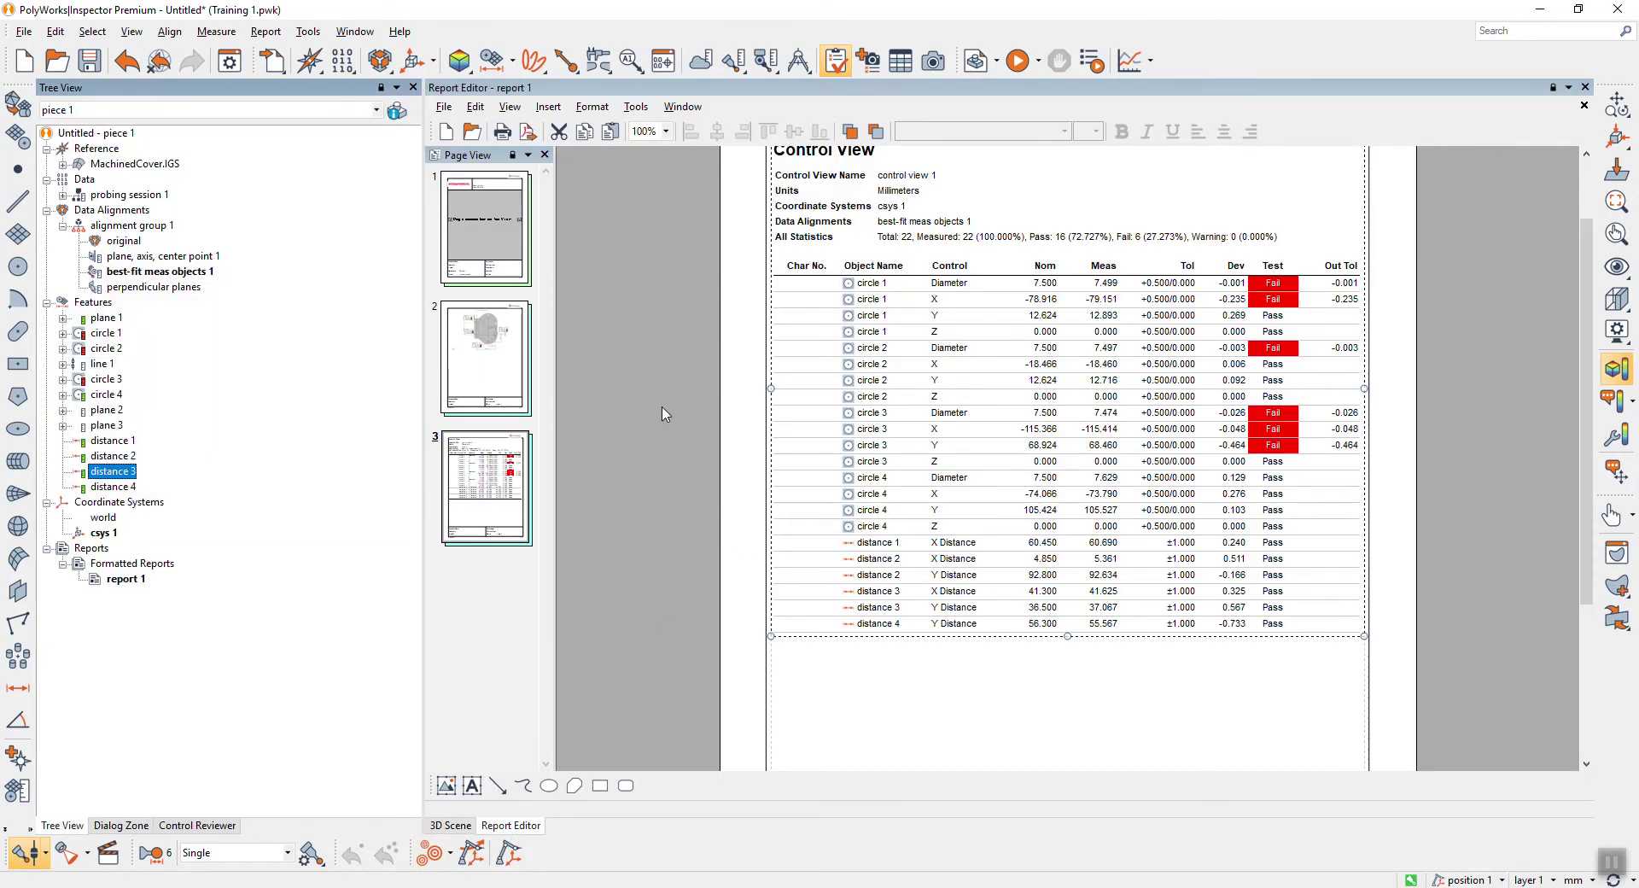
left_click(450, 825)
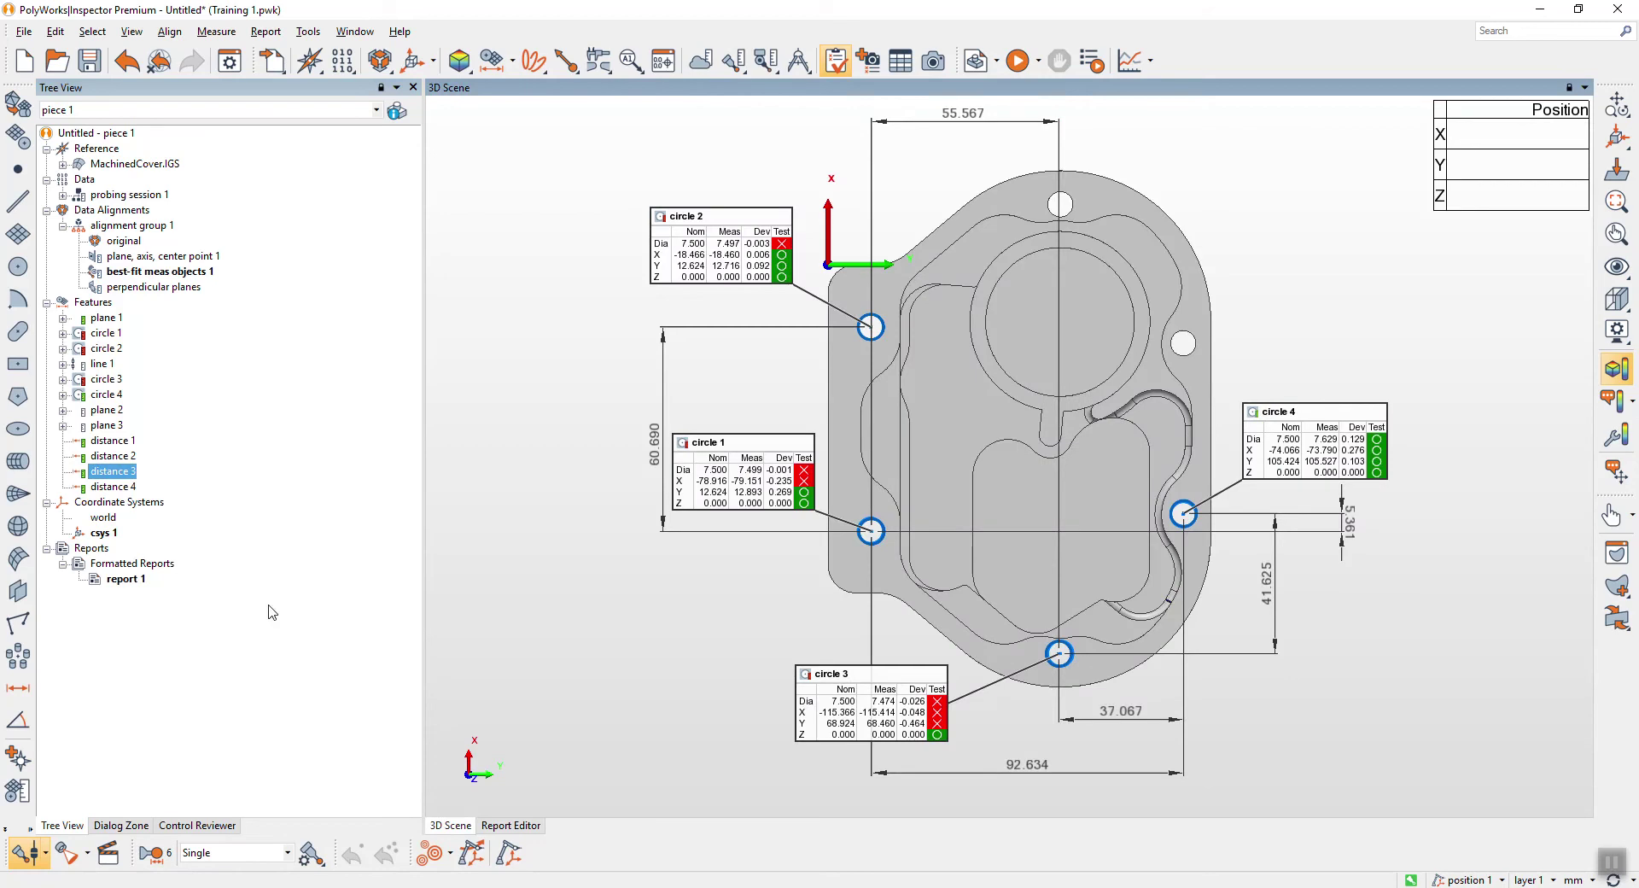
Select circles 4, 3, 2 and 1 together and open their Geometry Controls
left_click(113, 393)
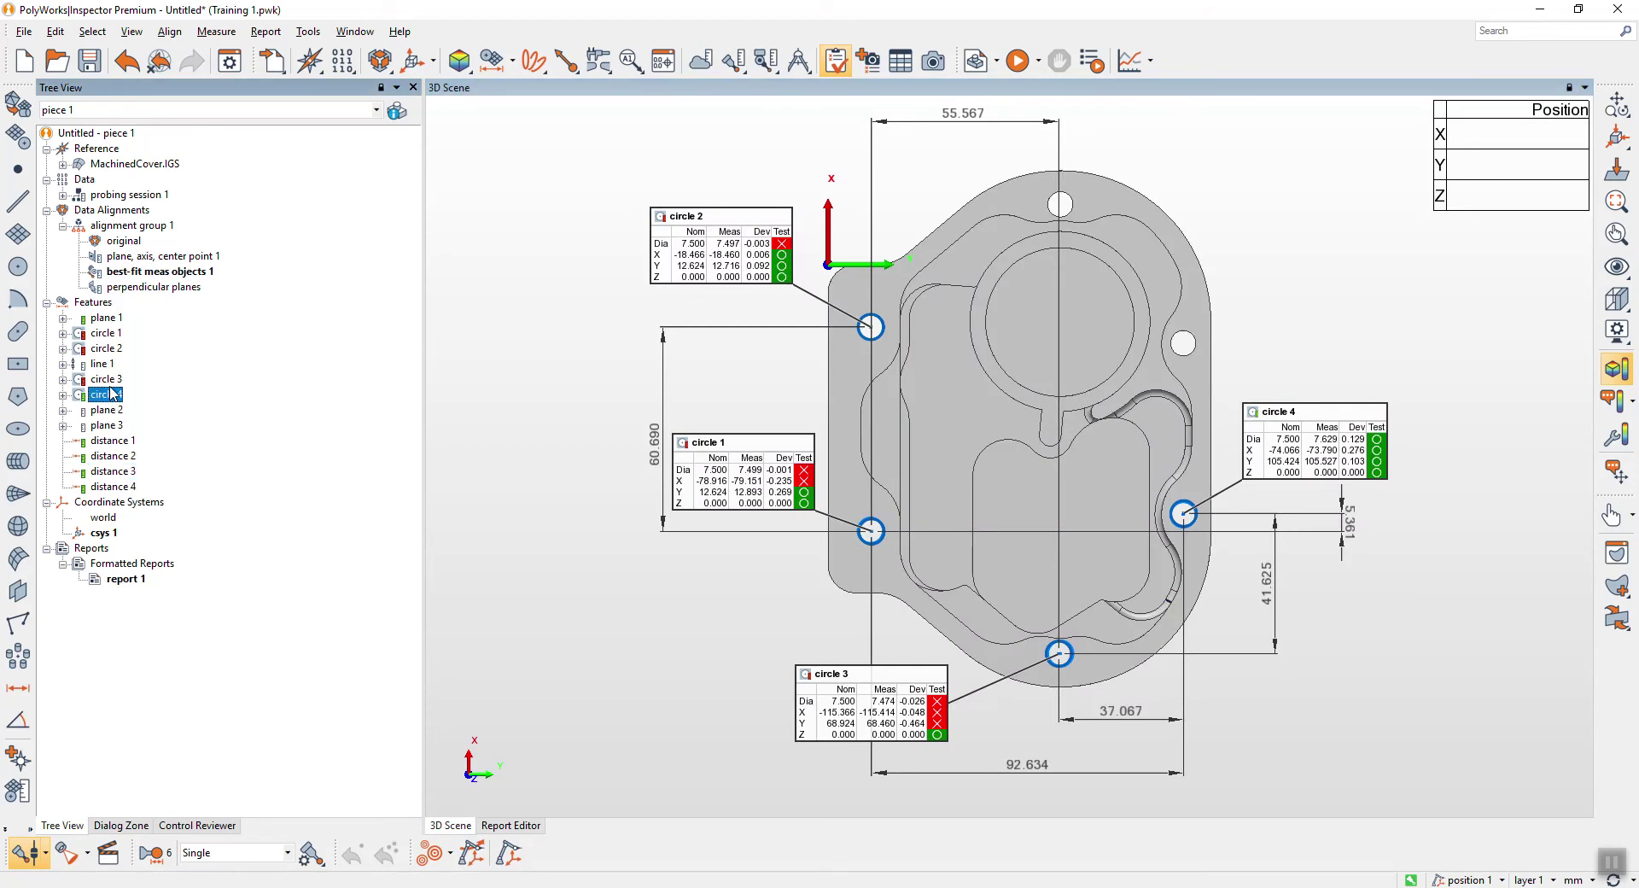
left_click(107, 380, "ctrl")
left_click(106, 348, "ctrl")
left_click(106, 333, "ctrl")
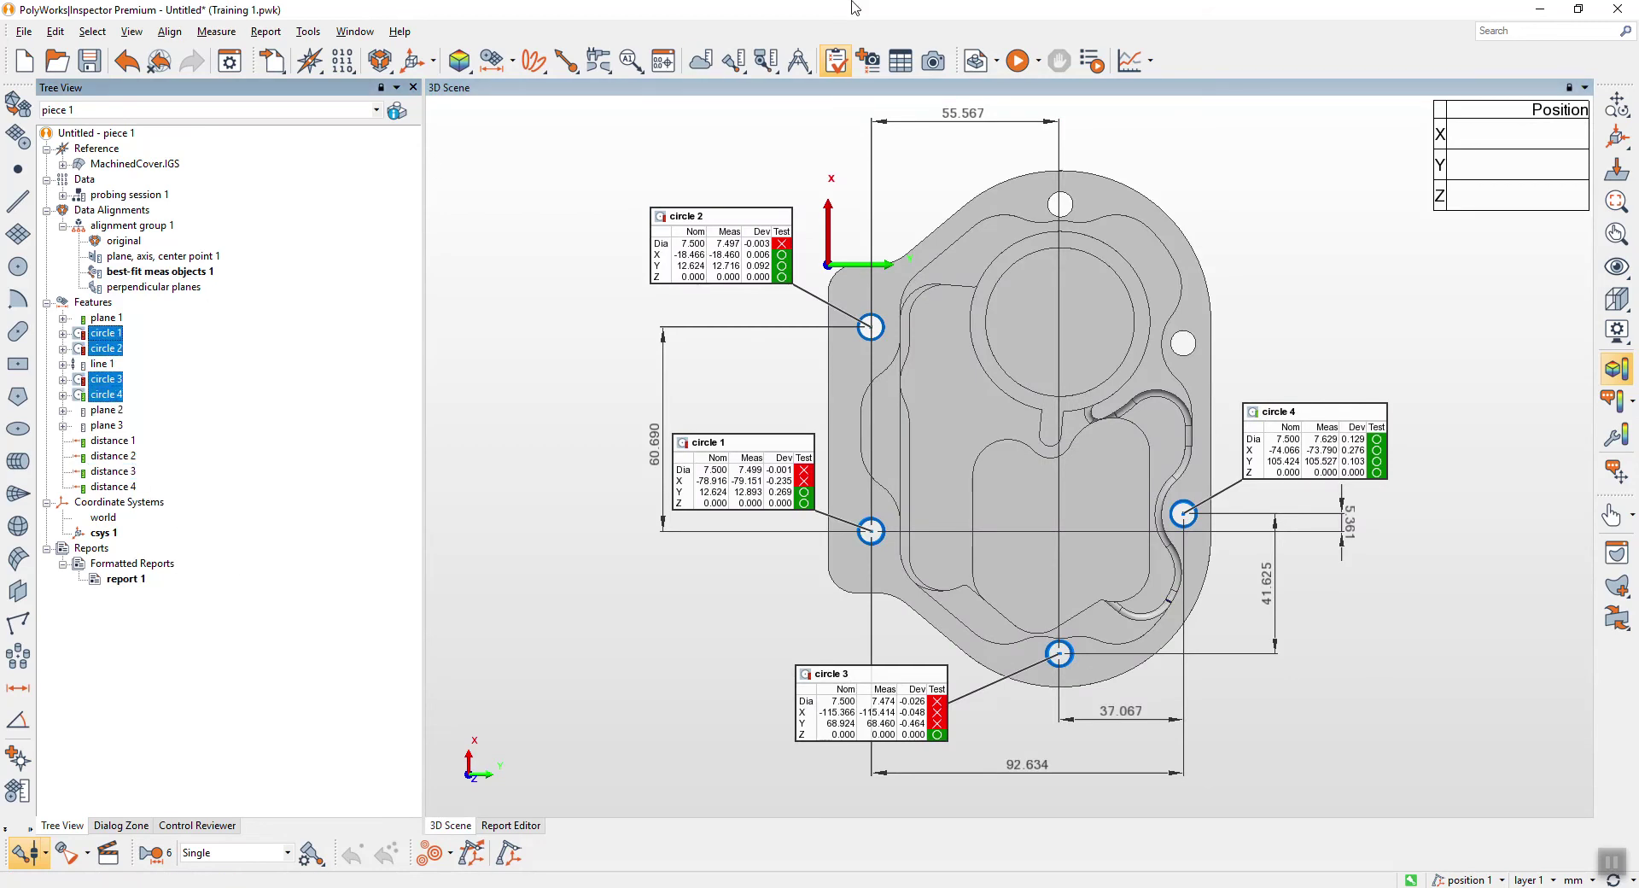
left_click(664, 62)
Set Upper 1 and Lower -1 tolerances on the Diameter, X, Y and Z controls of circles 1–4
left_click(1192, 651)
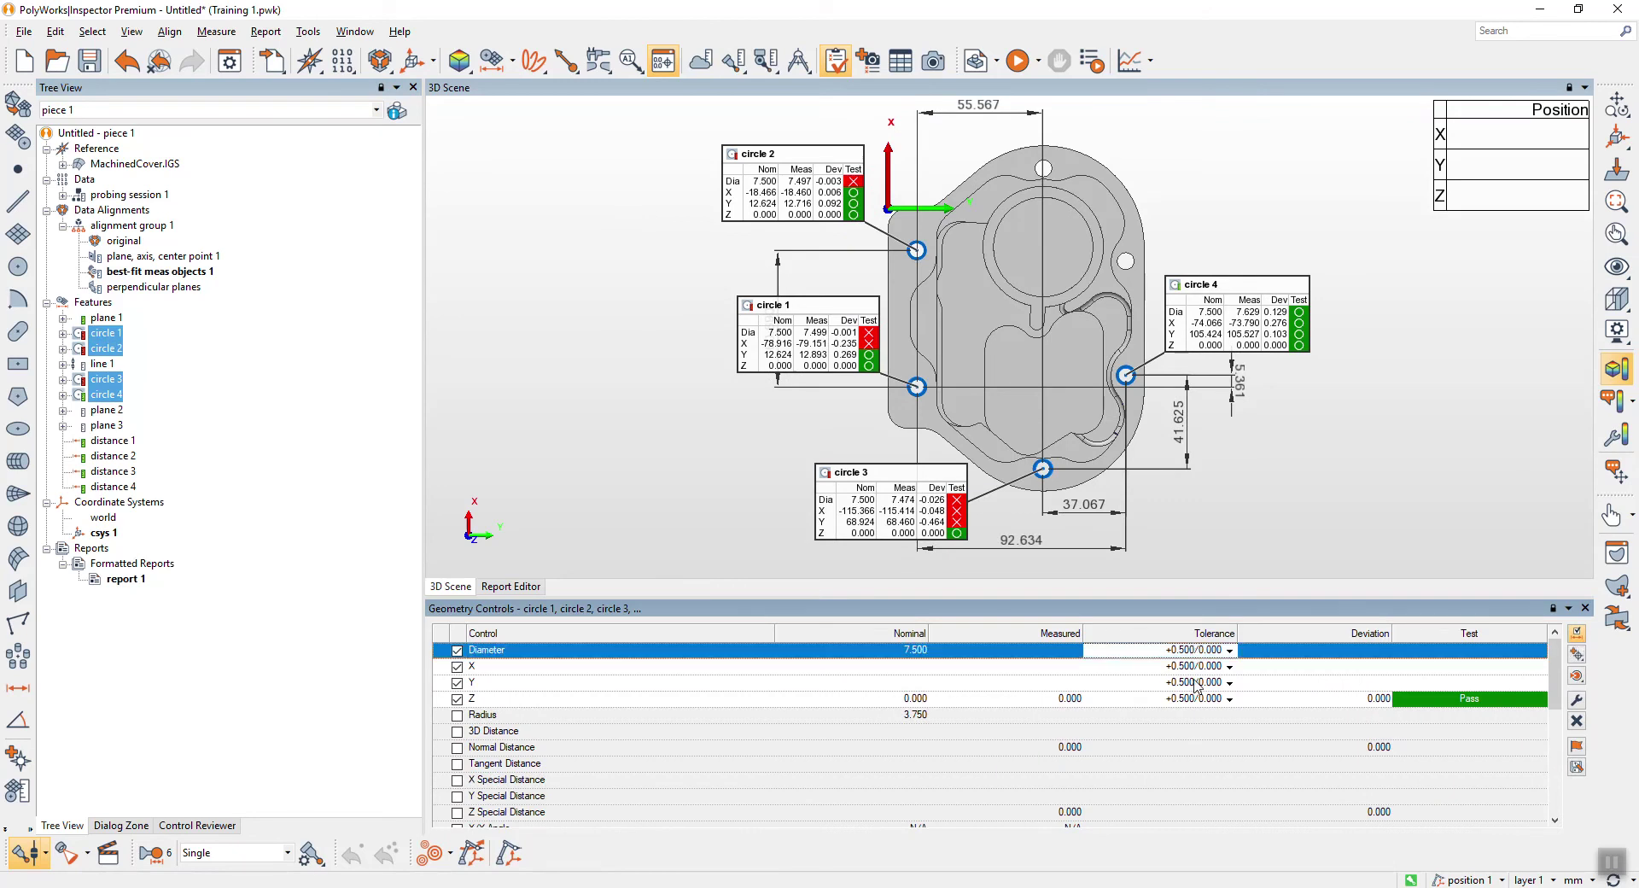
left_click(1199, 698, "shift")
right_click(1242, 659)
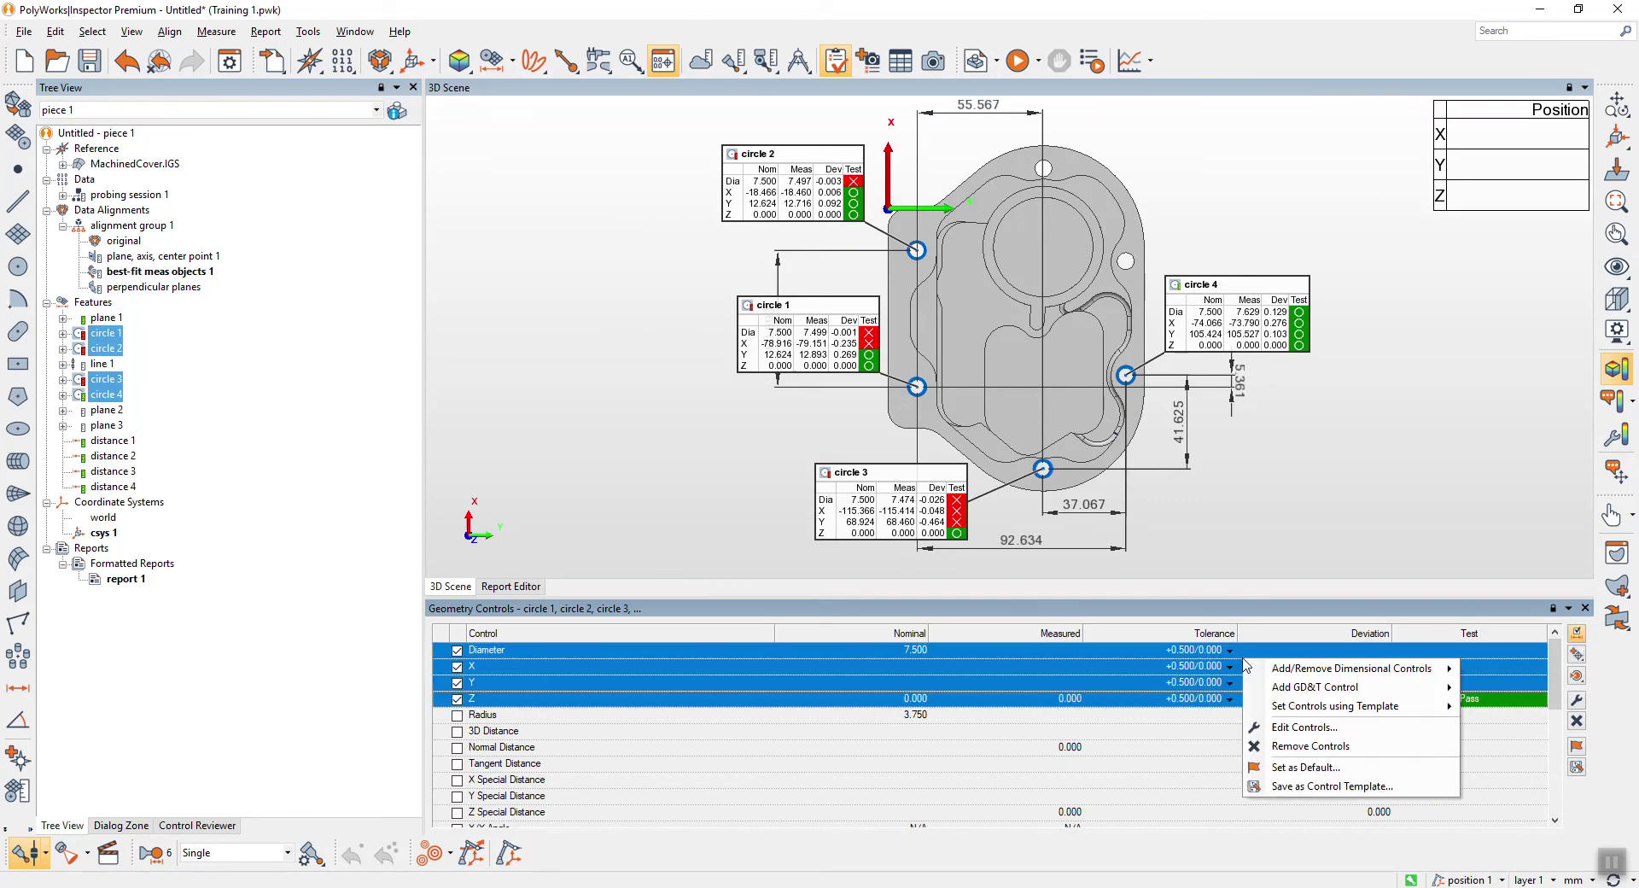
left_click(1286, 727)
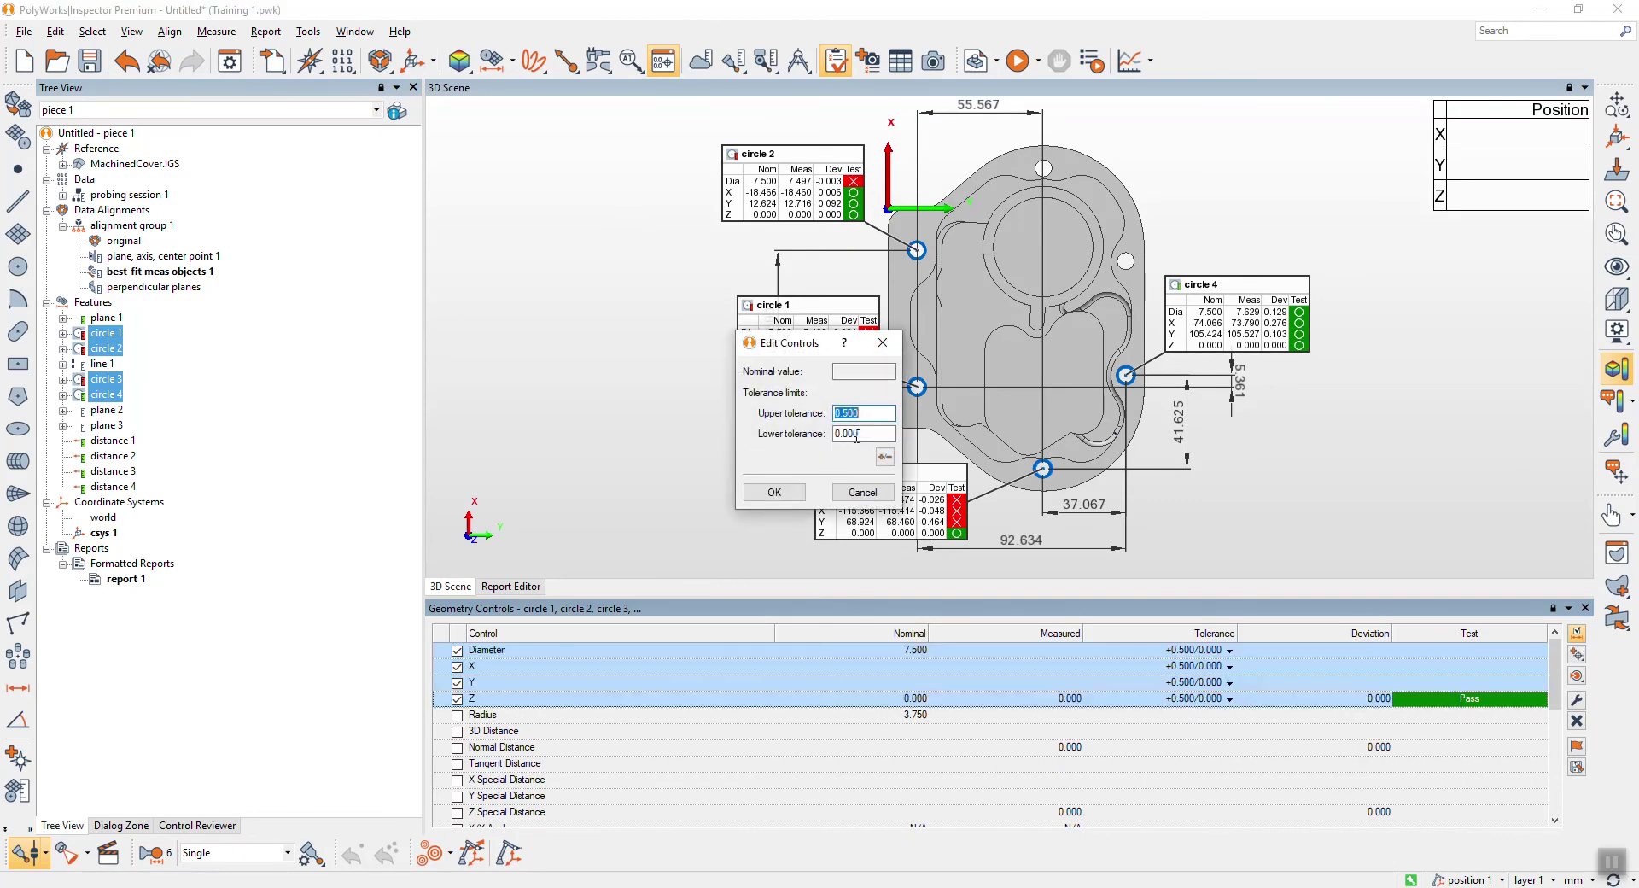
type("1")
key("Tab")
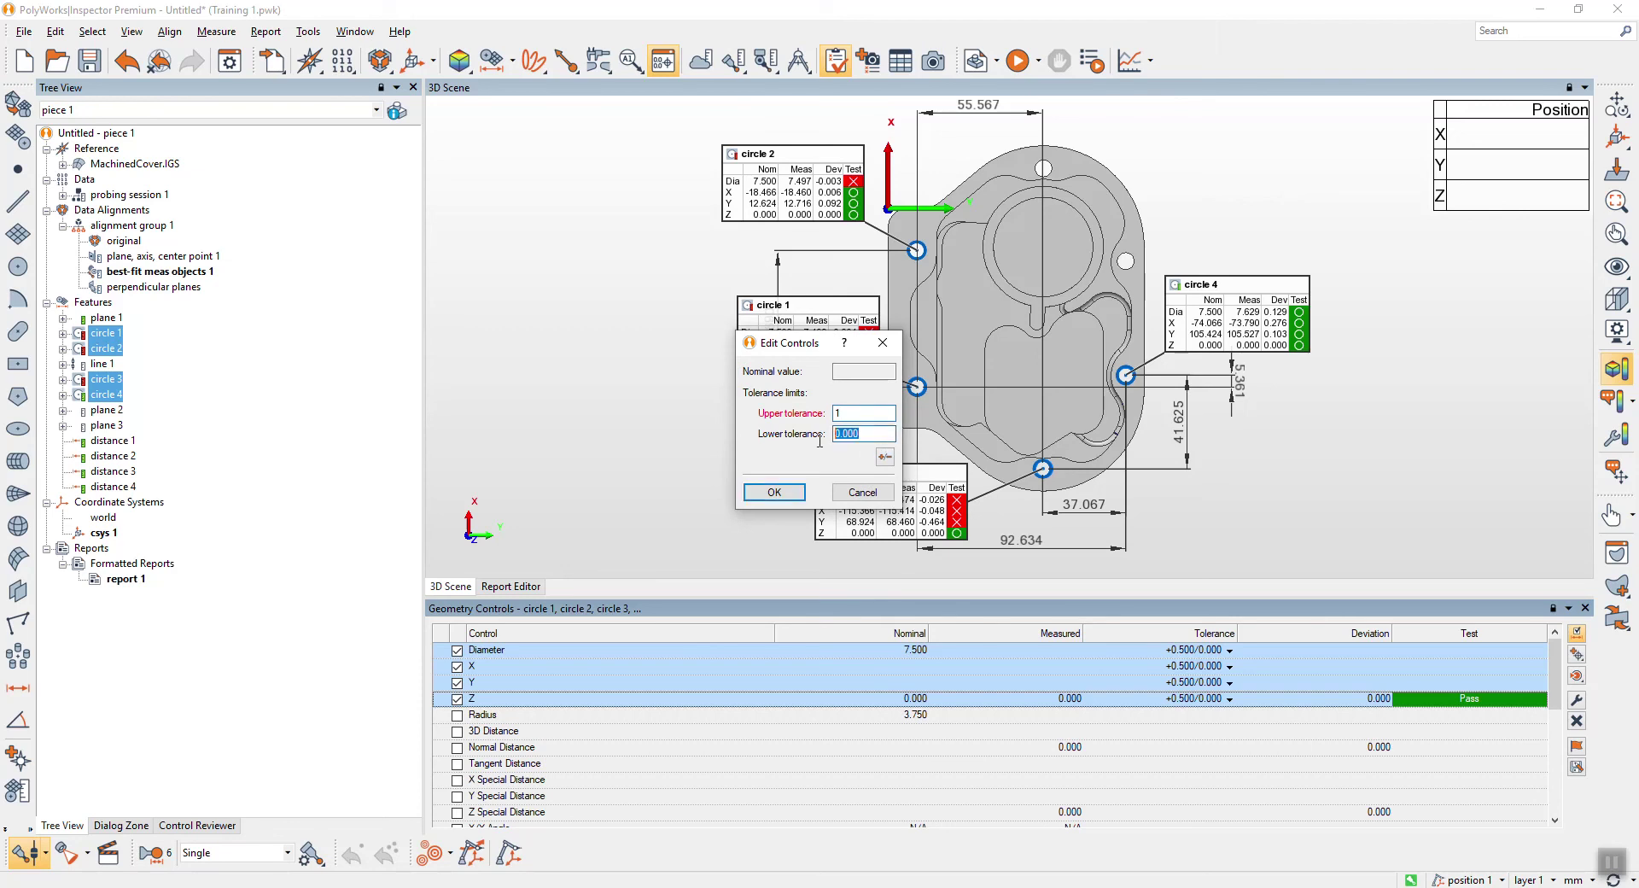
type("-1")
left_click(773, 497)
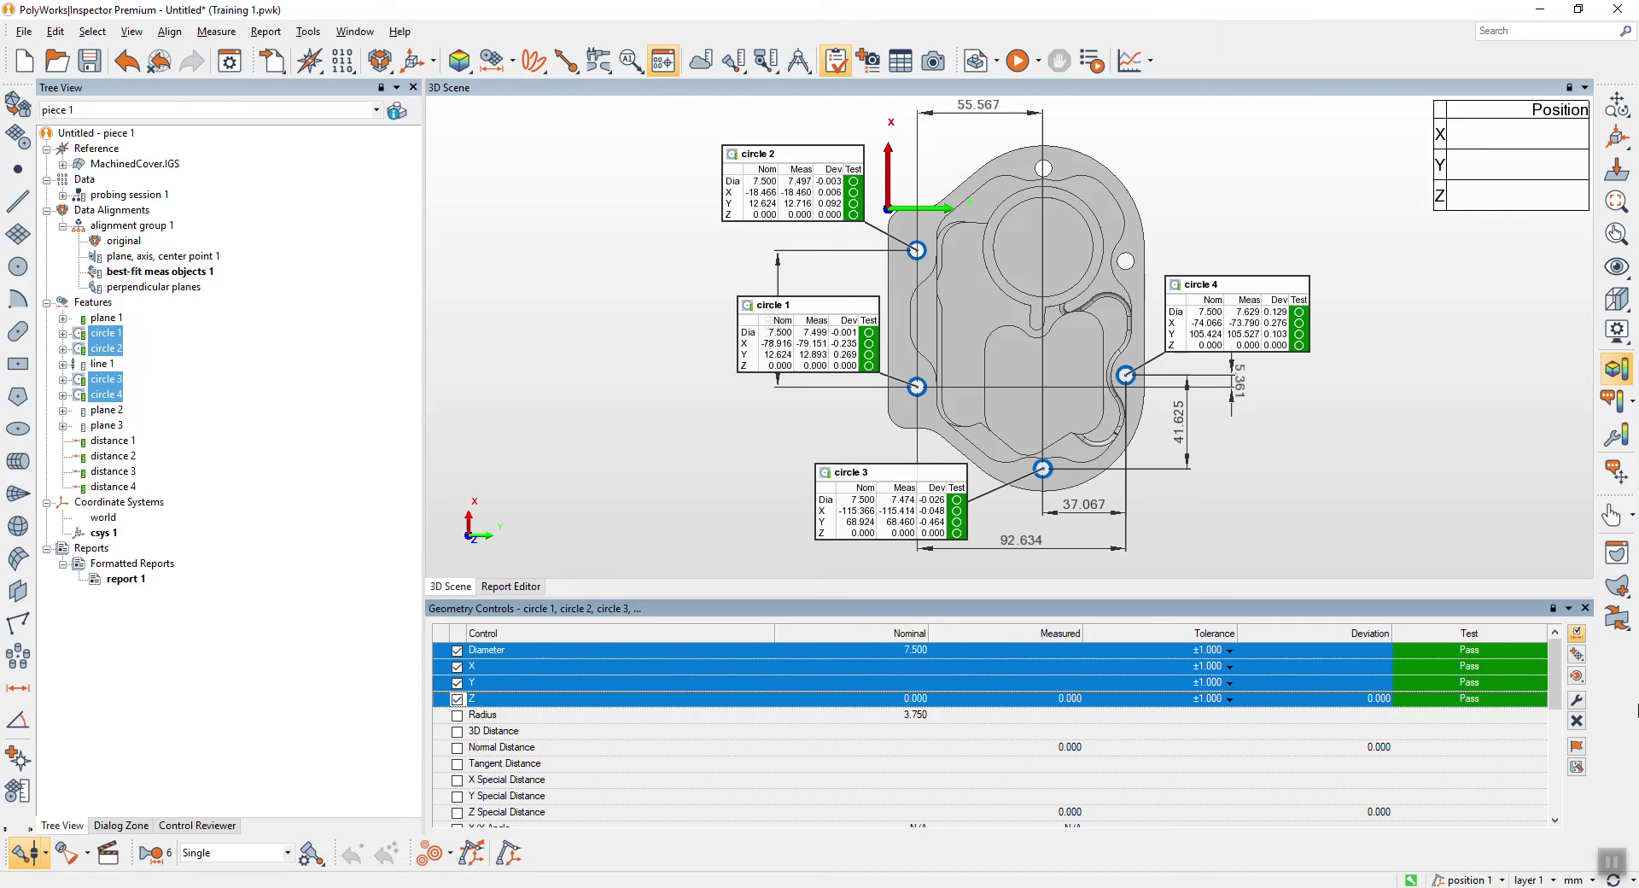
left_click(1585, 608)
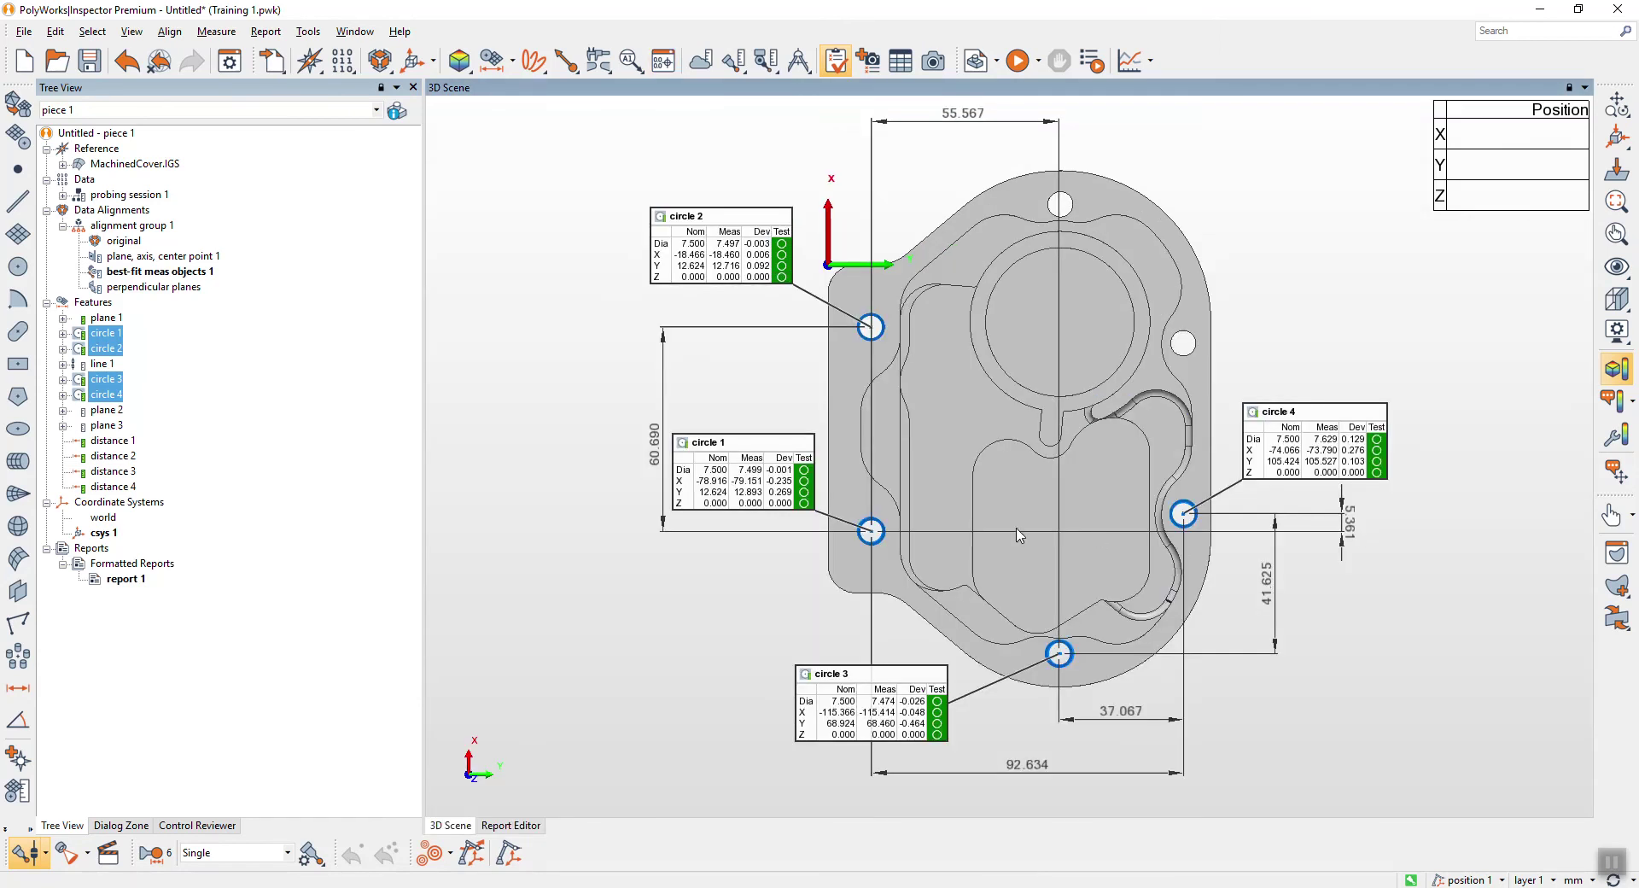
Open report 1 and shrink and reposition the part image on page 2
double_click(137, 581)
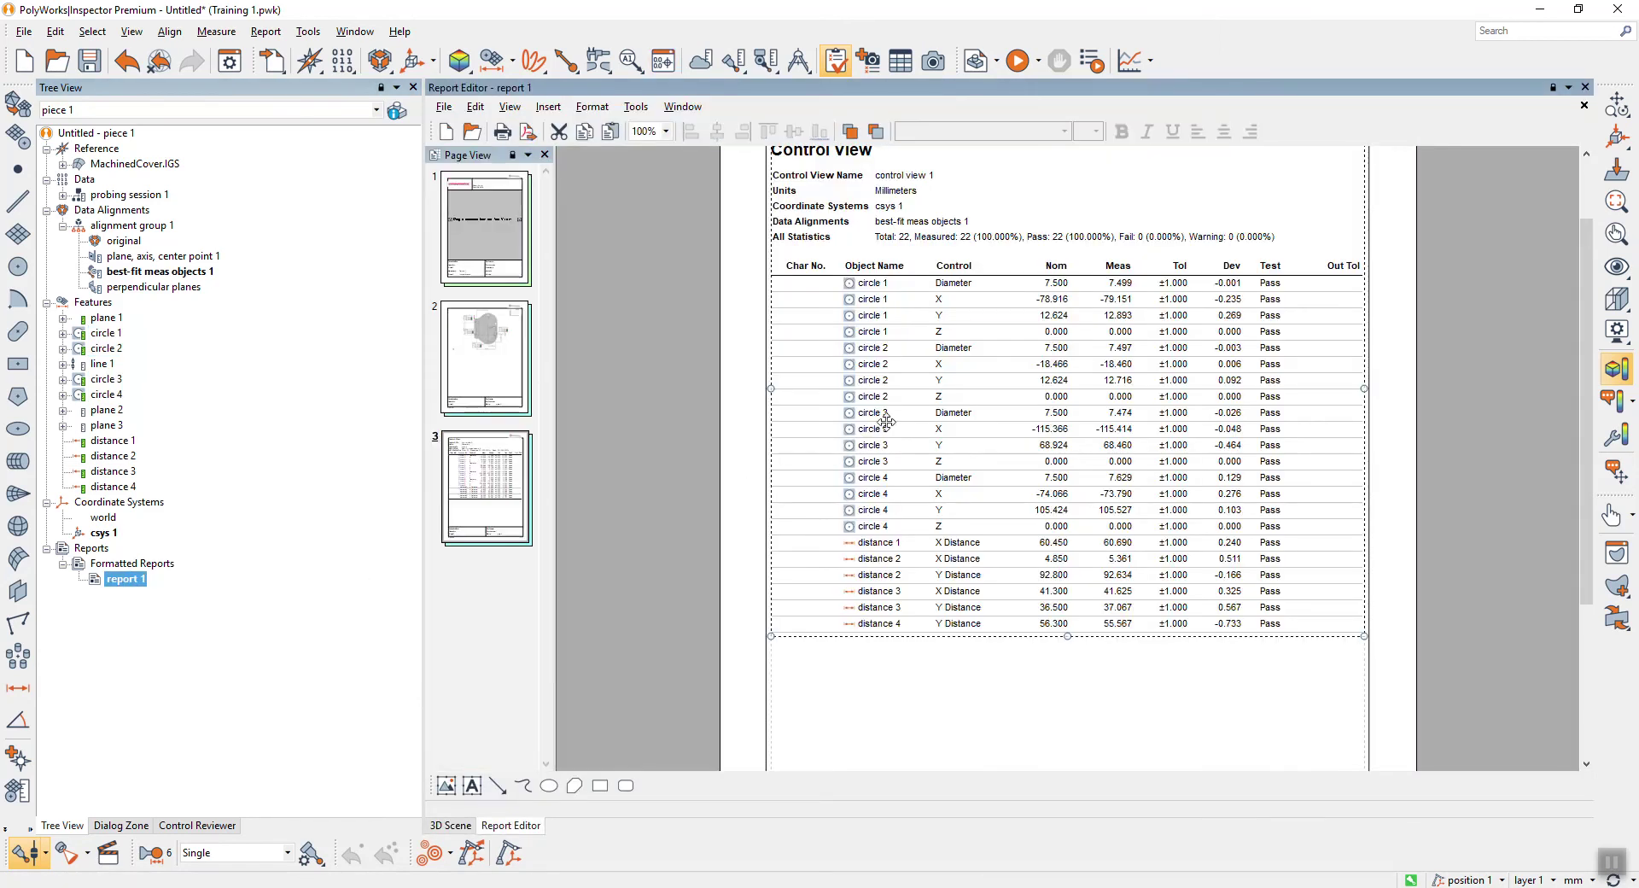
left_click(488, 363)
scroll(1127, 409, "up", 2)
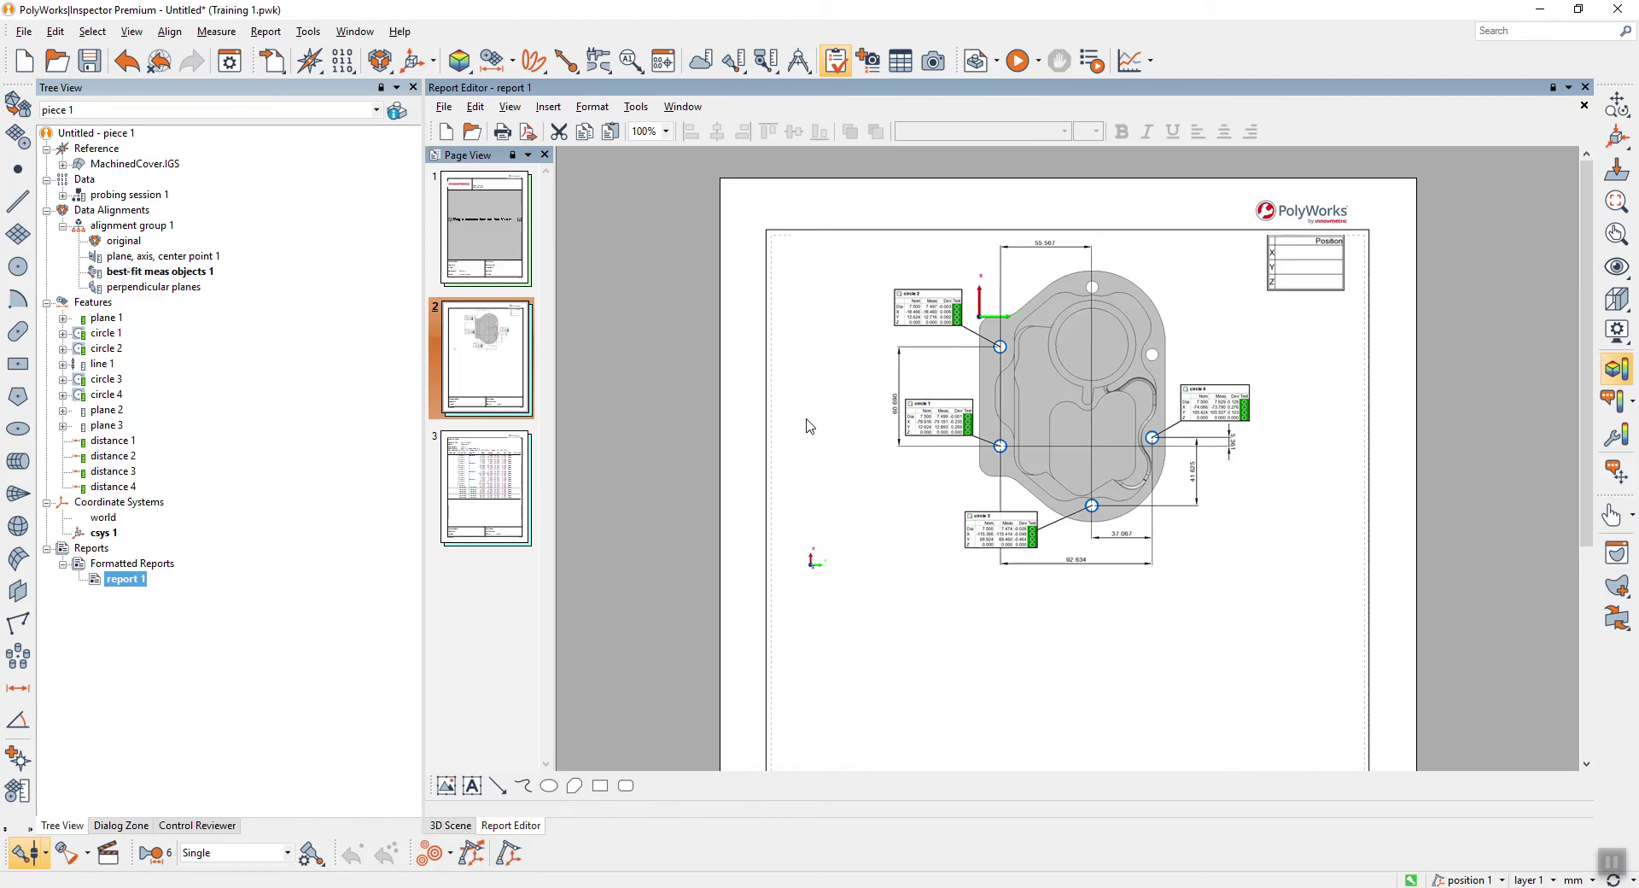
left_click(1018, 433)
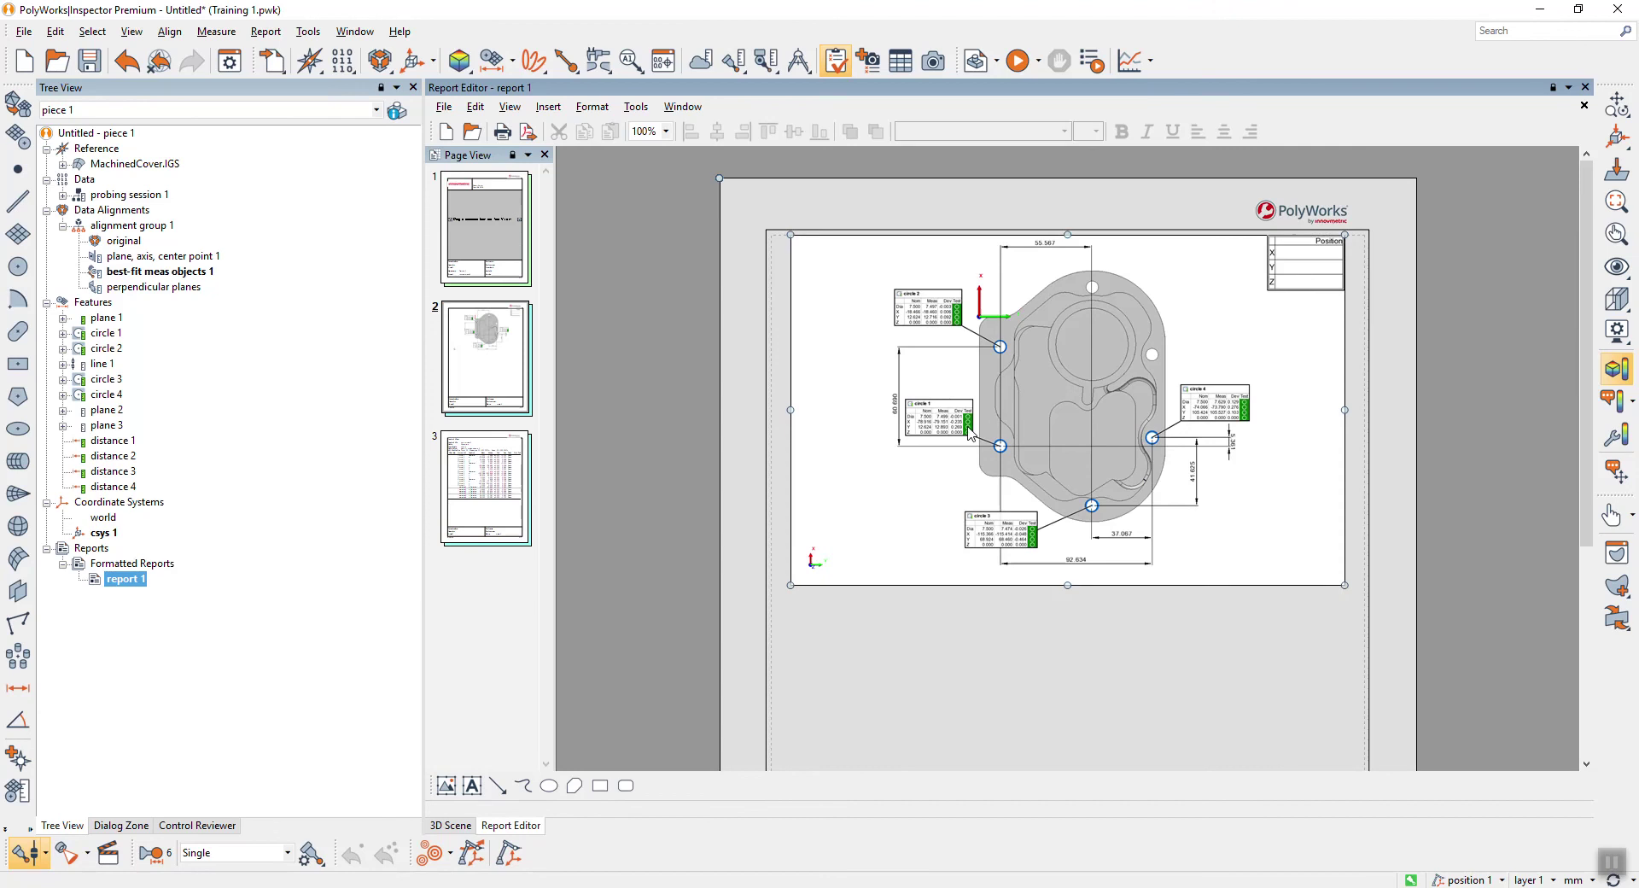
left_click_drag(790, 410, 871, 411)
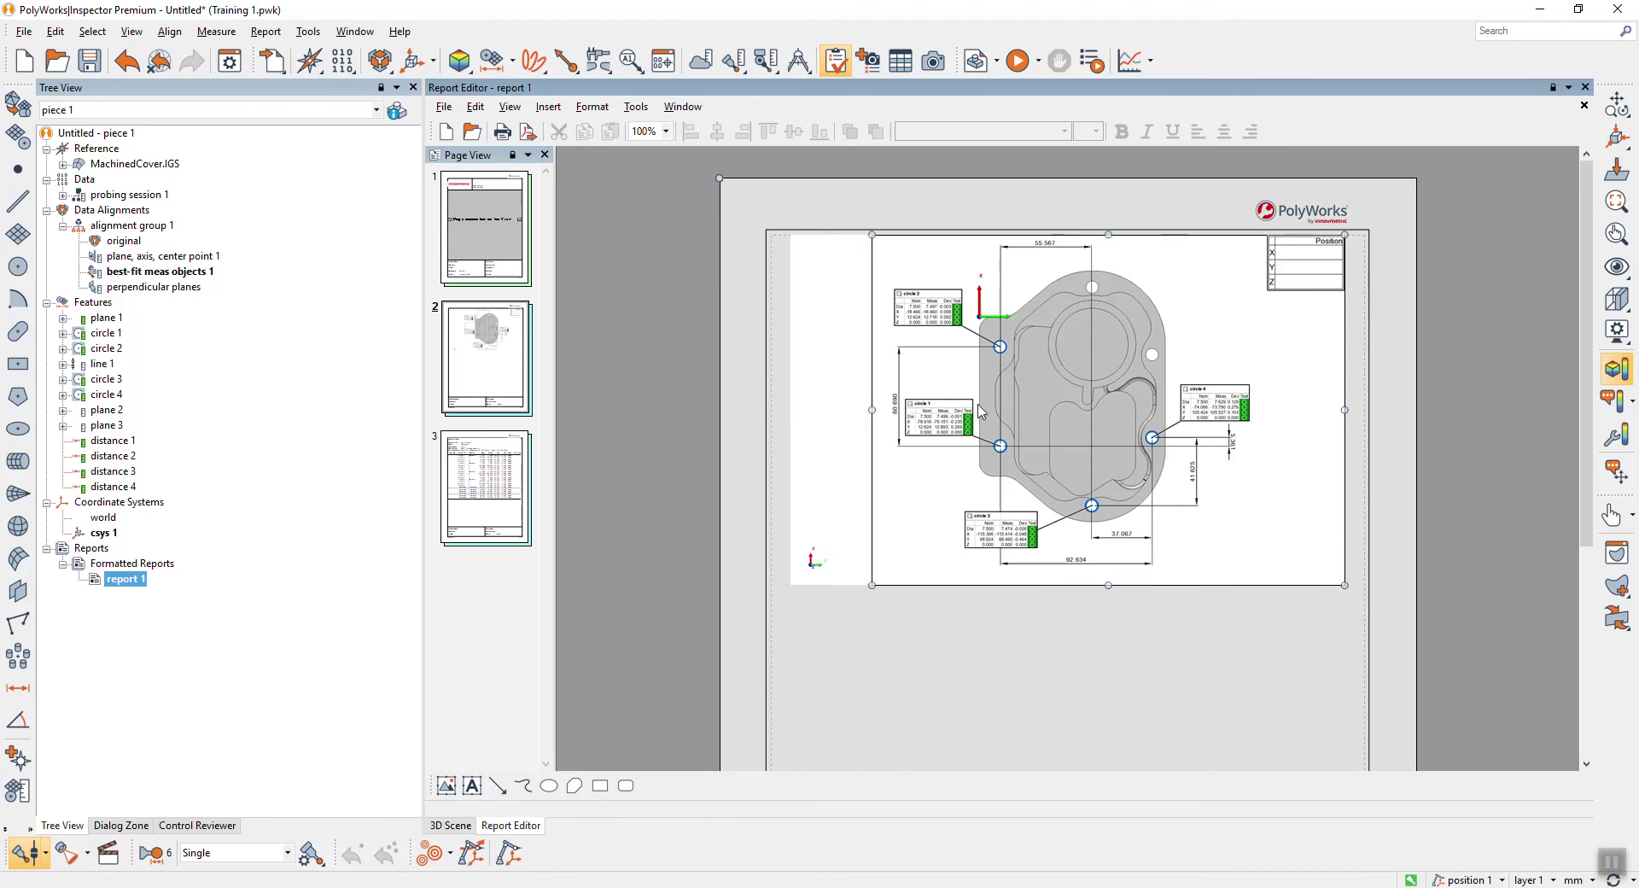
left_click_drag(1345, 408, 1280, 680)
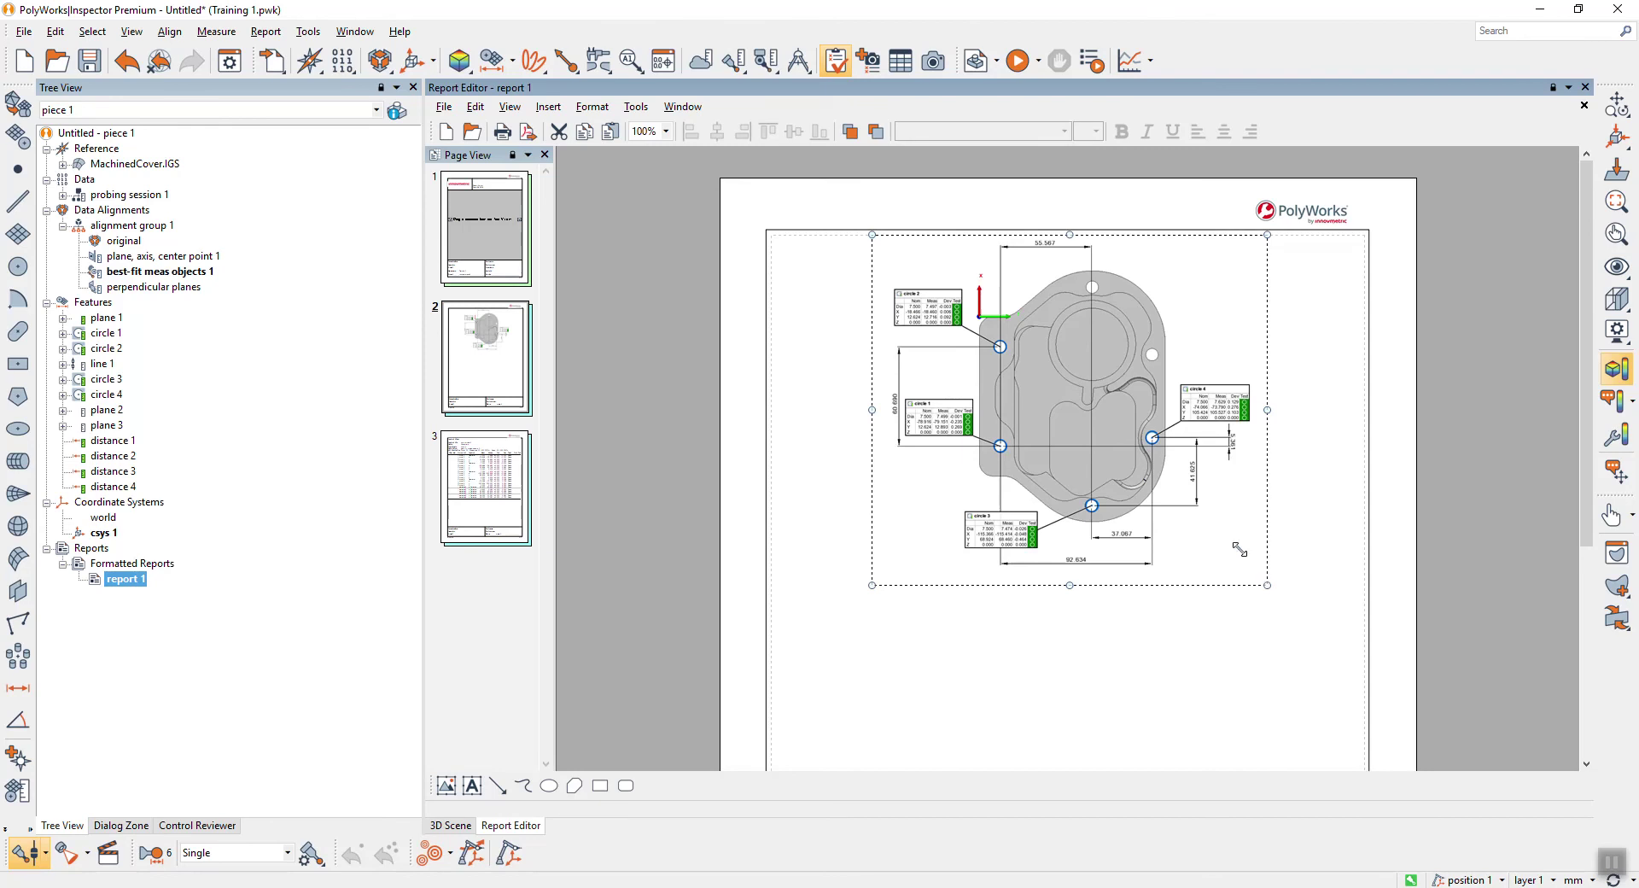
left_click_drag(1239, 550, 1118, 419)
left_click_drag(1004, 320, 1085, 342)
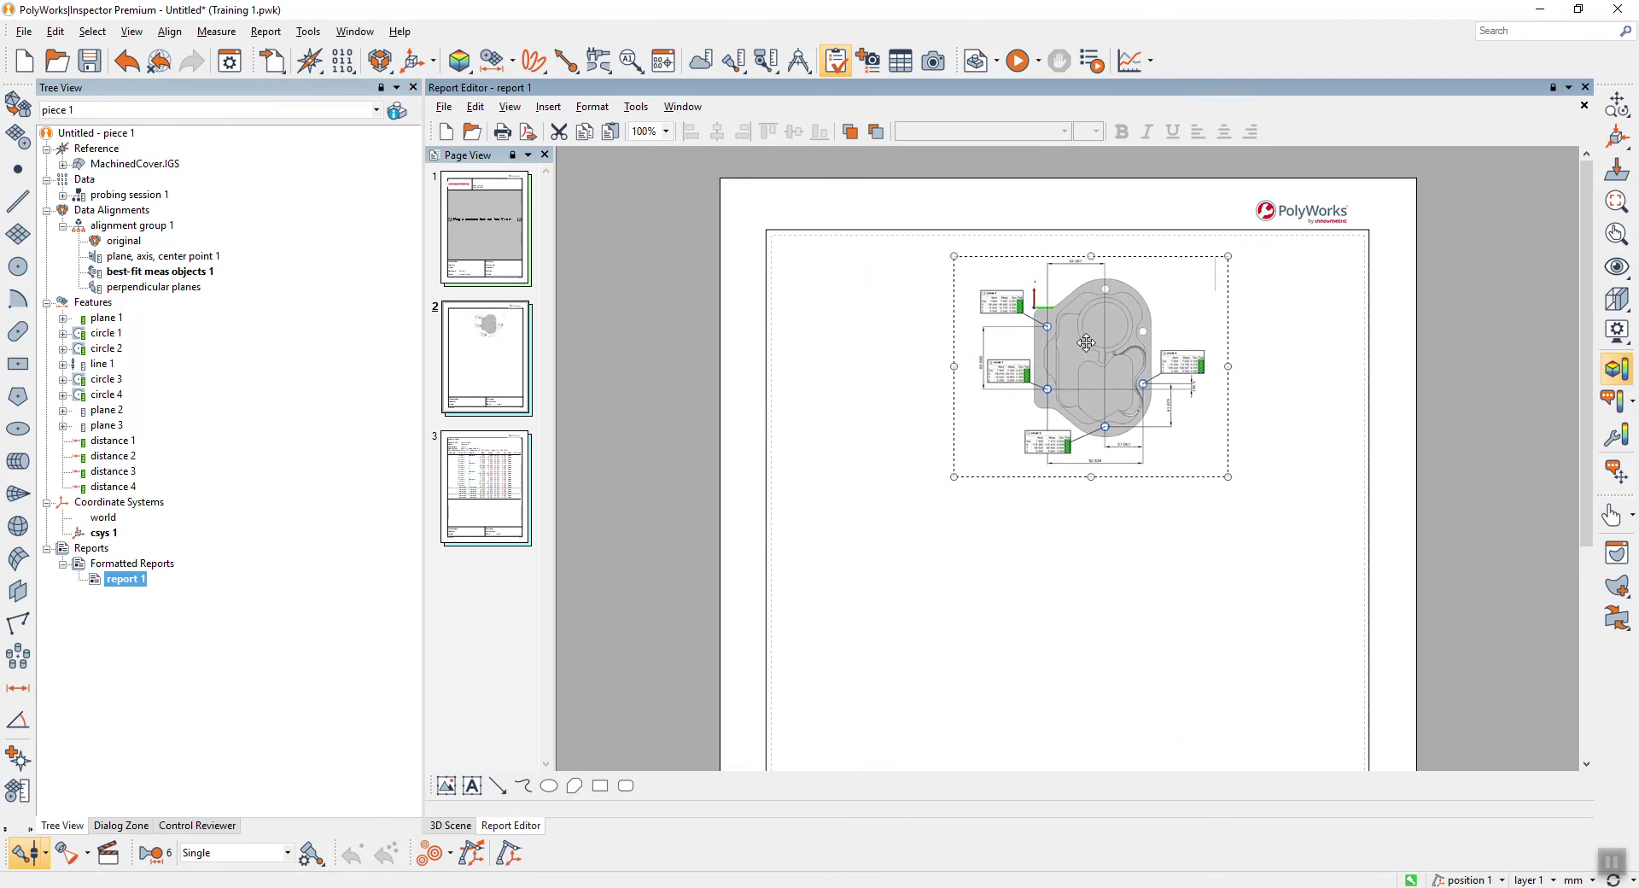
Go to report page 1 and start capturing a 1142×706 3D scene region
left_click(495, 488)
left_click(478, 358)
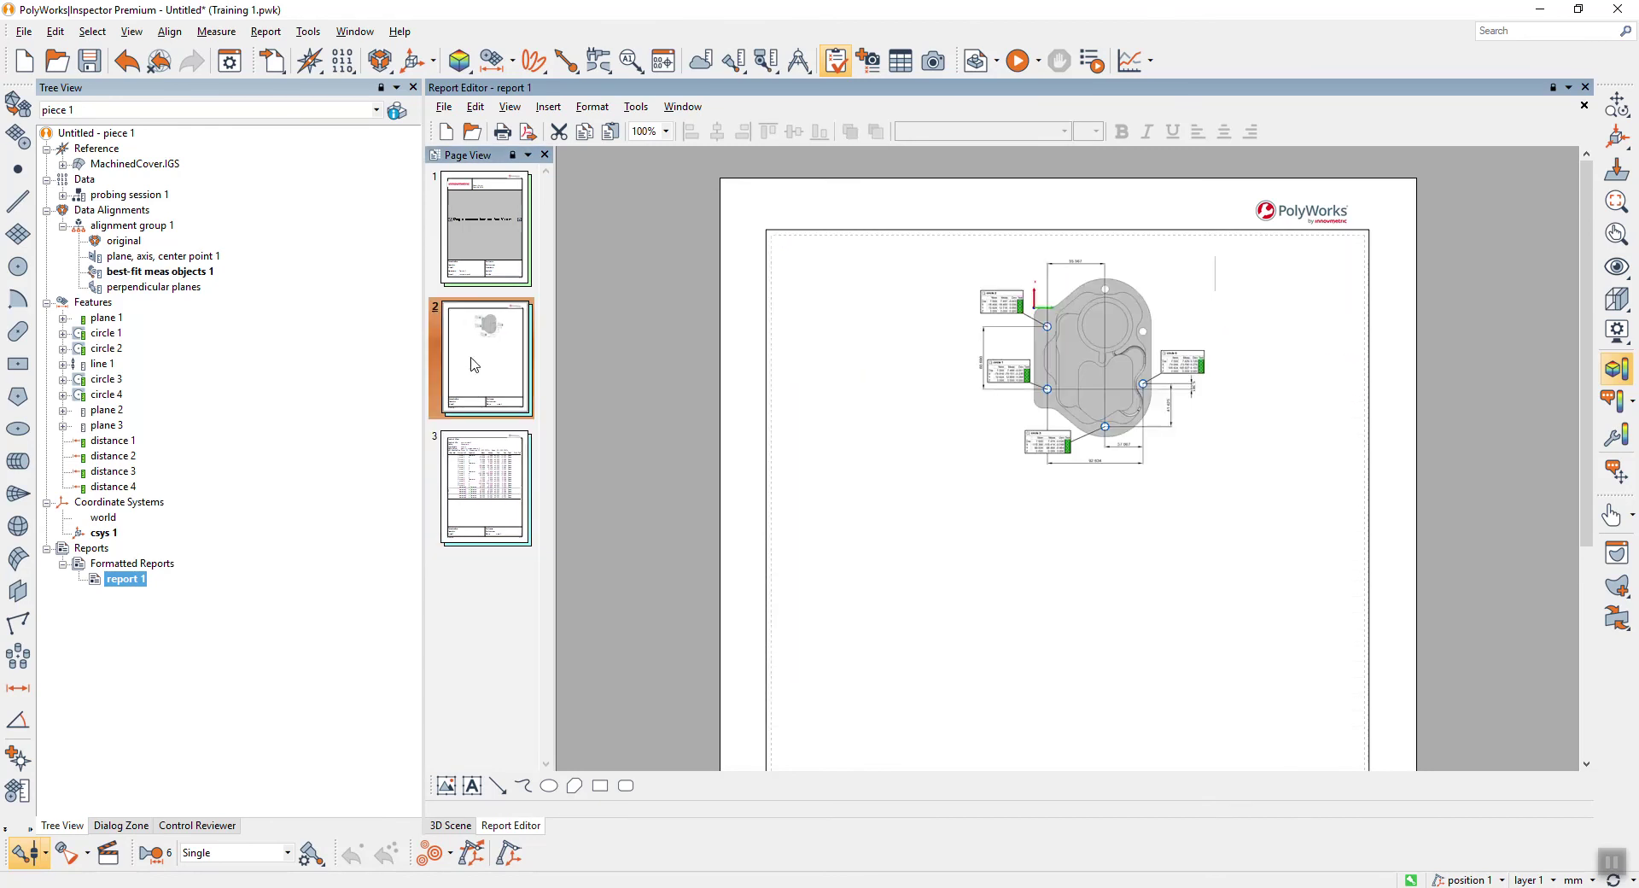
left_click(479, 229)
left_click(1103, 584)
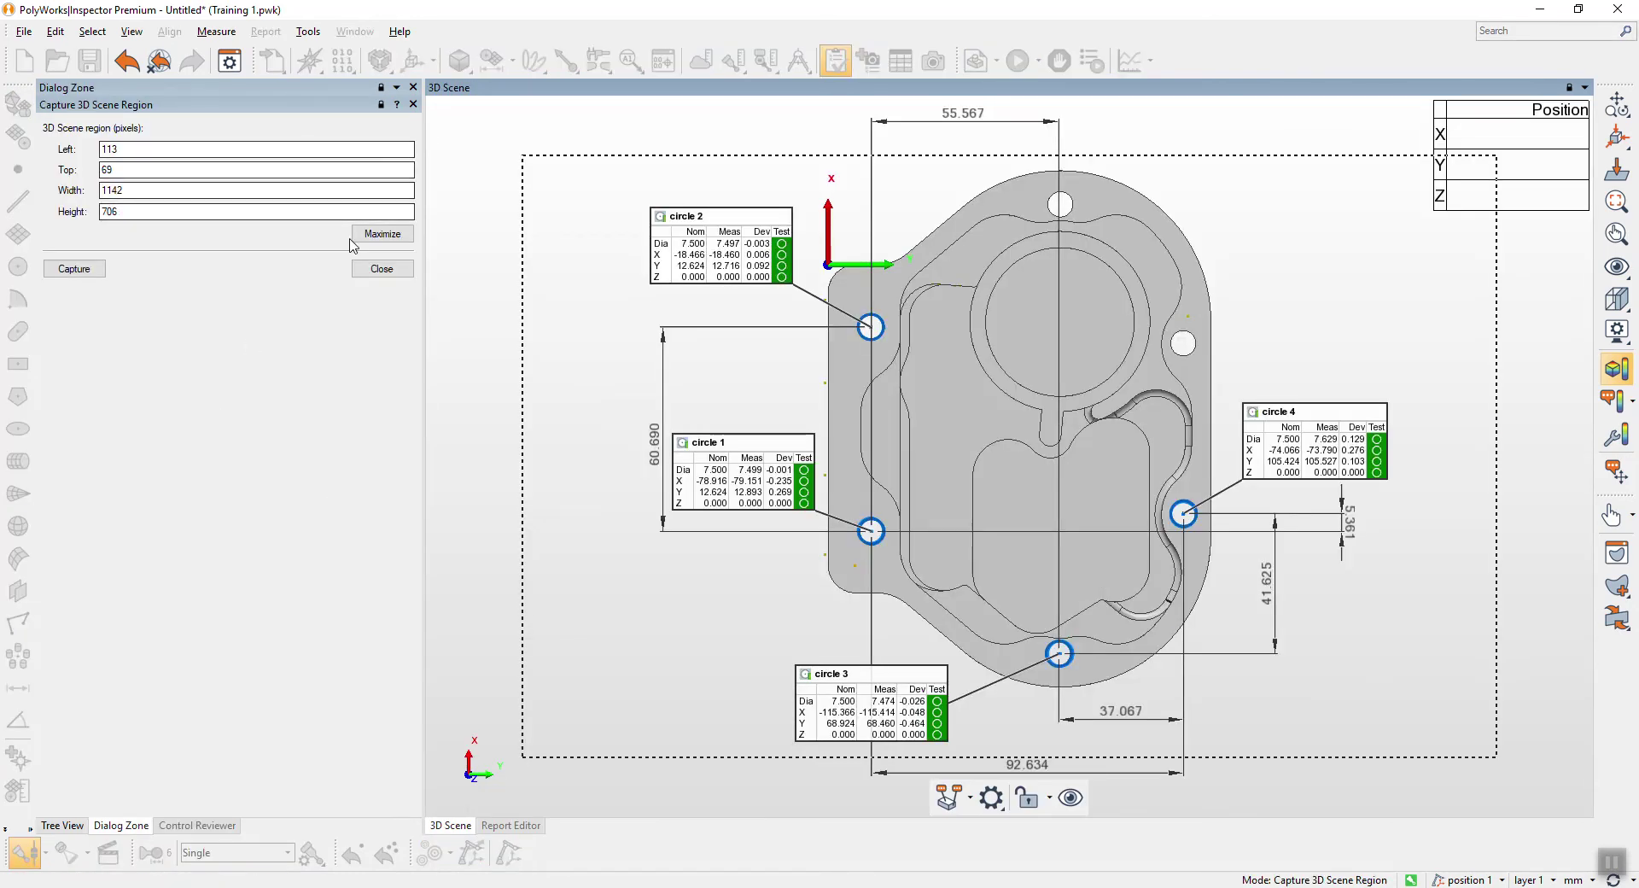
Cancel the capture and delete the empty capture region on page 1
left_click(381, 268)
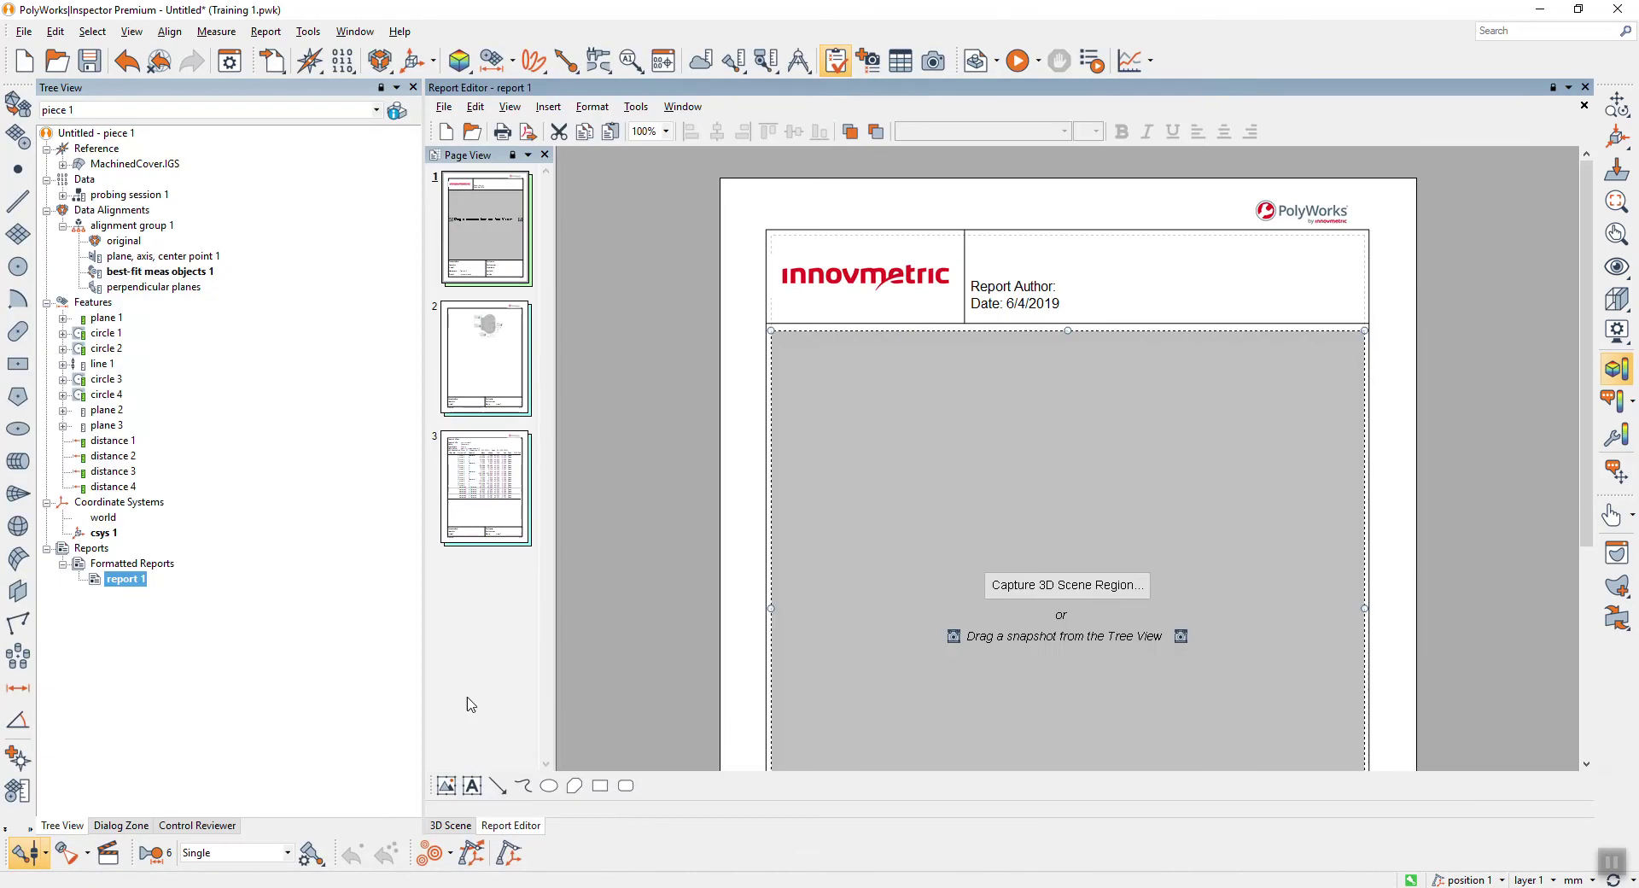
left_click(466, 825)
left_click(510, 824)
key("Delete")
Move the part snapshot from page 2 onto page 1, enlarge it, and delete the blank page
left_click(495, 377)
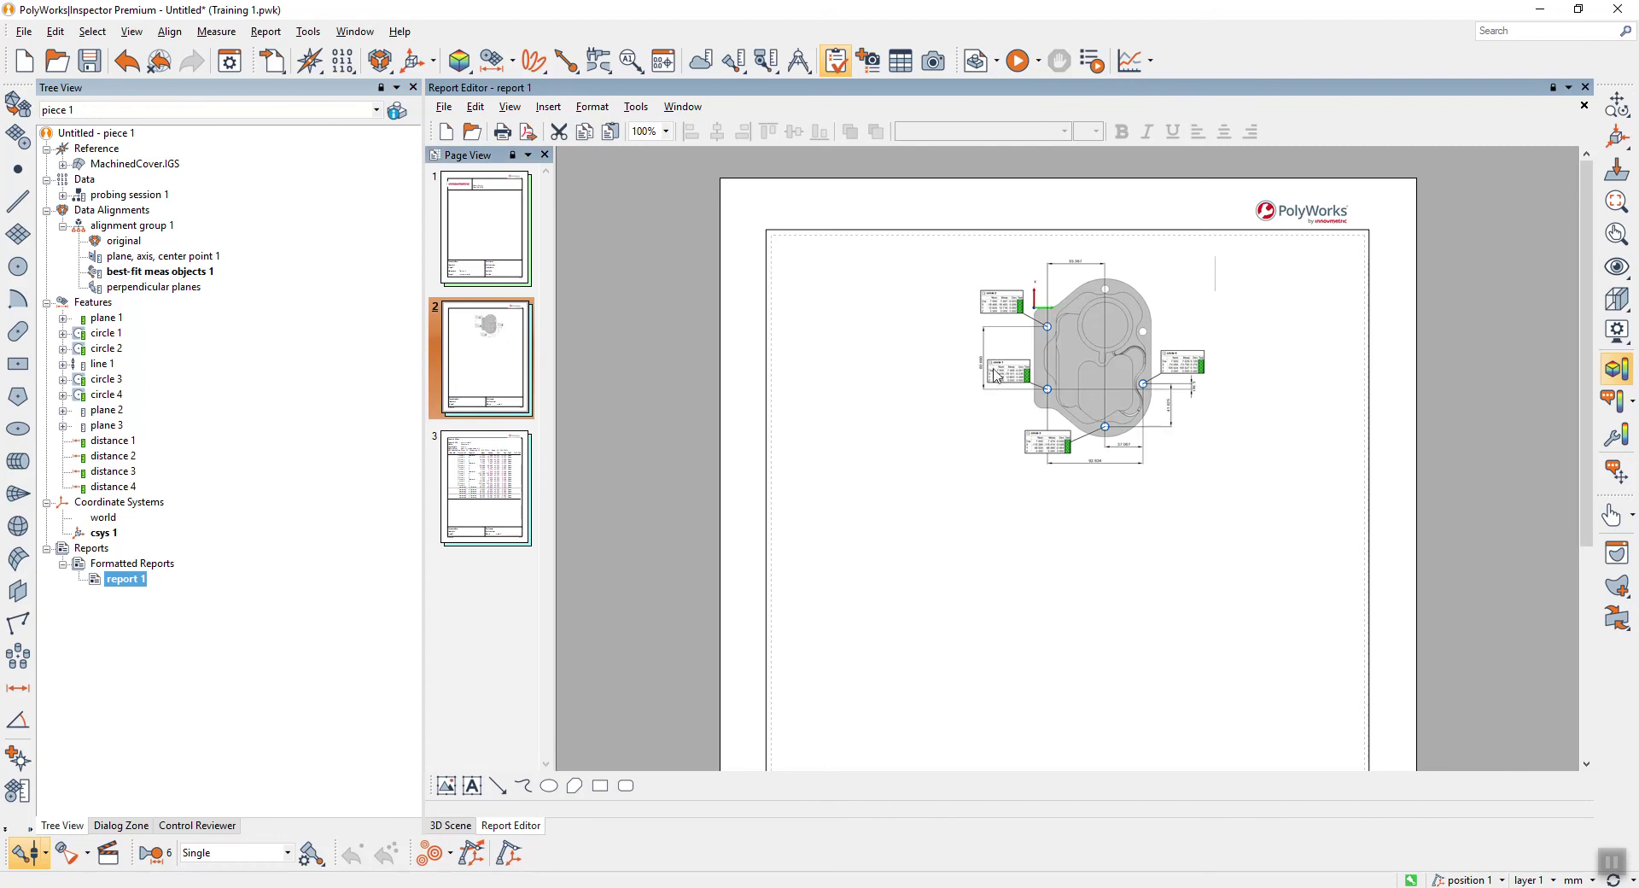
left_click_drag(997, 376, 482, 226)
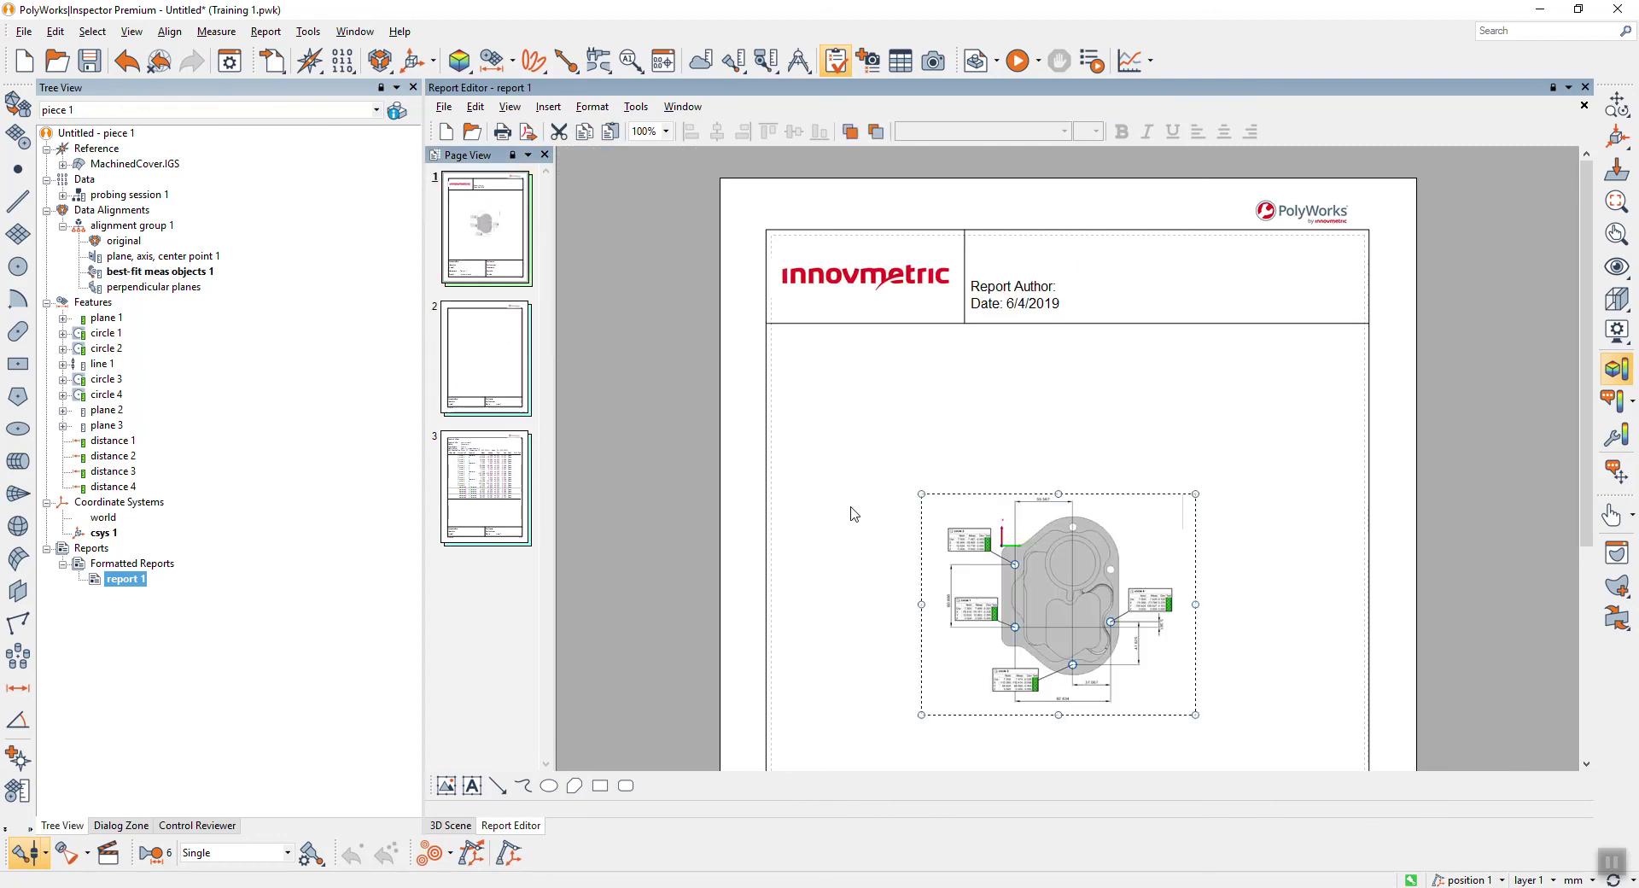
left_click_drag(1195, 493, 1308, 383)
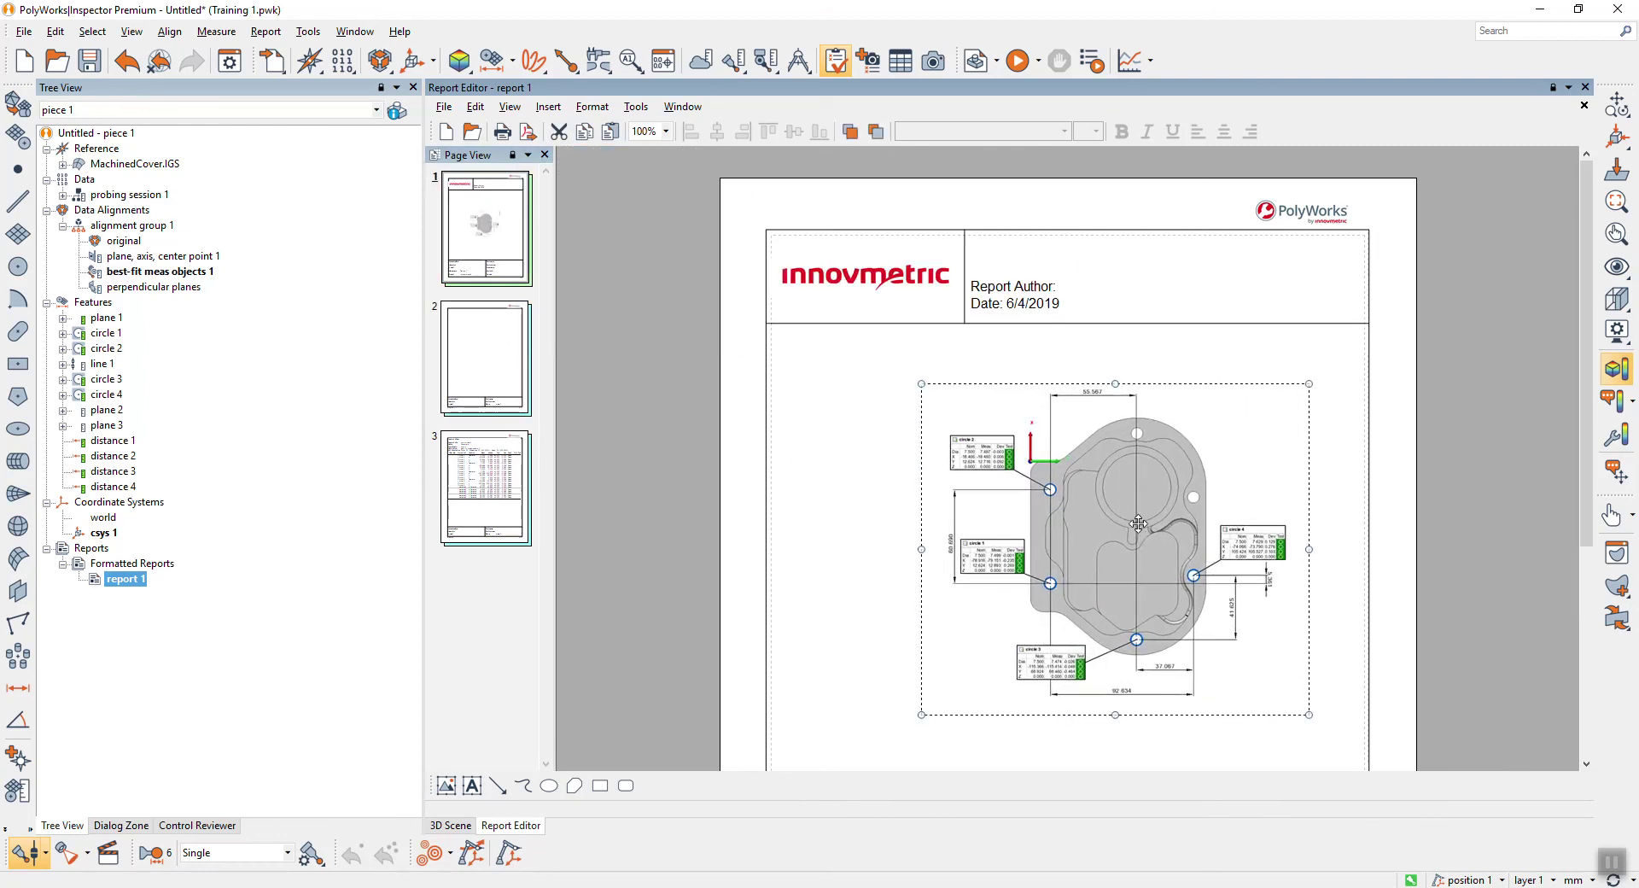
left_click_drag(1138, 523, 1130, 533)
left_click(460, 381)
key("Delete")
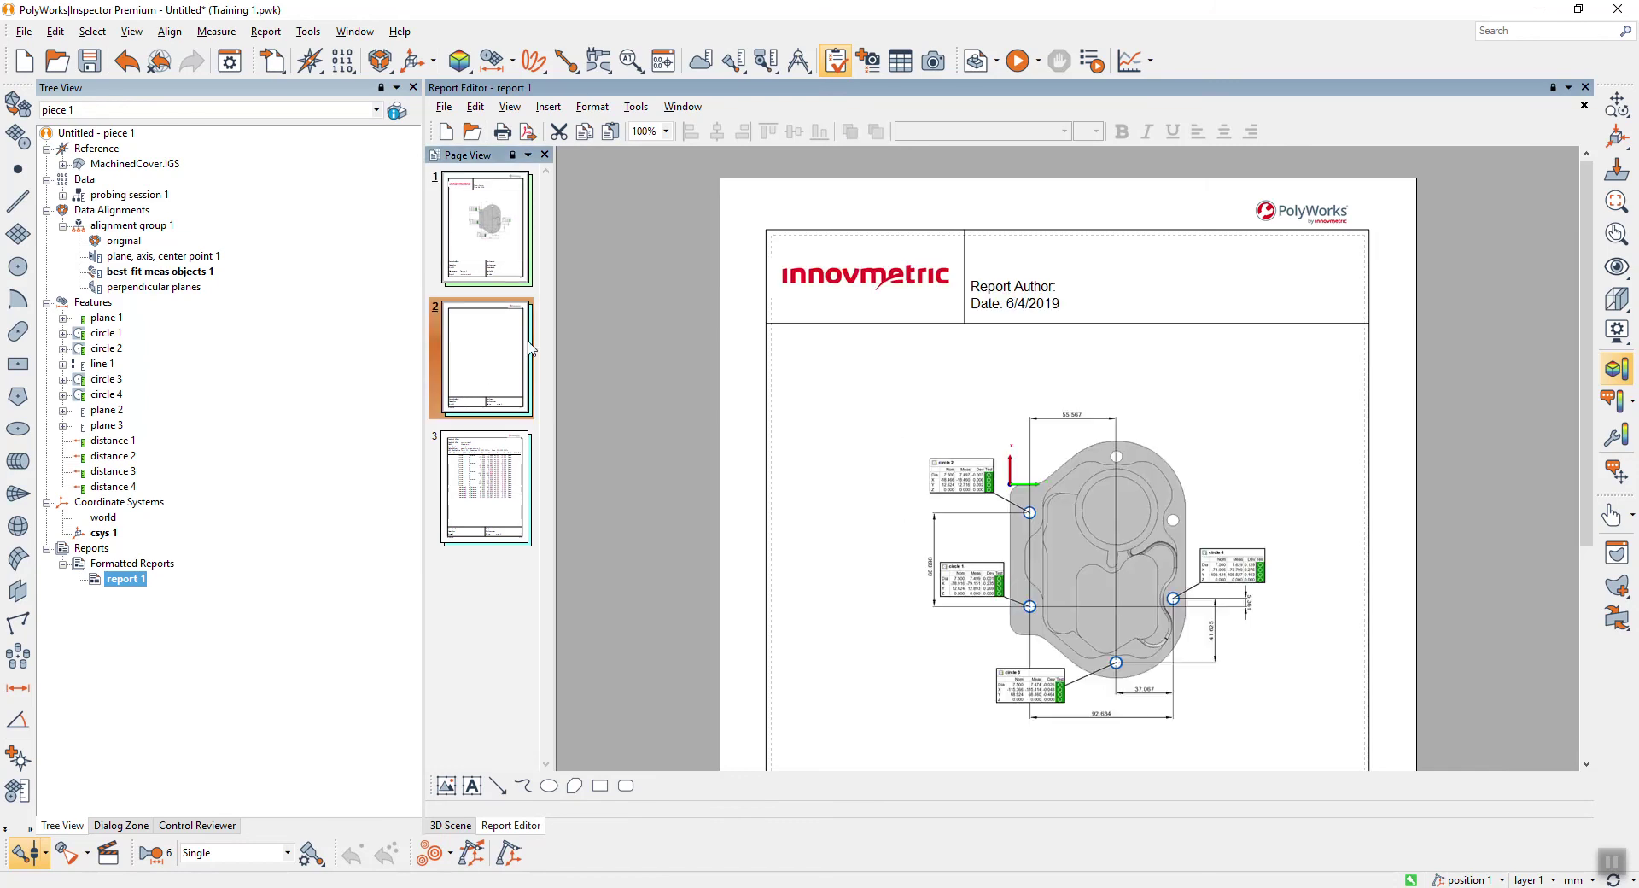
In the 3D scene, hide all features and their annotations
left_click(447, 824)
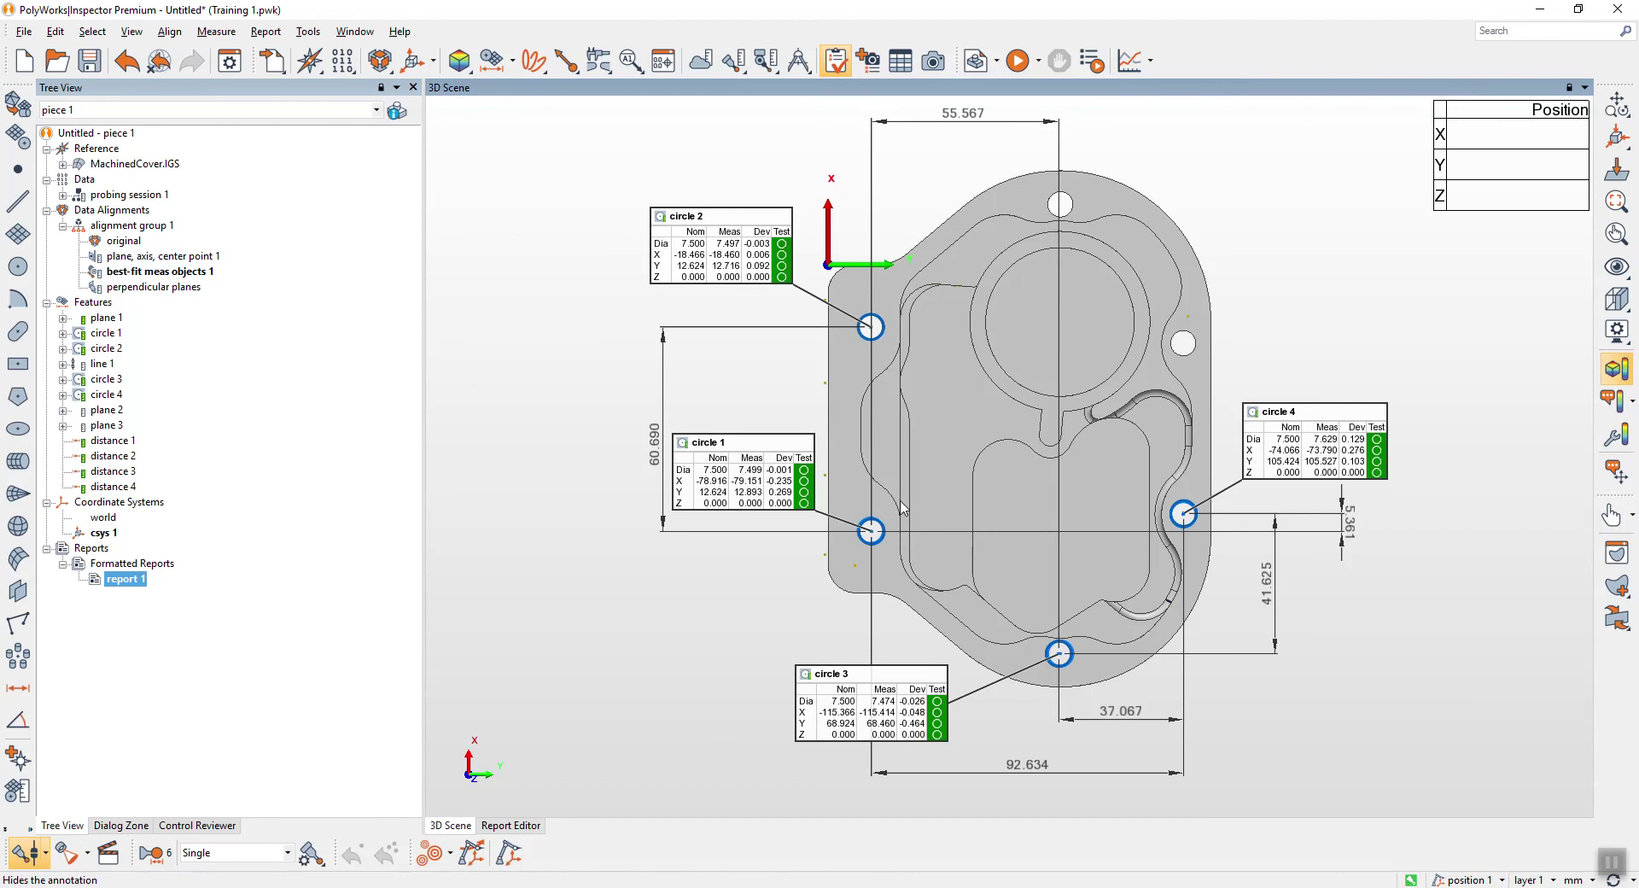
middle_click(88, 304)
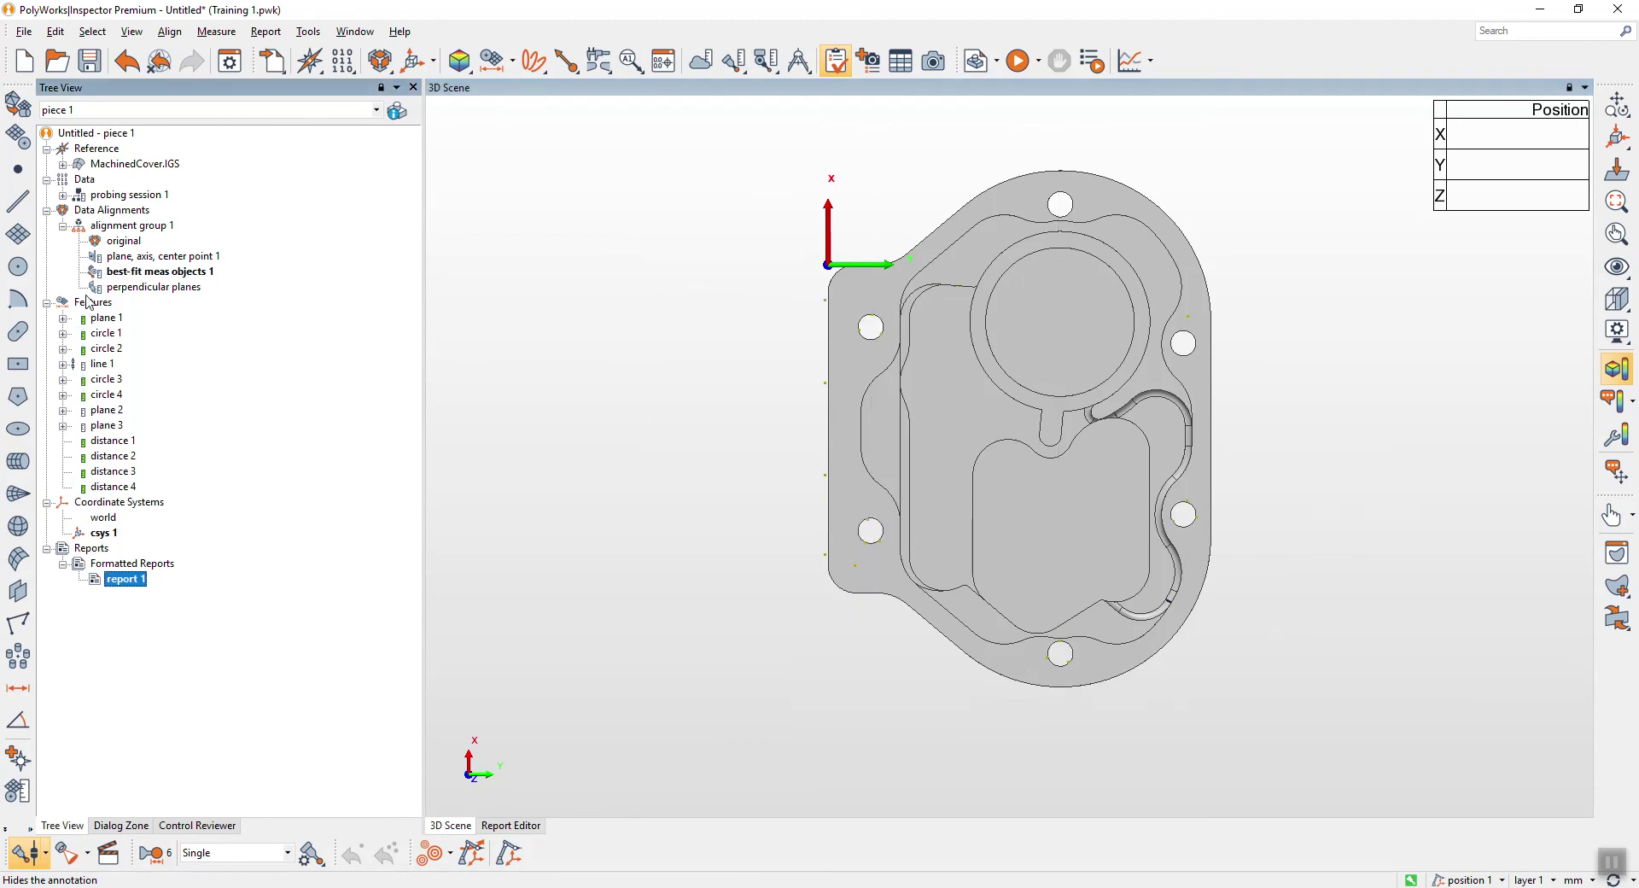
left_click_drag(1121, 533, 1057, 407)
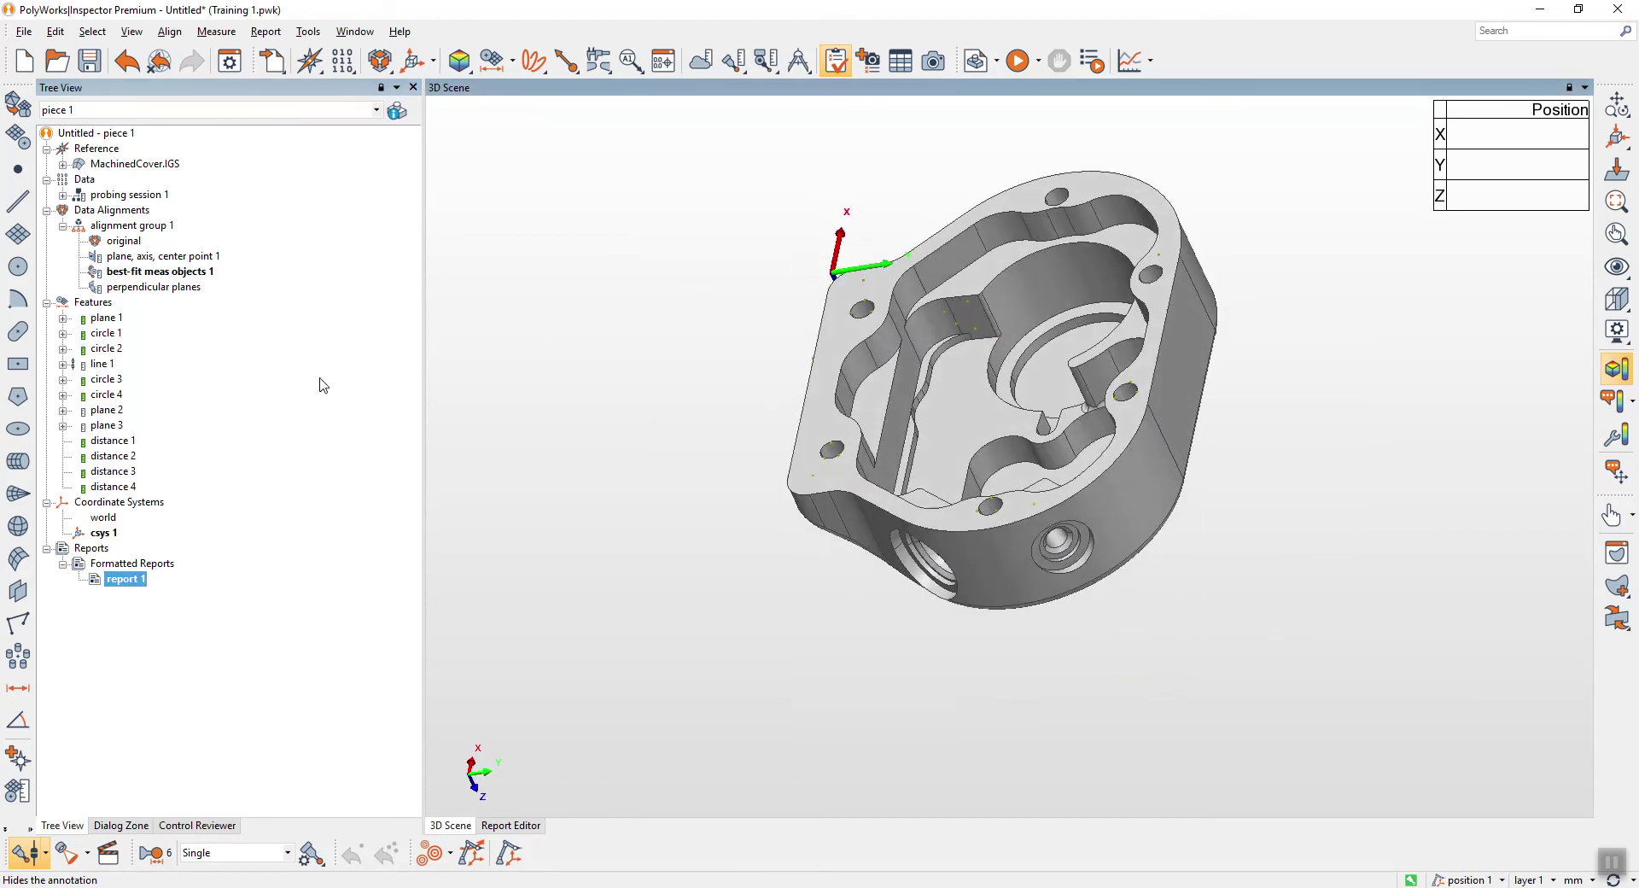
Show plane 2 and plane 1 again and align the part to a side view
middle_click(103, 413)
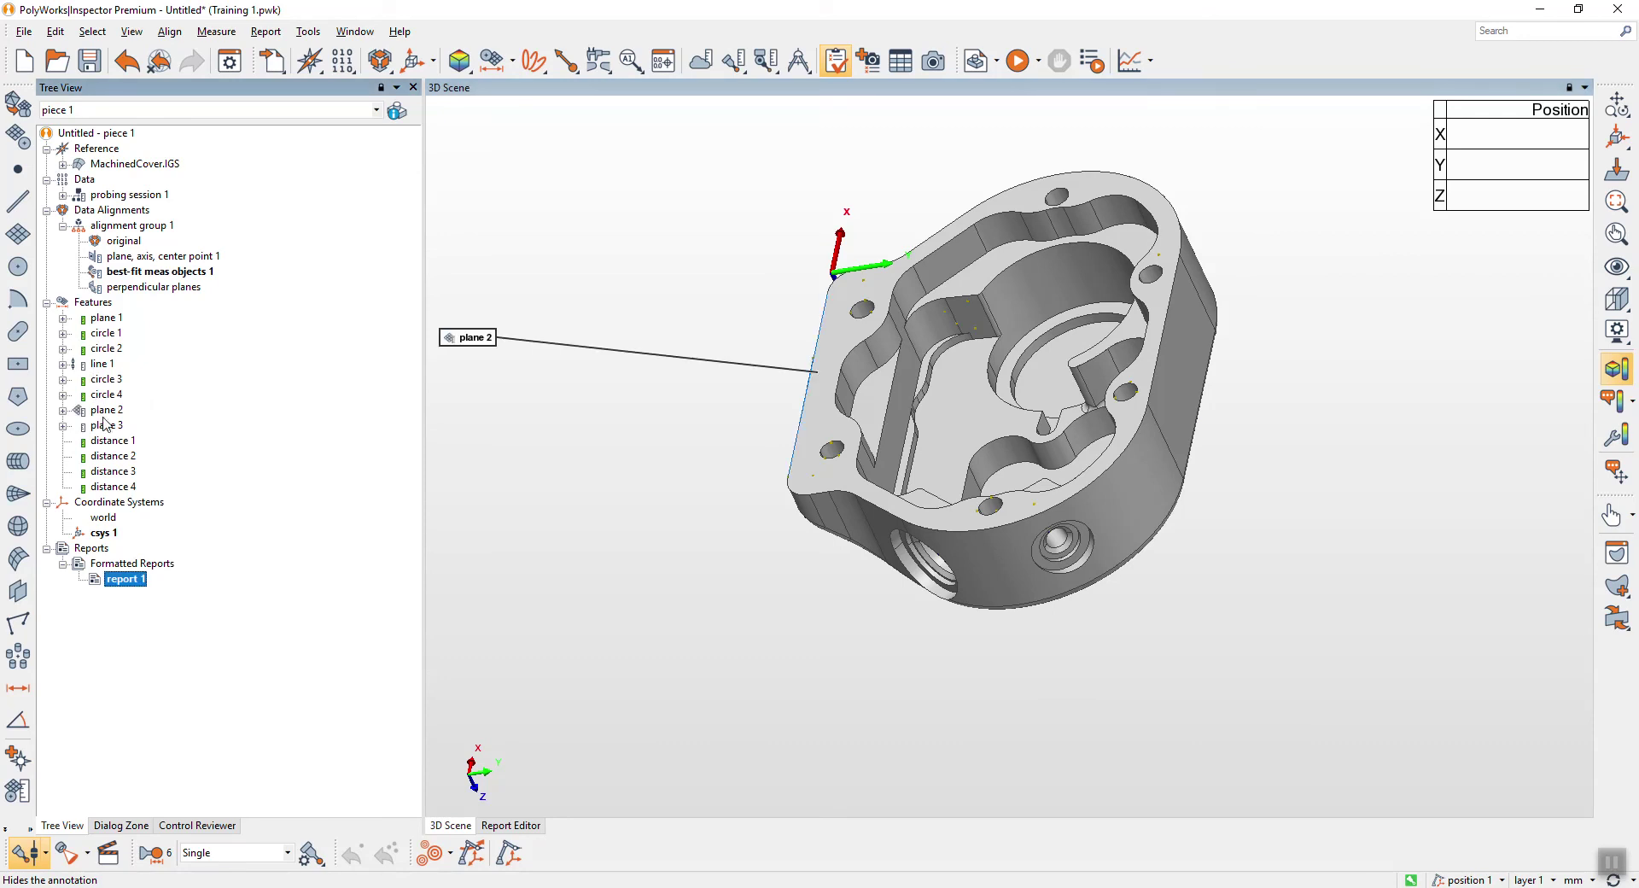
middle_click(99, 321)
left_click_drag(871, 512, 888, 395)
left_click(464, 768)
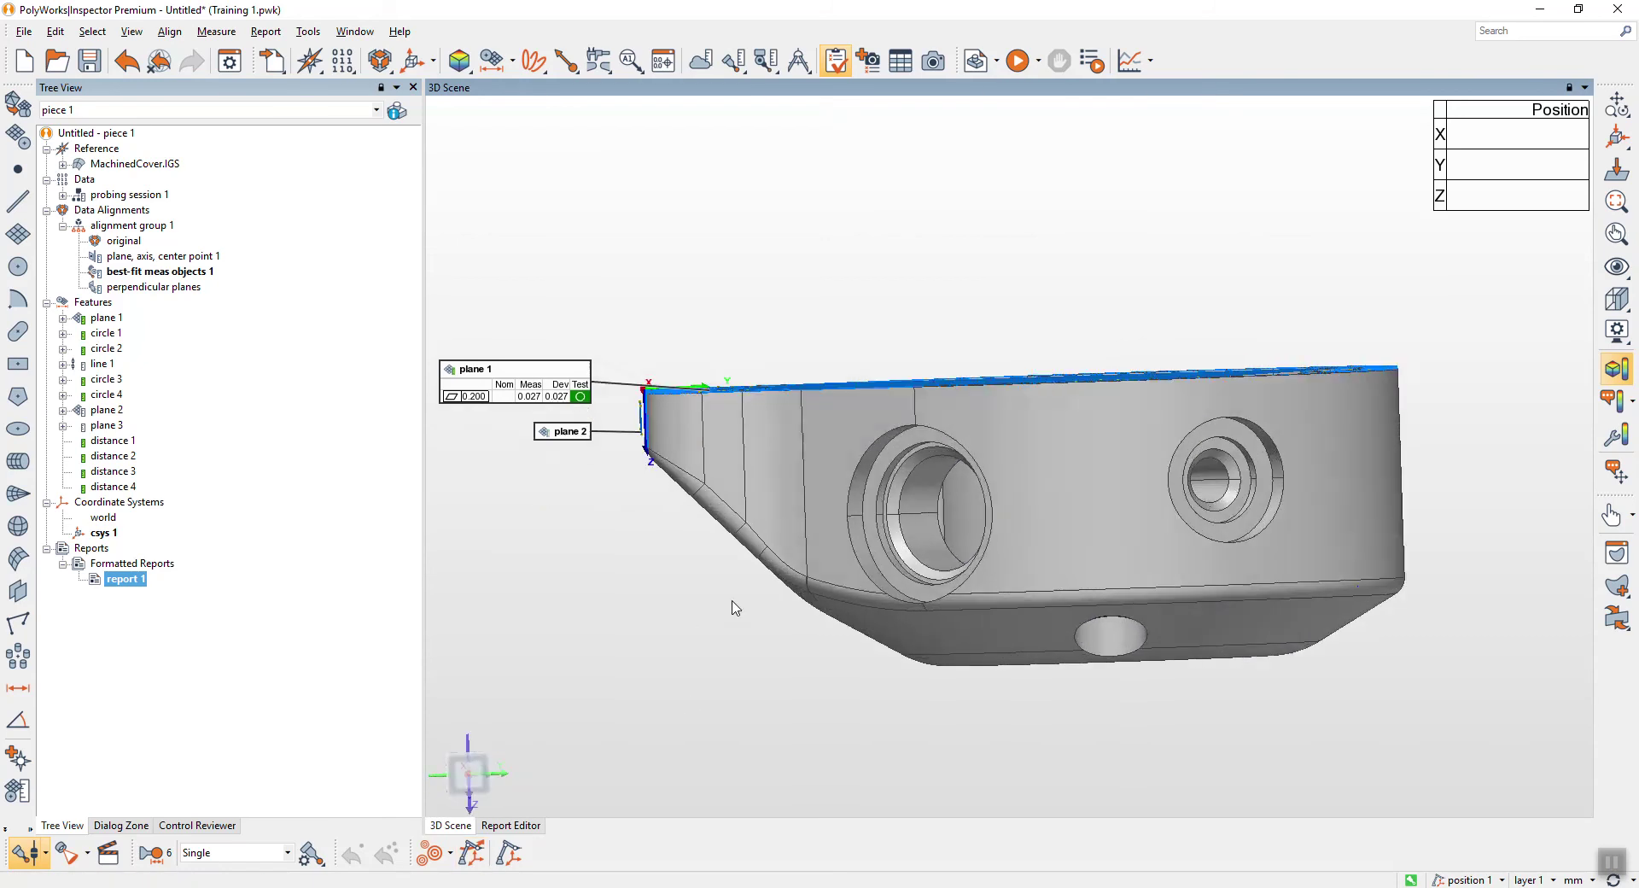
scroll(804, 446, "up", 4)
middle_click_drag(845, 483, 728, 488)
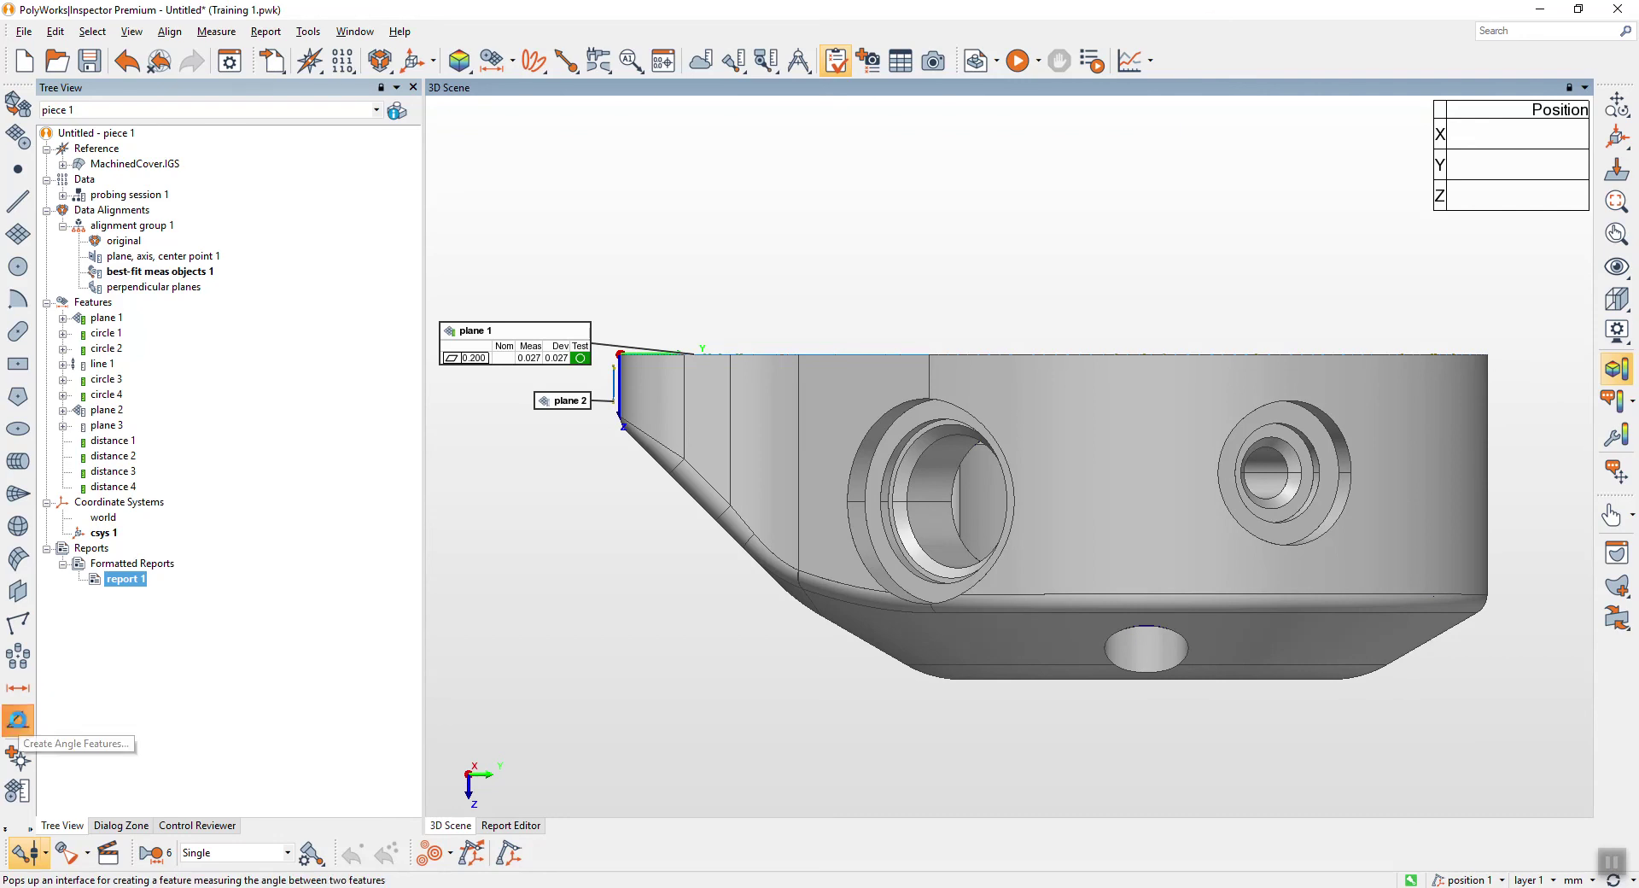
Create angle 1 (90.068°) with plane 1 as reference and plane 2 as the feature
left_click(17, 722)
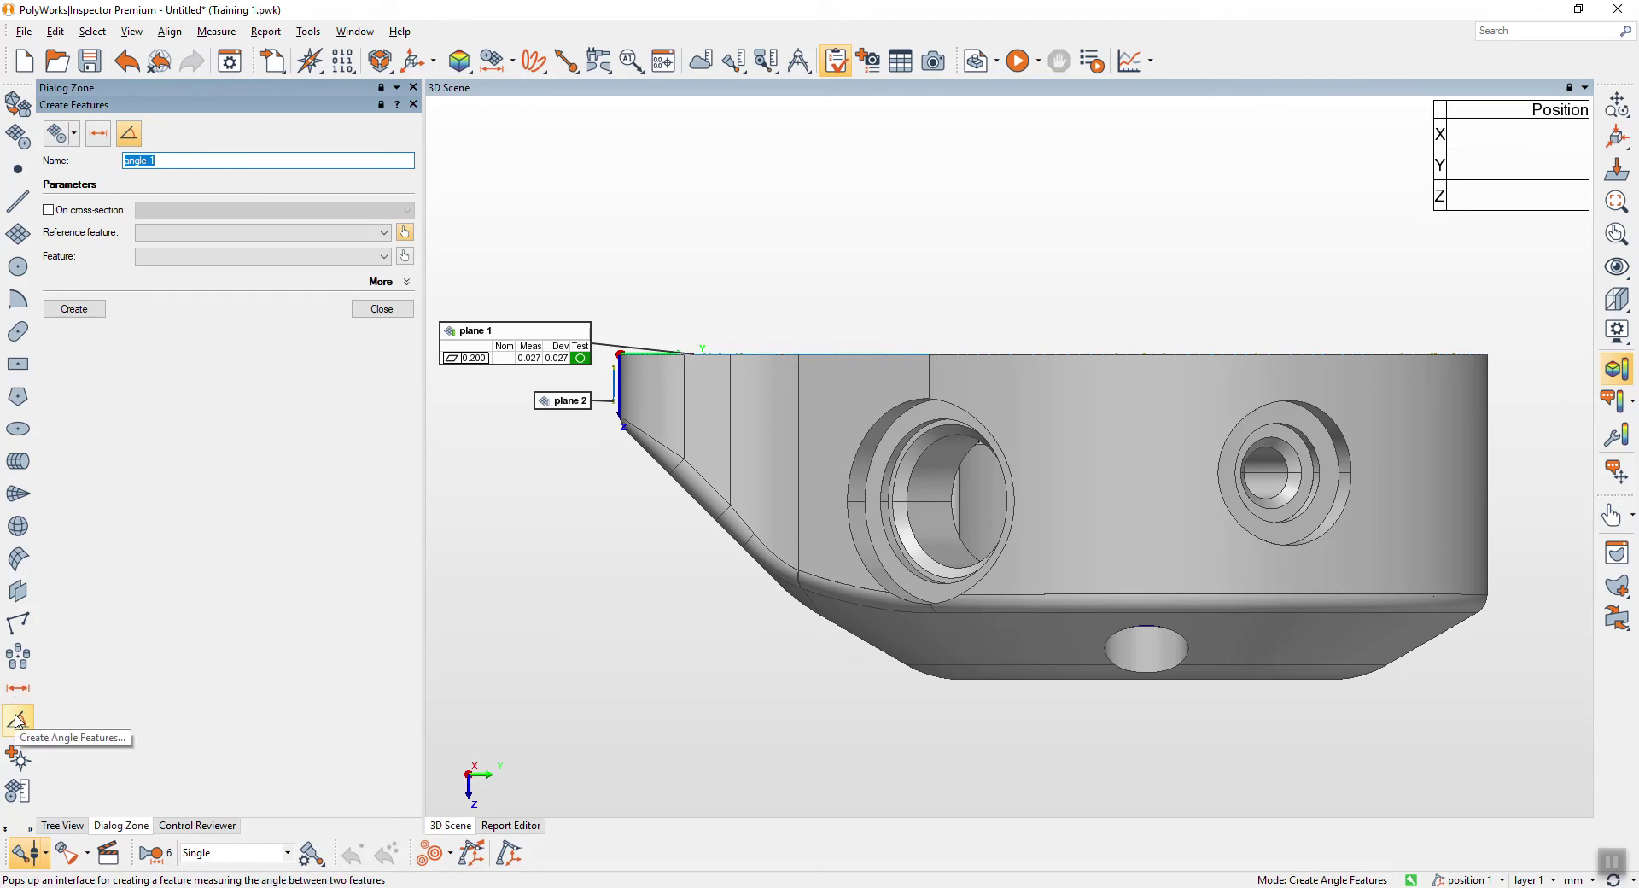
left_click(561, 349)
left_click(561, 401)
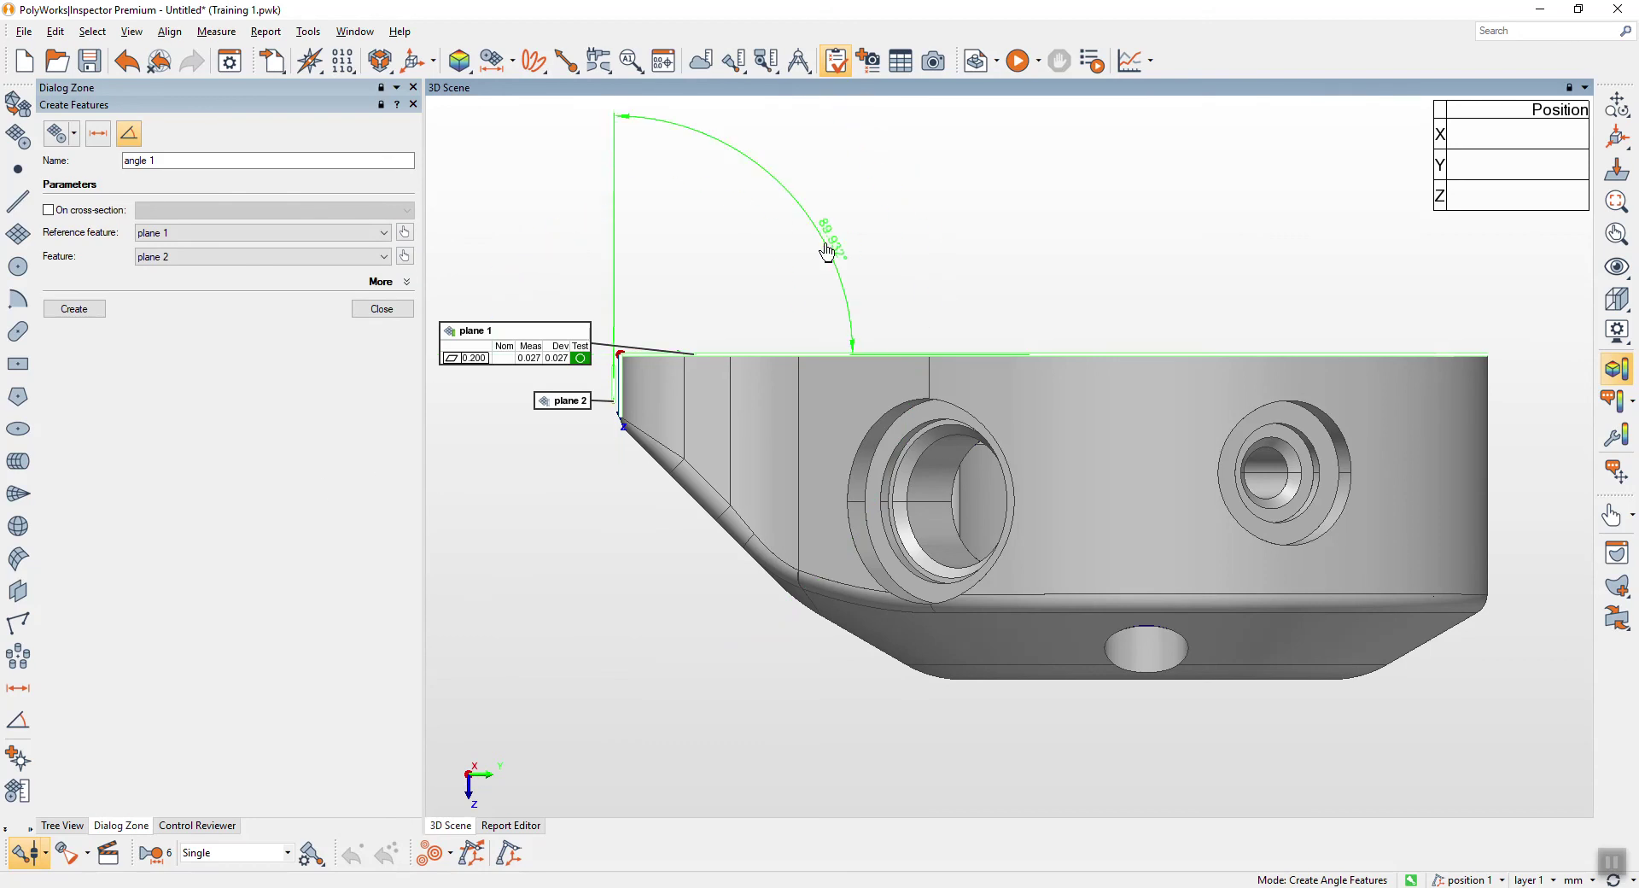
left_click(771, 520)
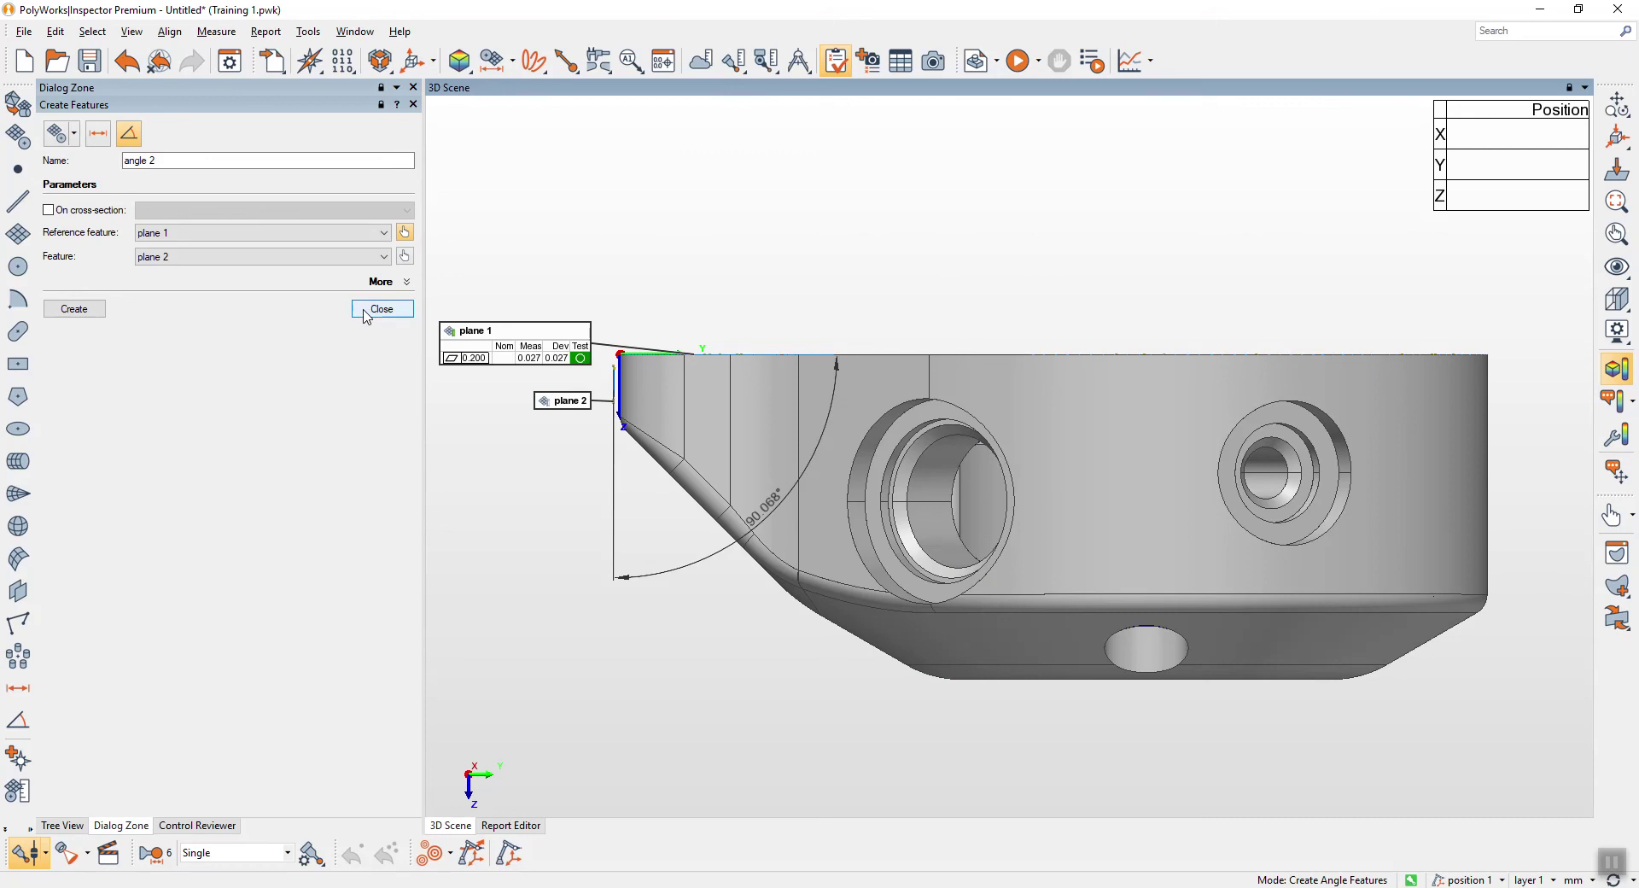
left_click(381, 308)
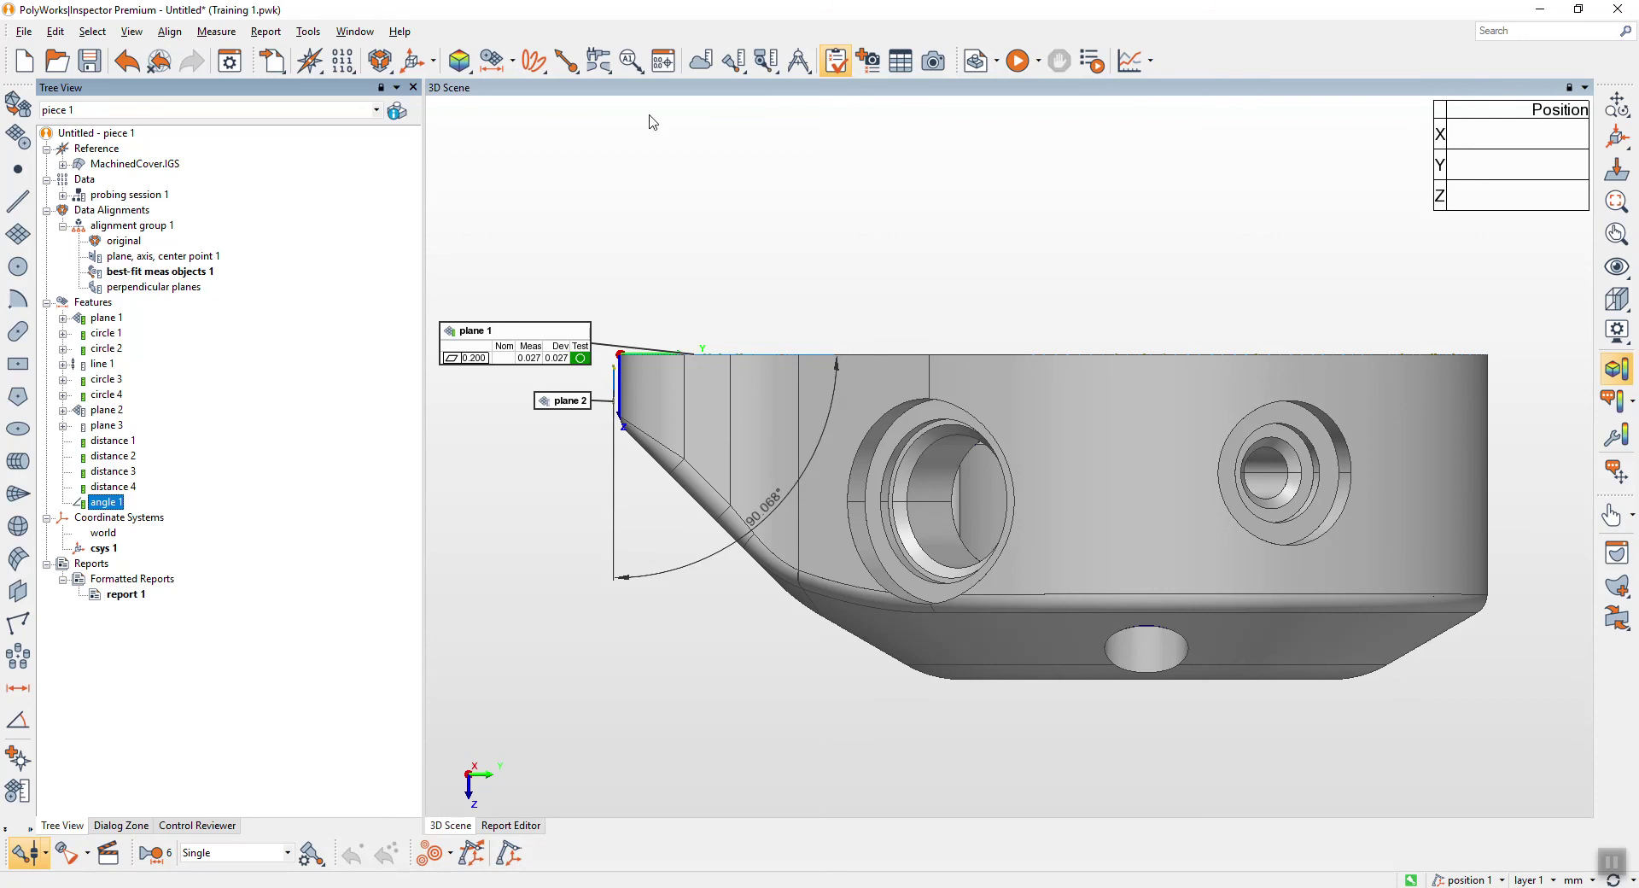
Enable only the 3D Angle 1 control on angle 1, leaving 3D Angle 2 and 3 unchecked
left_click(665, 61)
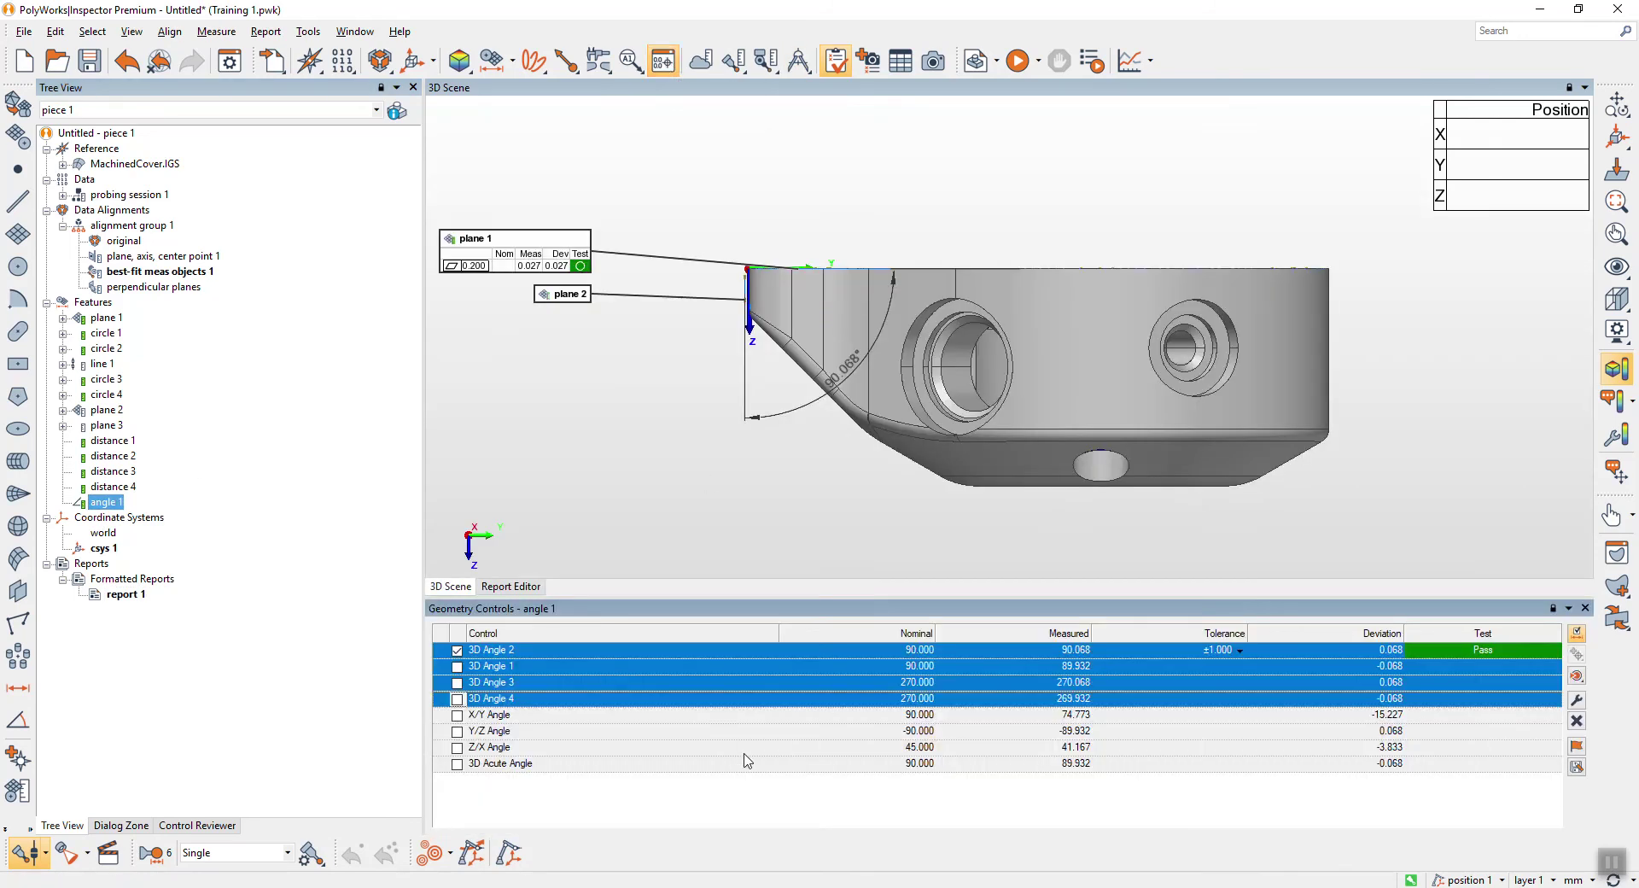
left_click(465, 685)
left_click(460, 669)
left_click(458, 666)
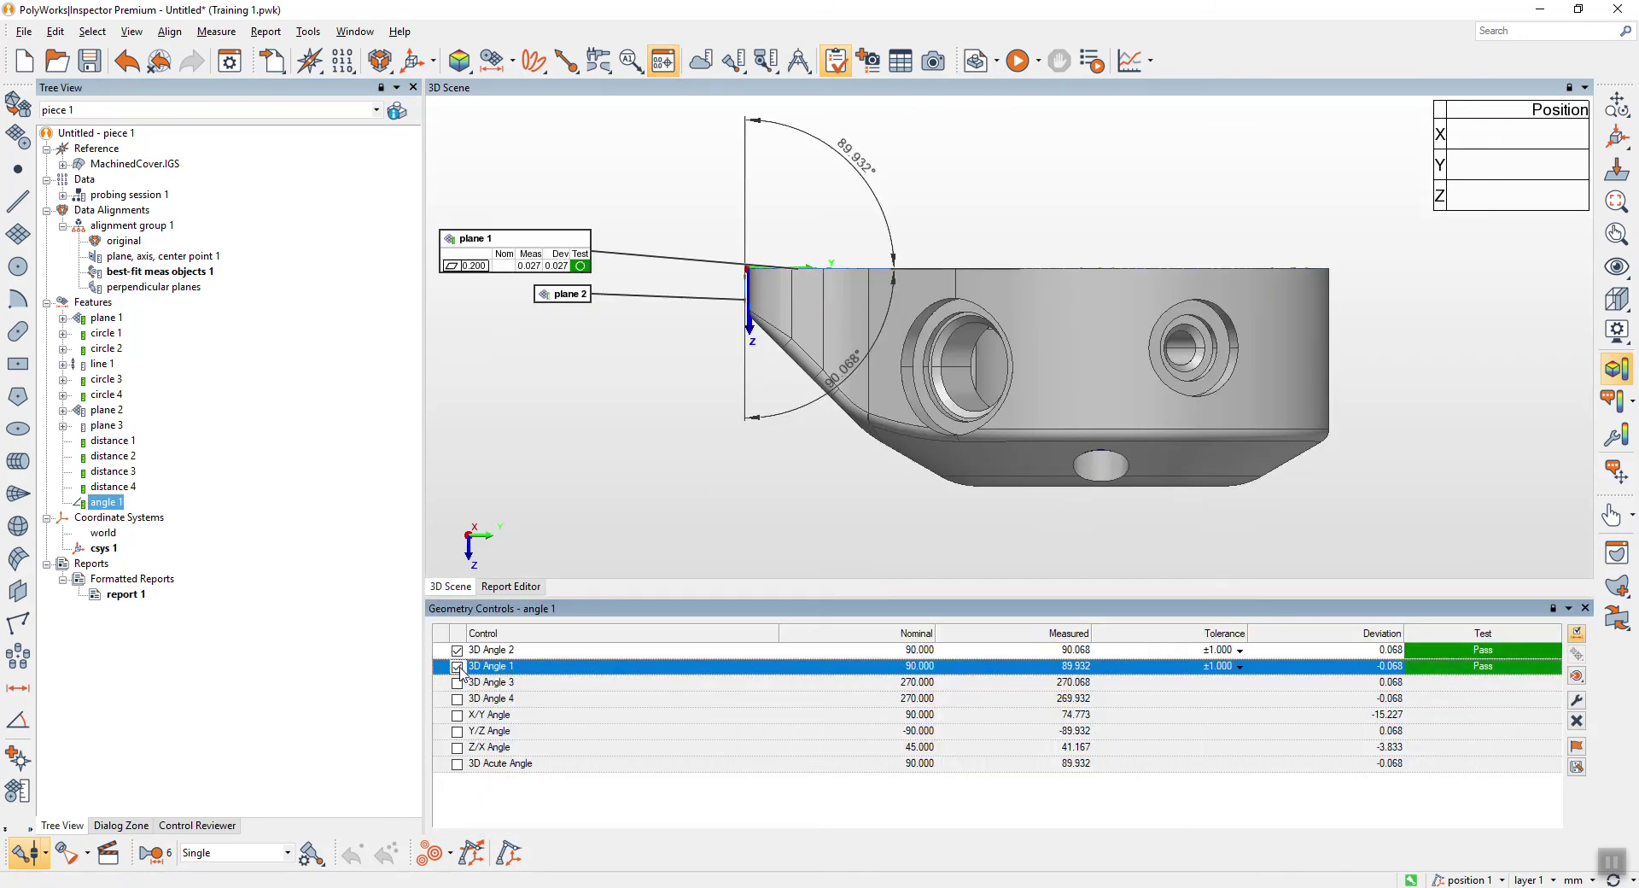
left_click(456, 650)
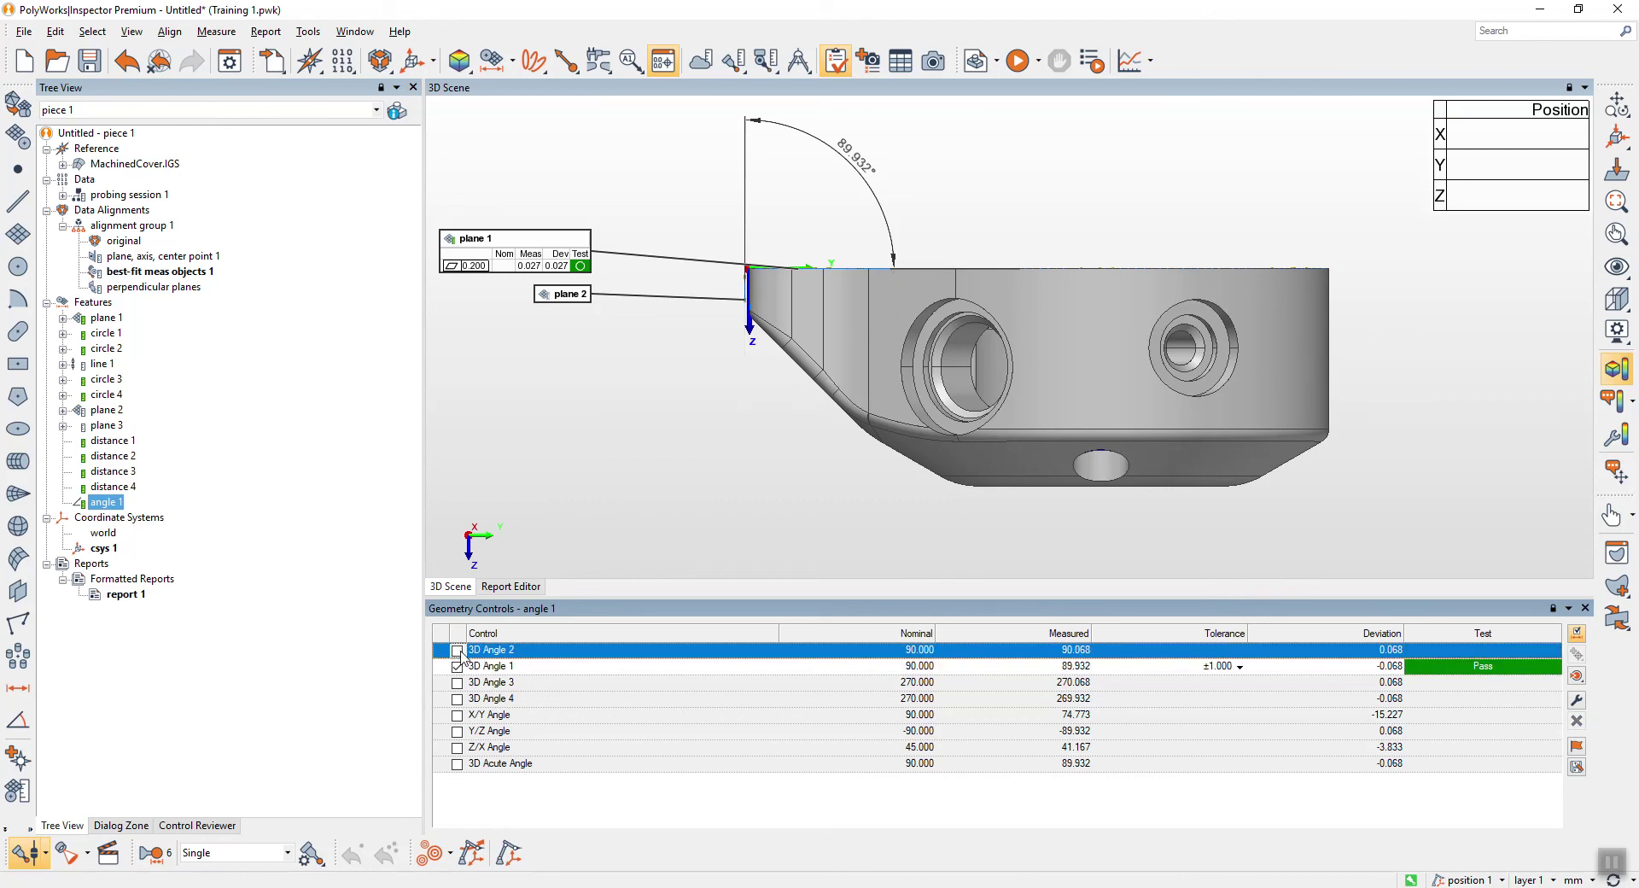
left_click(457, 650)
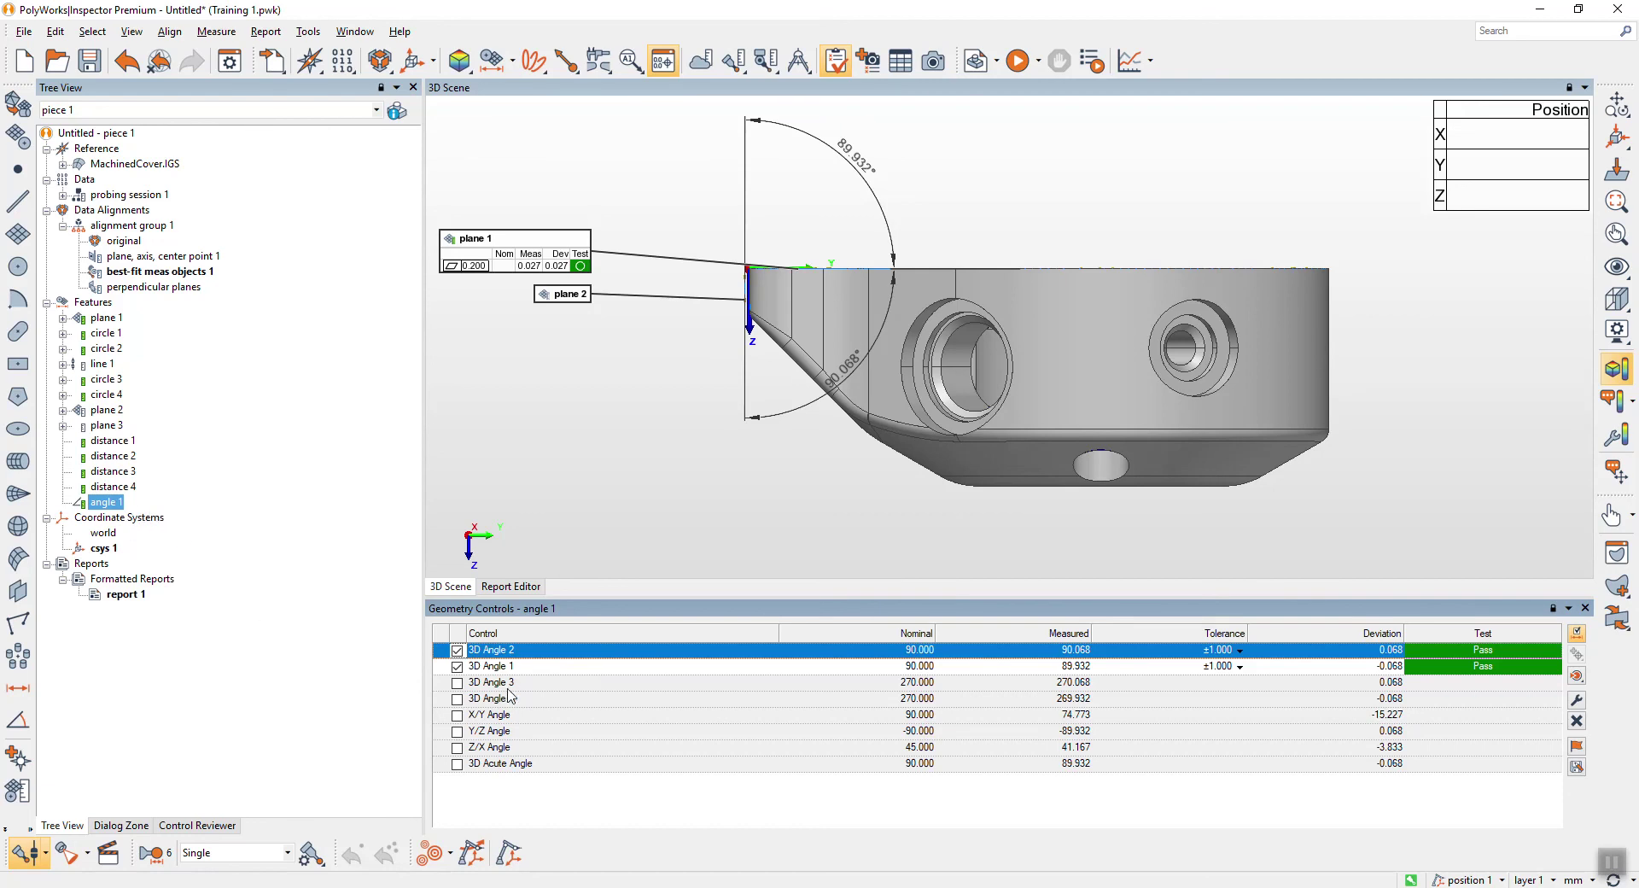
left_click(458, 683)
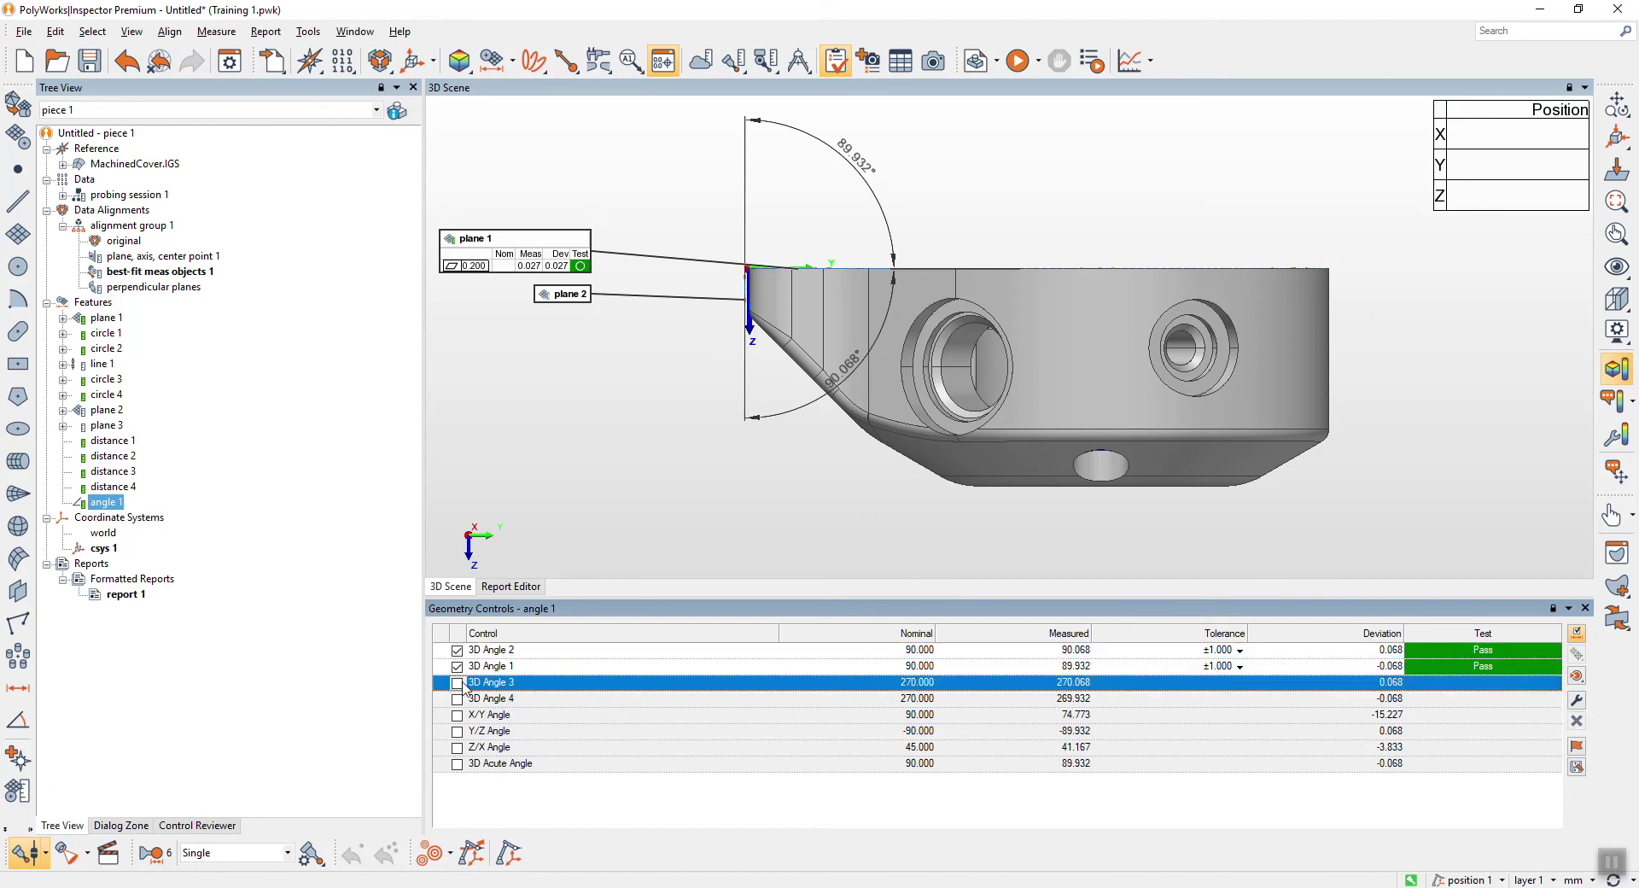
left_click(457, 682)
left_click(457, 650)
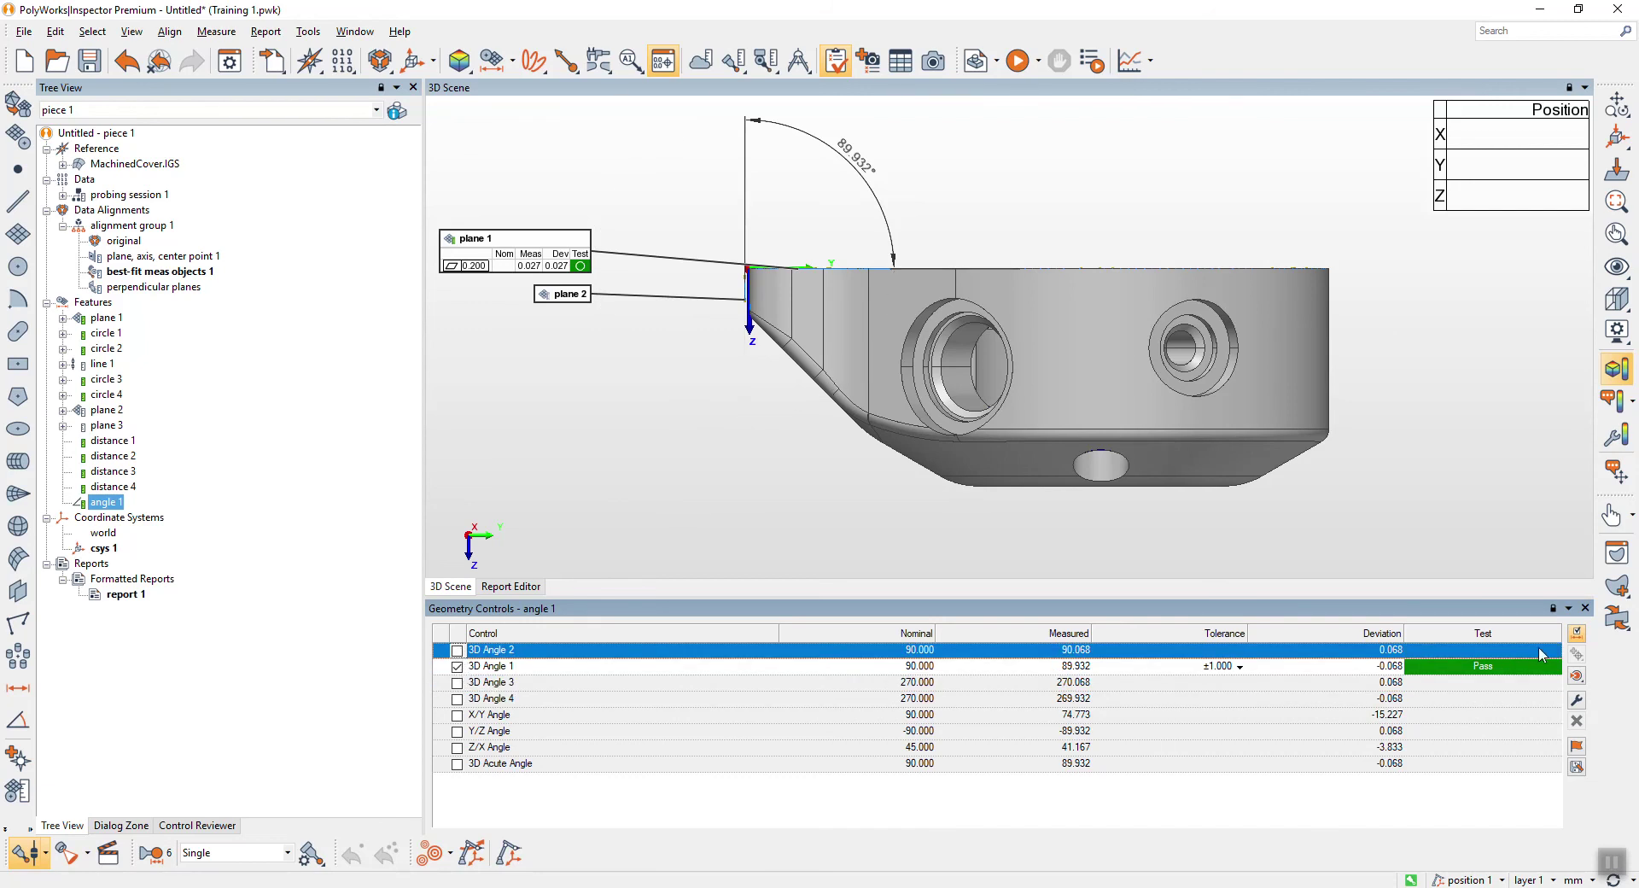
left_click(1585, 608)
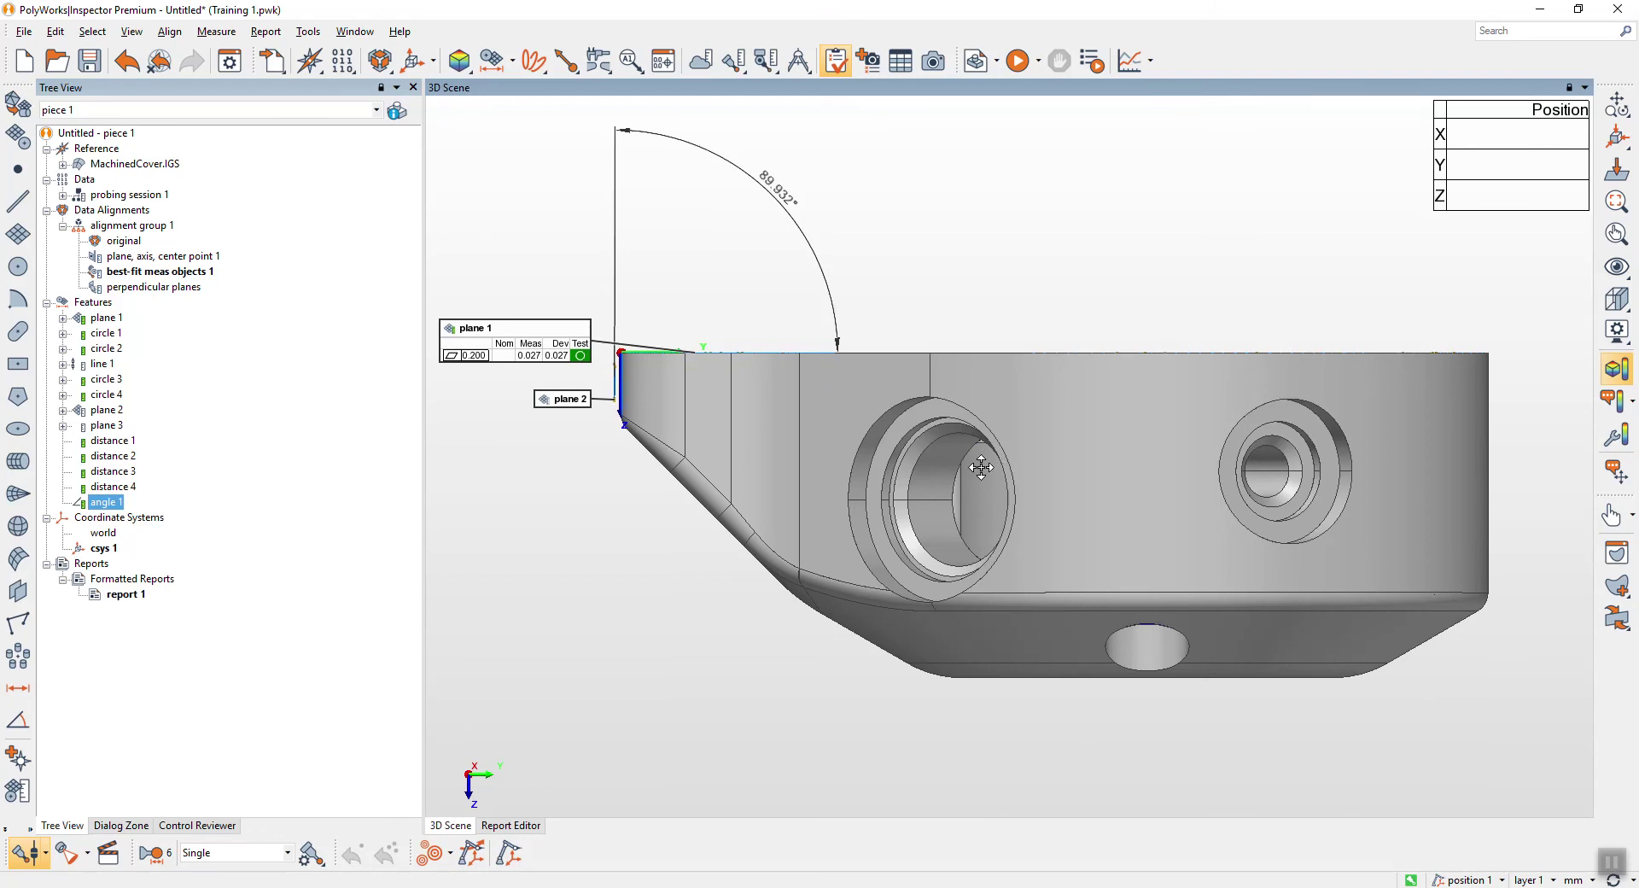
mouse_move(783, 214)
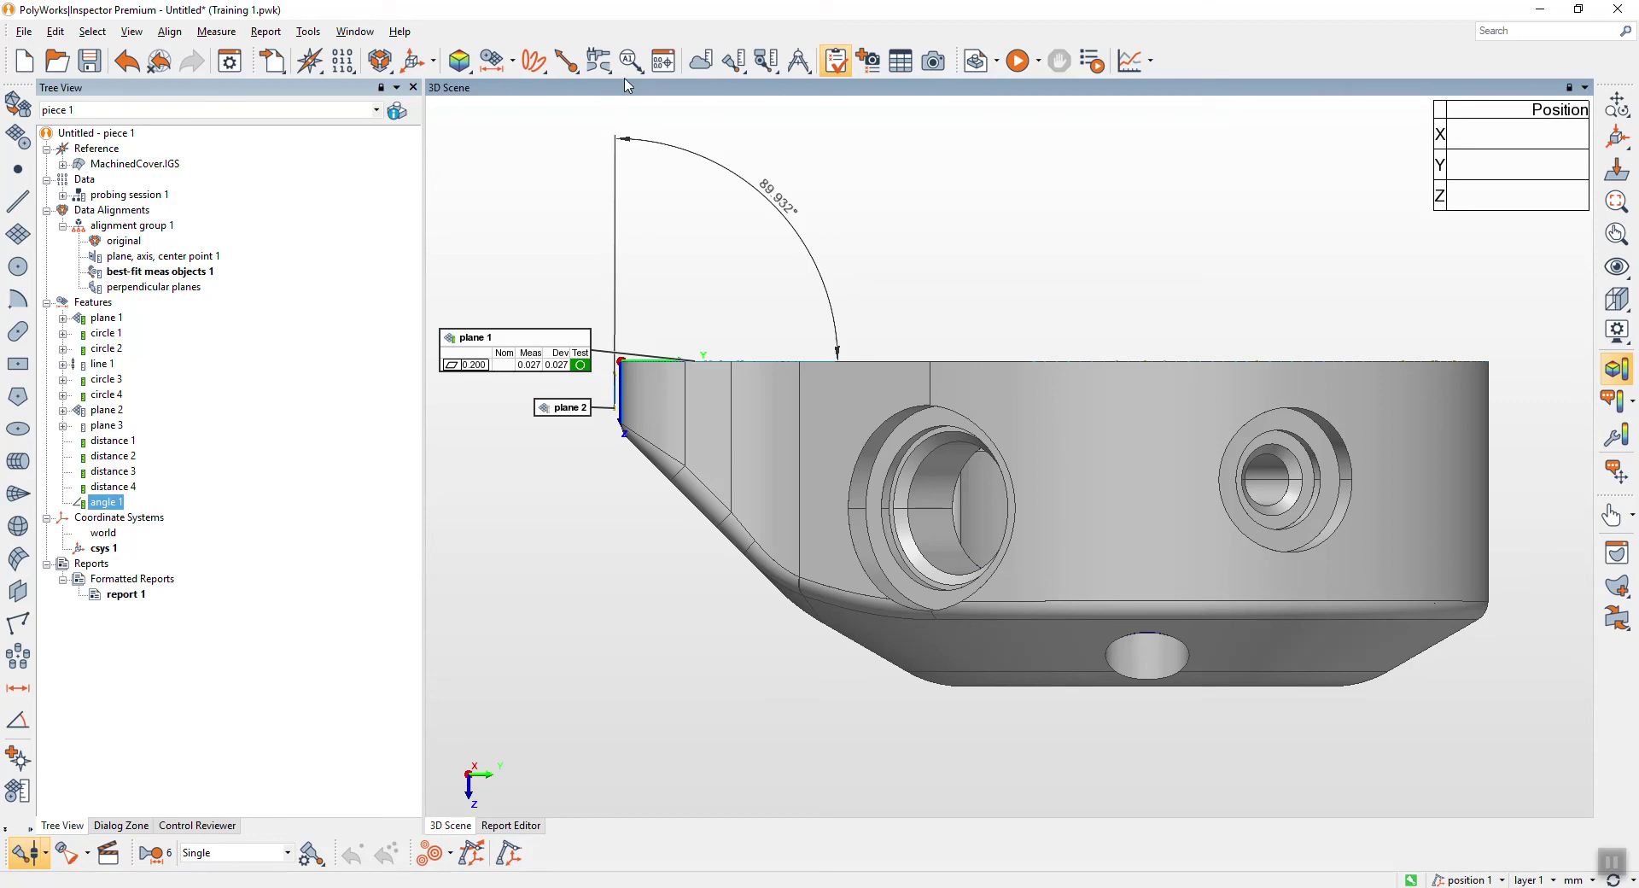
mouse_move(538, 346)
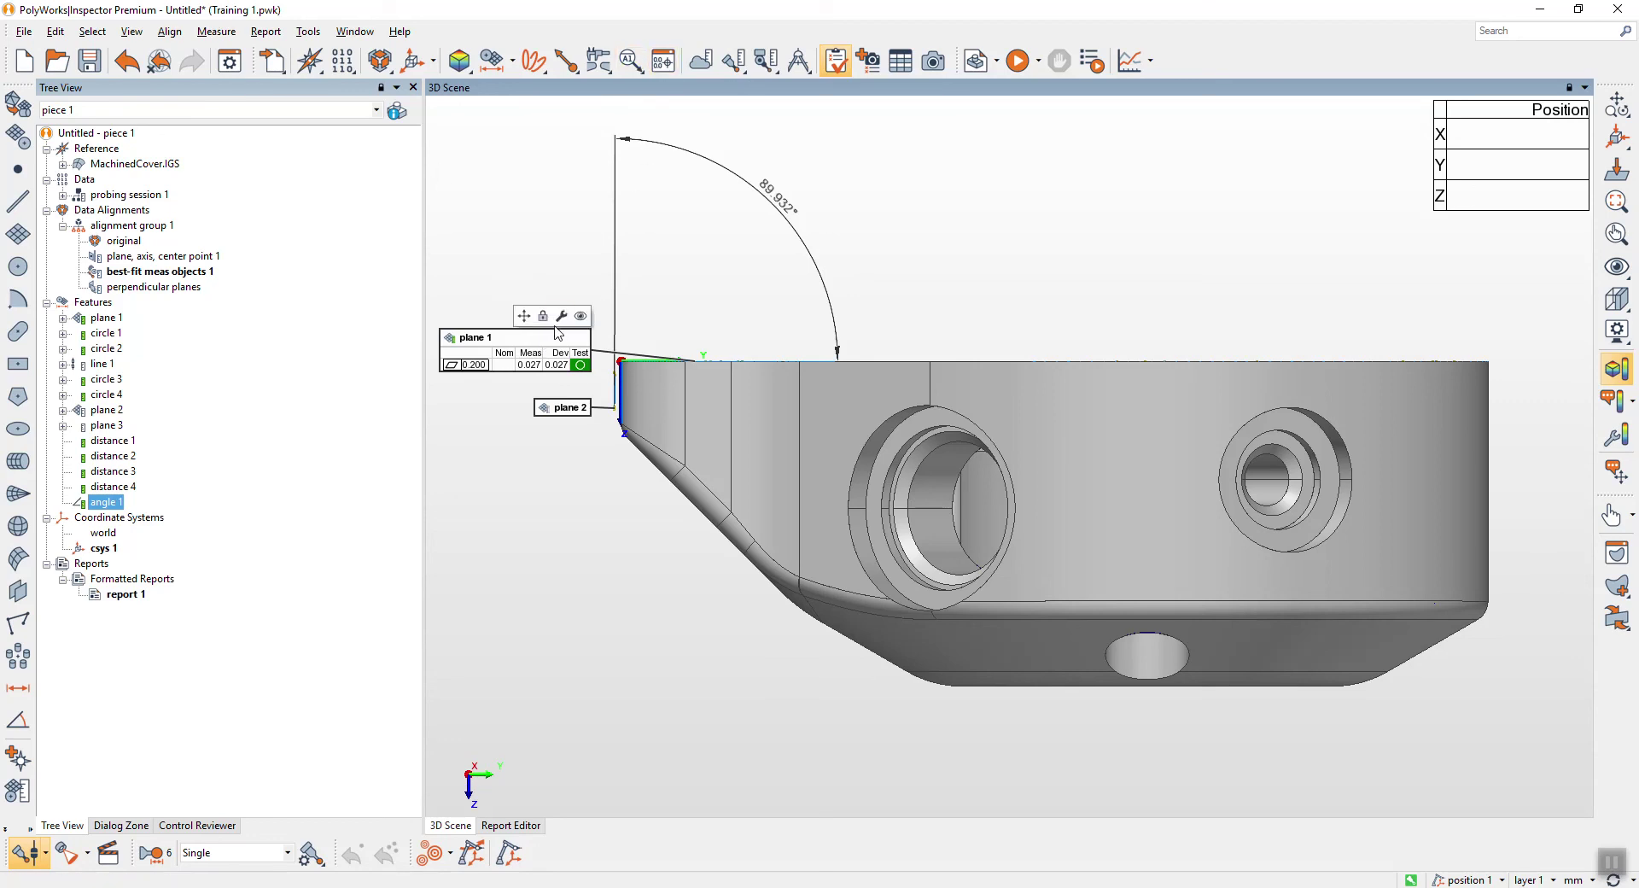
Set annotation decimal digits to 6 in plane 1's annotation formatting options
left_click(562, 316)
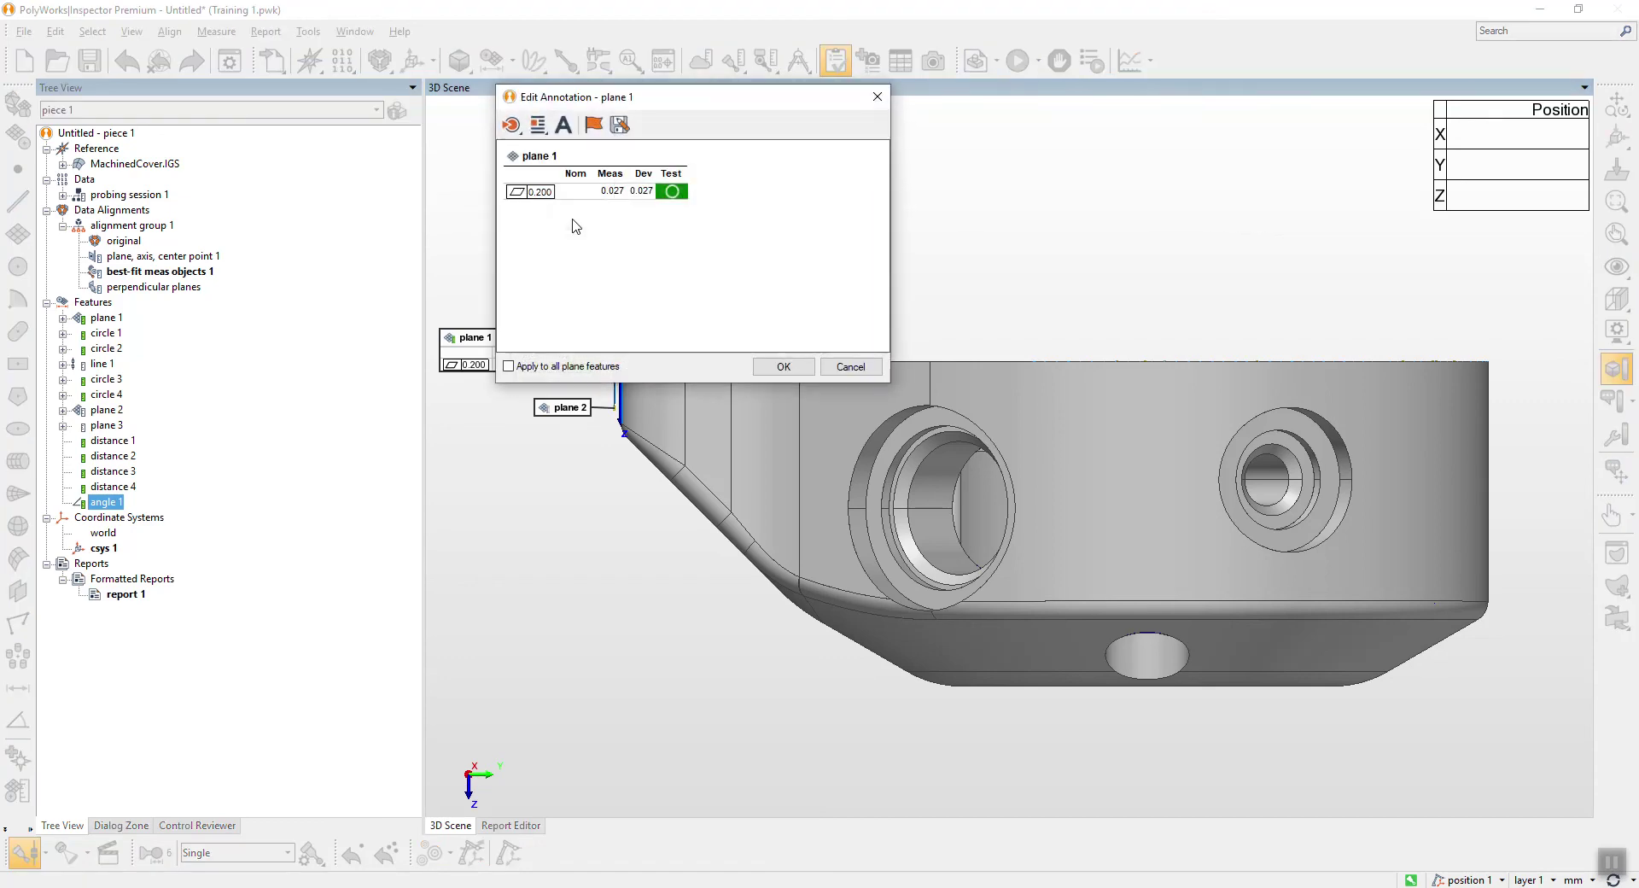
left_click(562, 126)
left_click(563, 126)
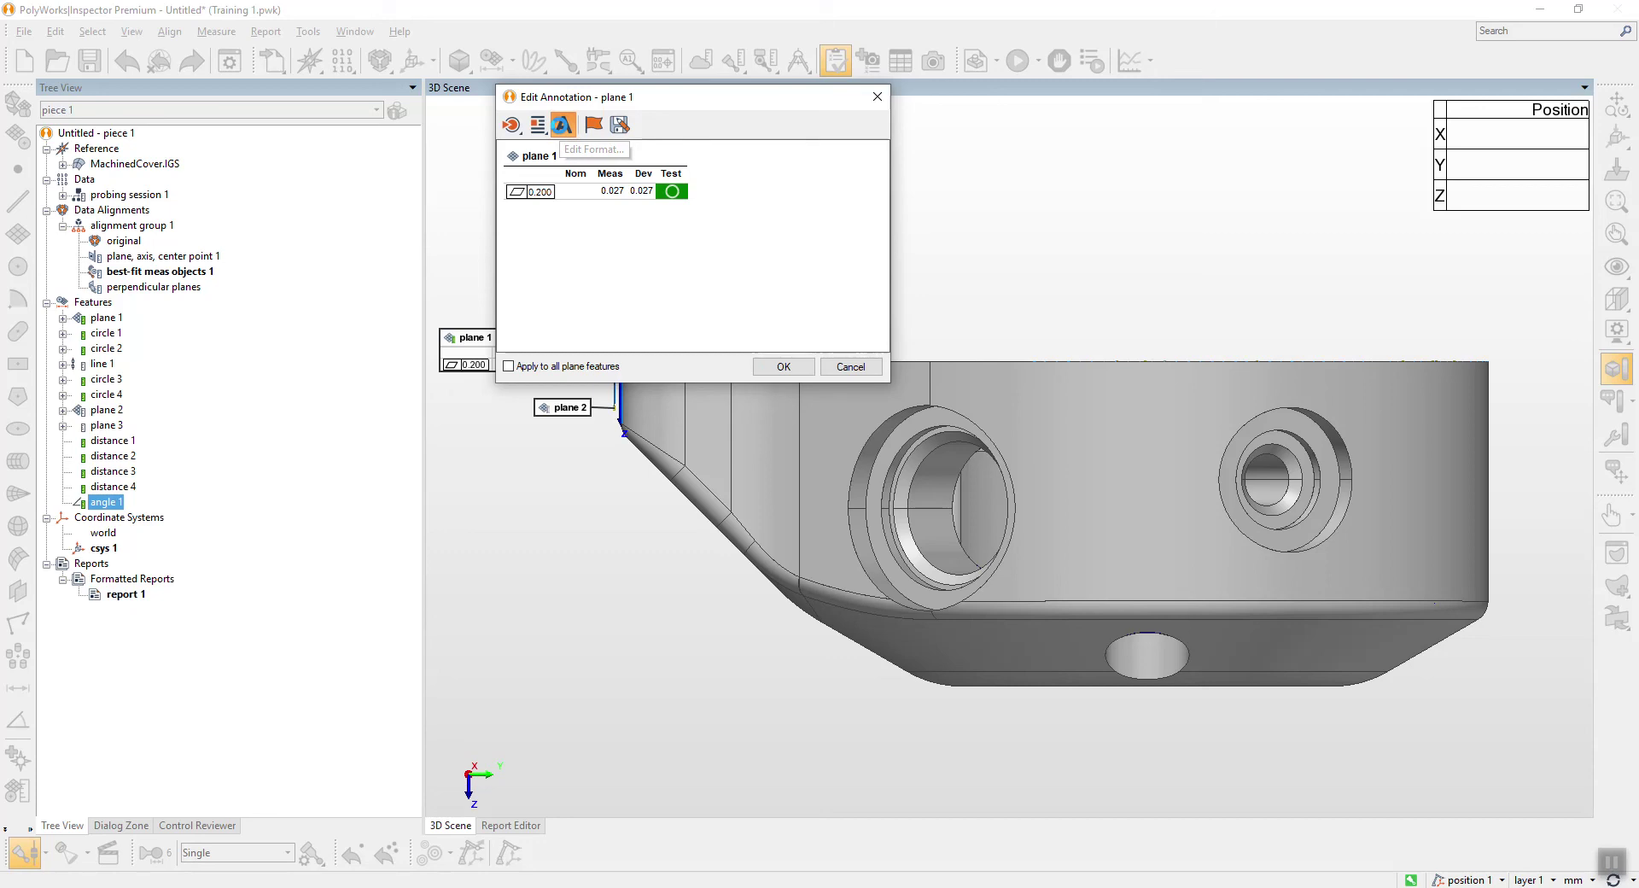
double_click(418, 188)
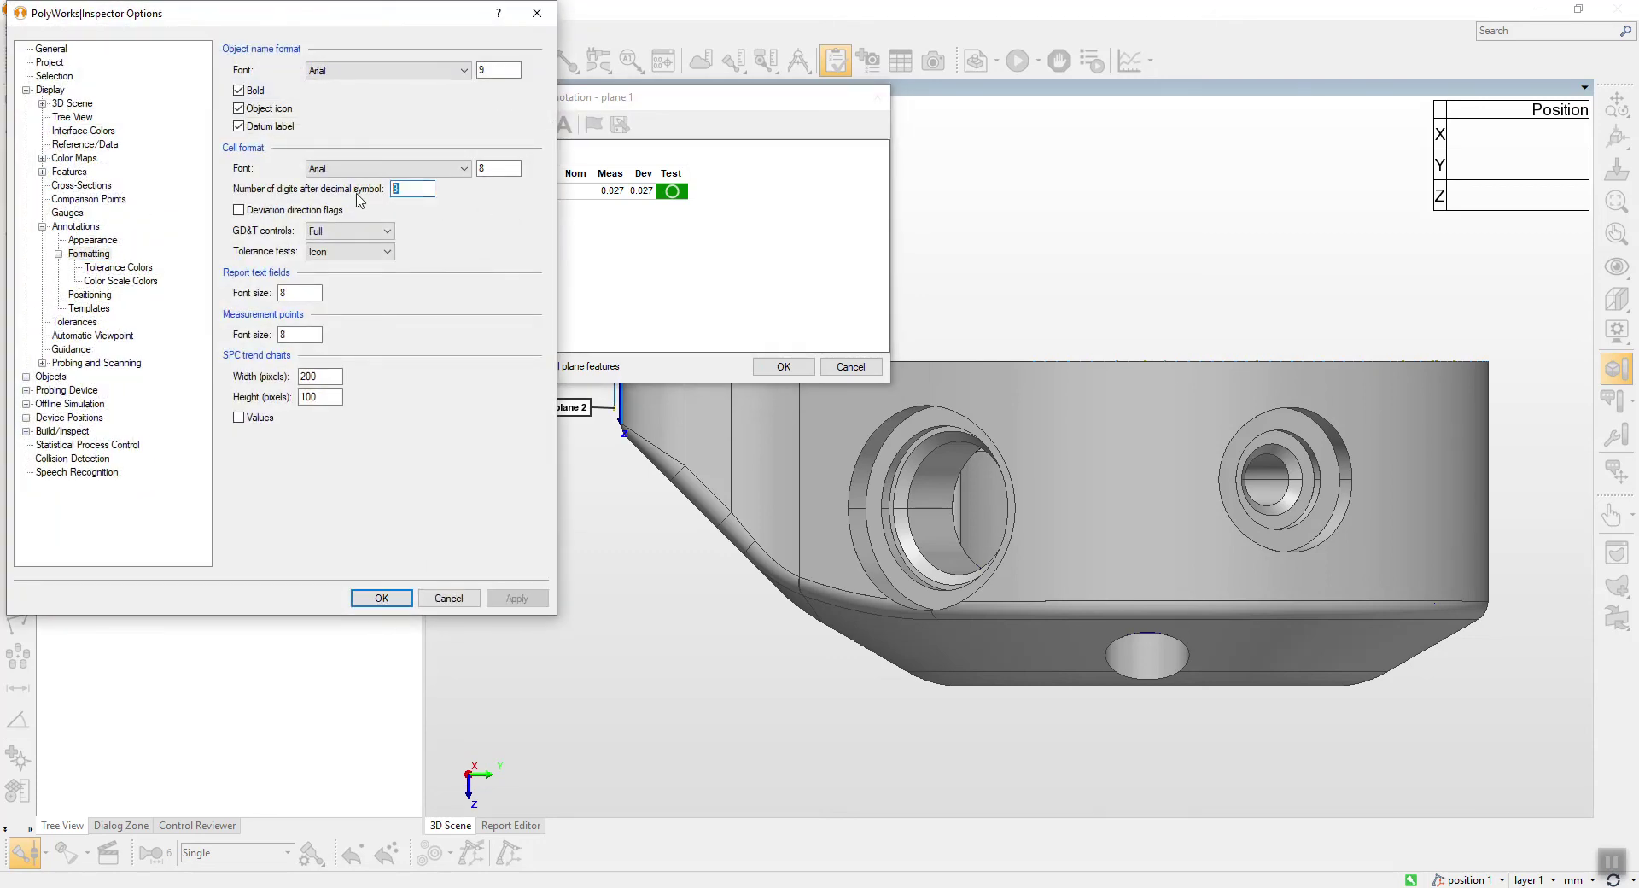
type("6")
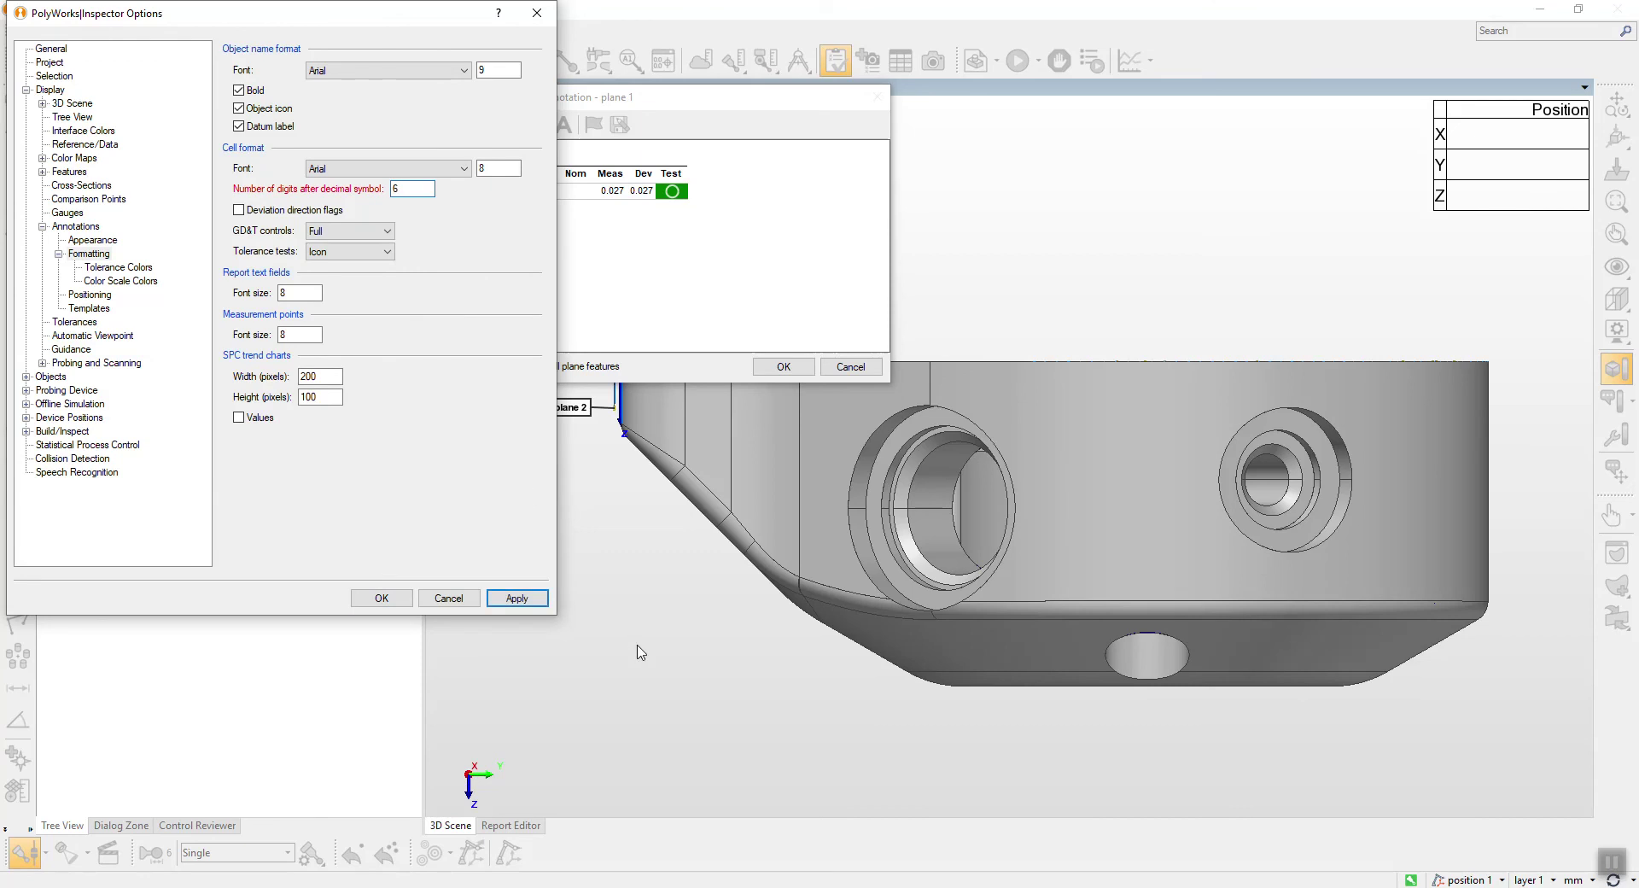
left_click(524, 599)
left_click(381, 597)
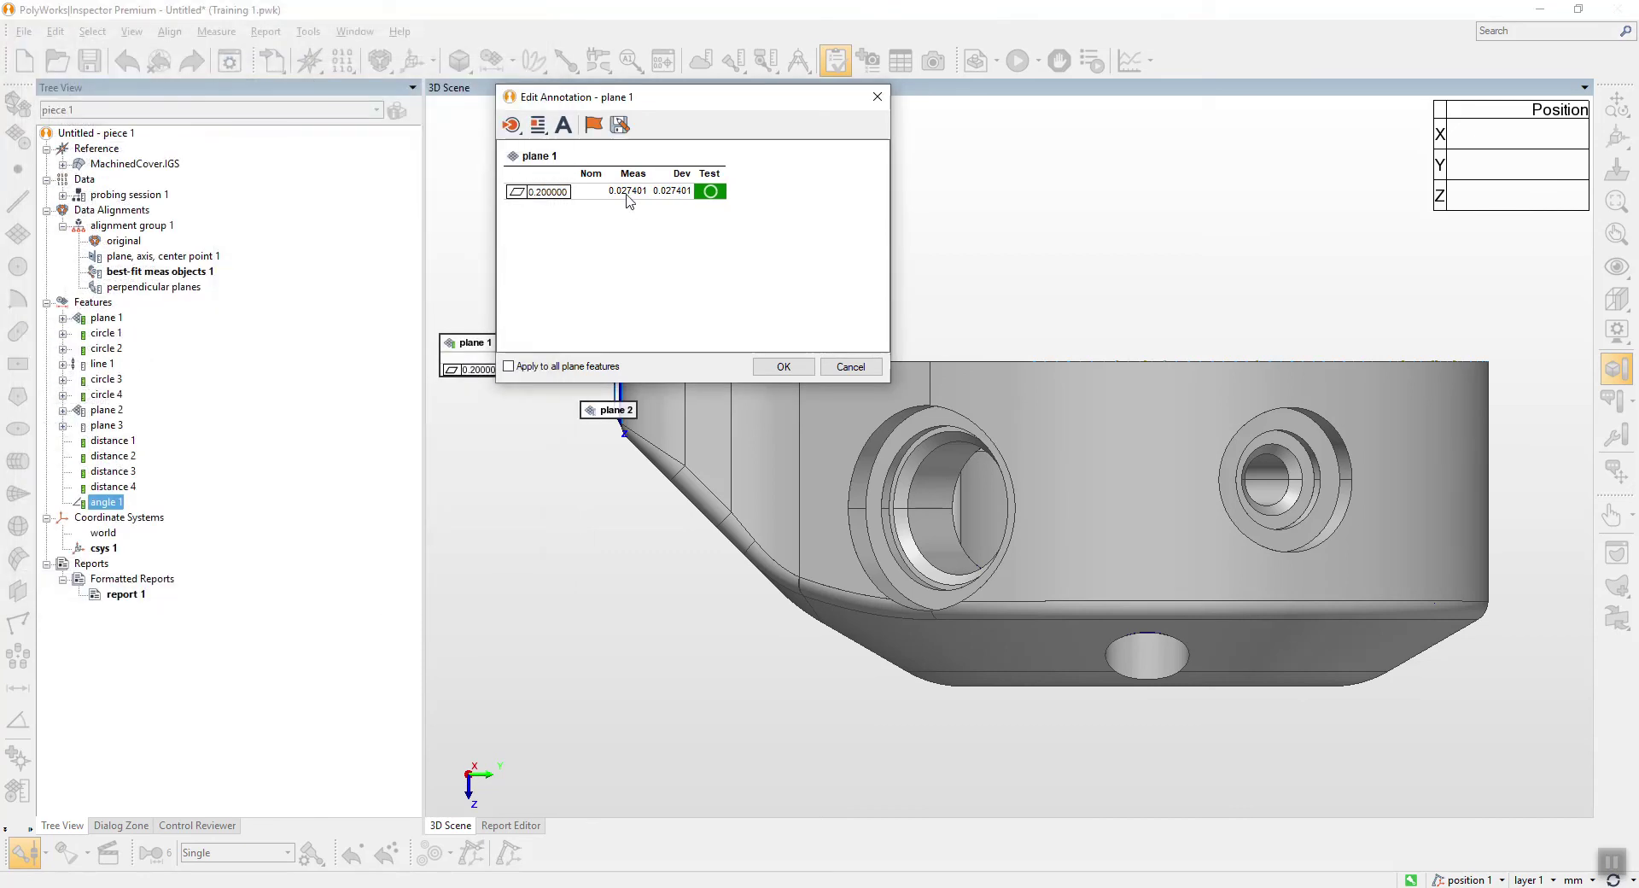
left_click(782, 367)
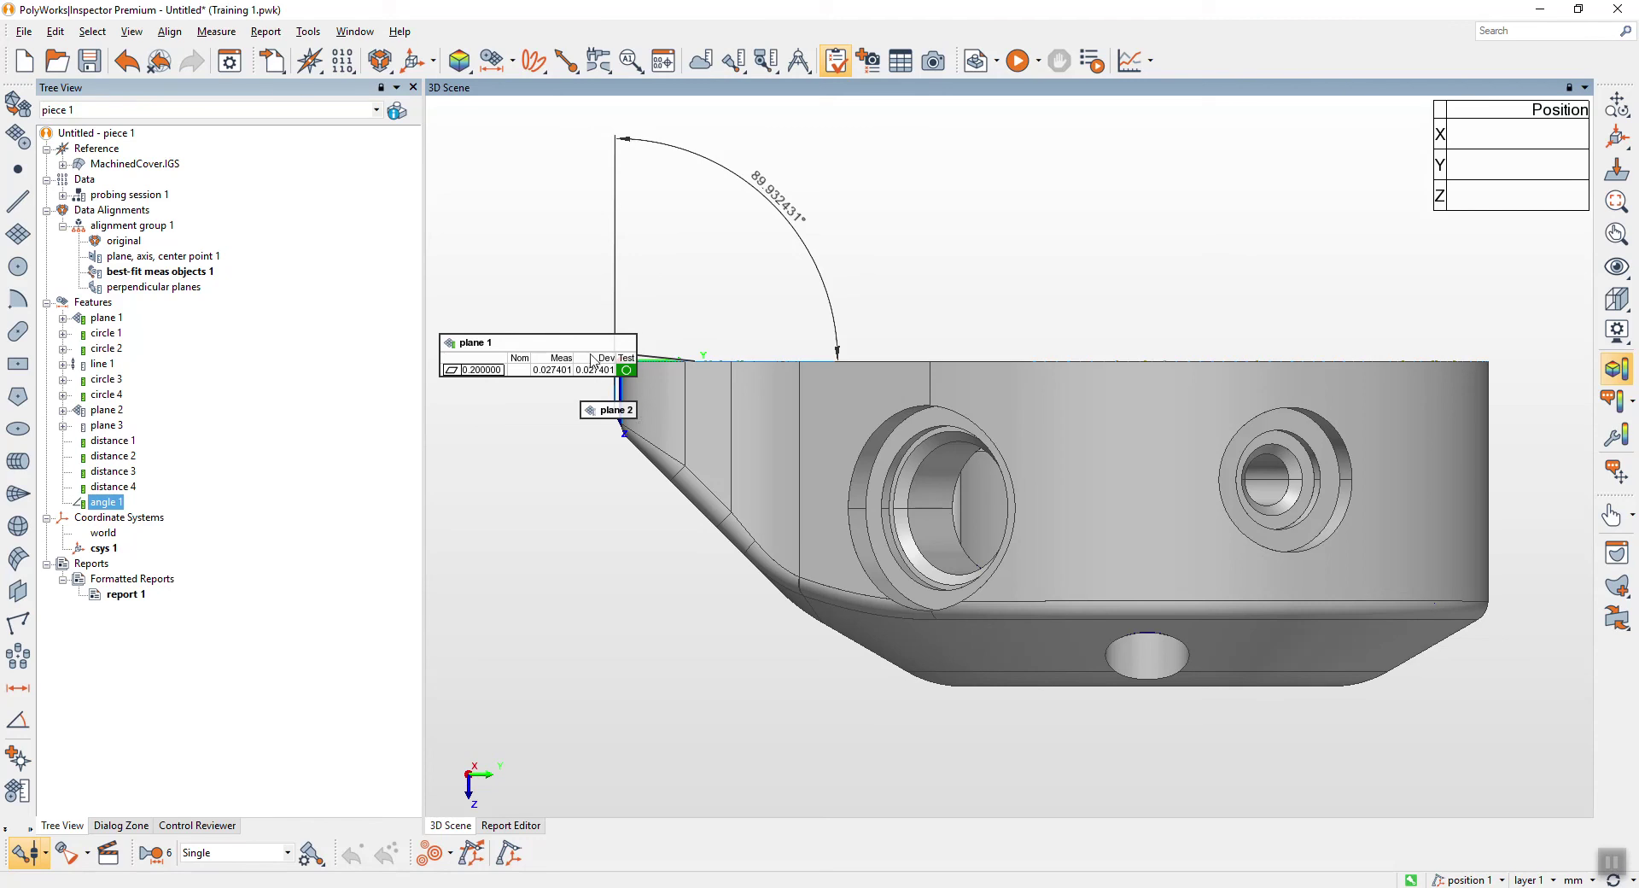
Change annotation decimal digits to 2 so angle 1 reads 89.93°
mouse_move(596, 357)
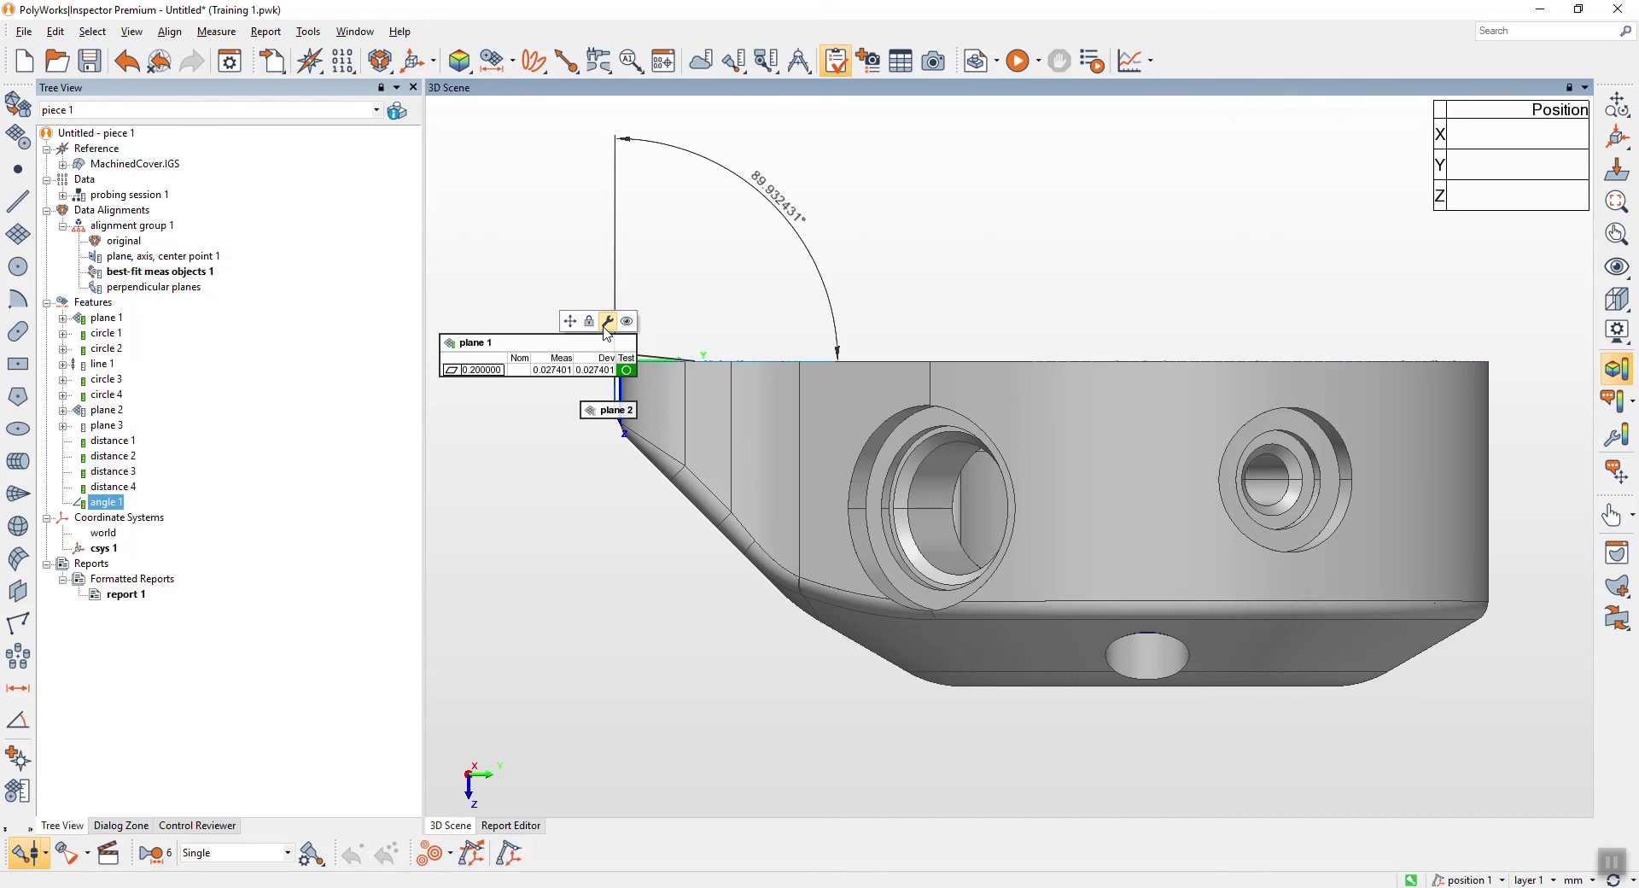
left_click(607, 321)
left_click(552, 130)
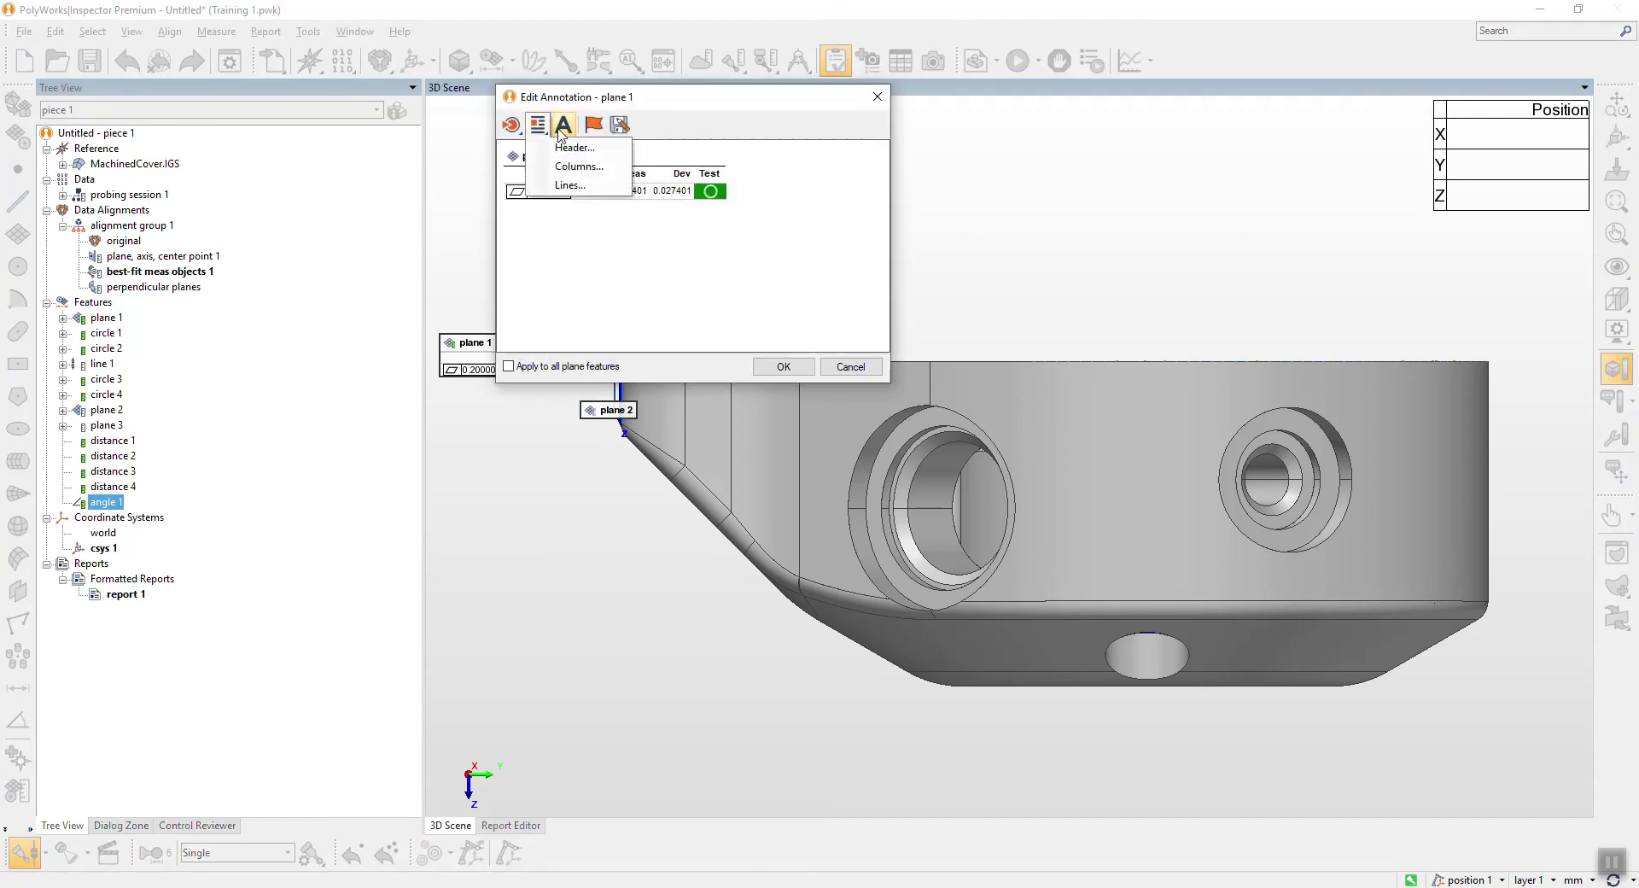
left_click(570, 177)
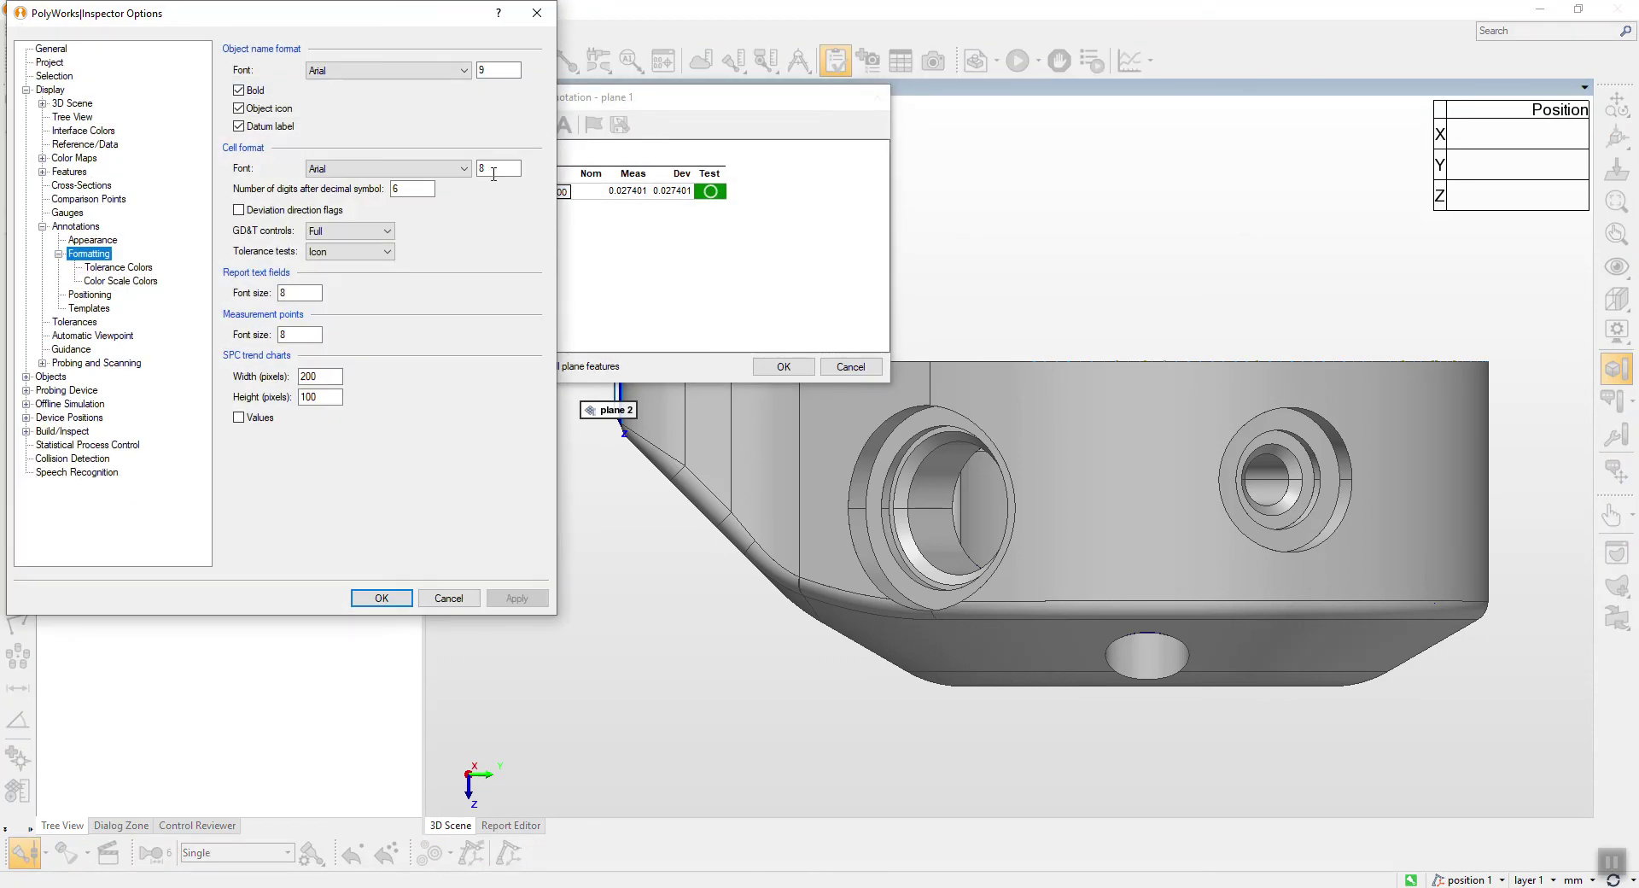
double_click(417, 189)
type("2")
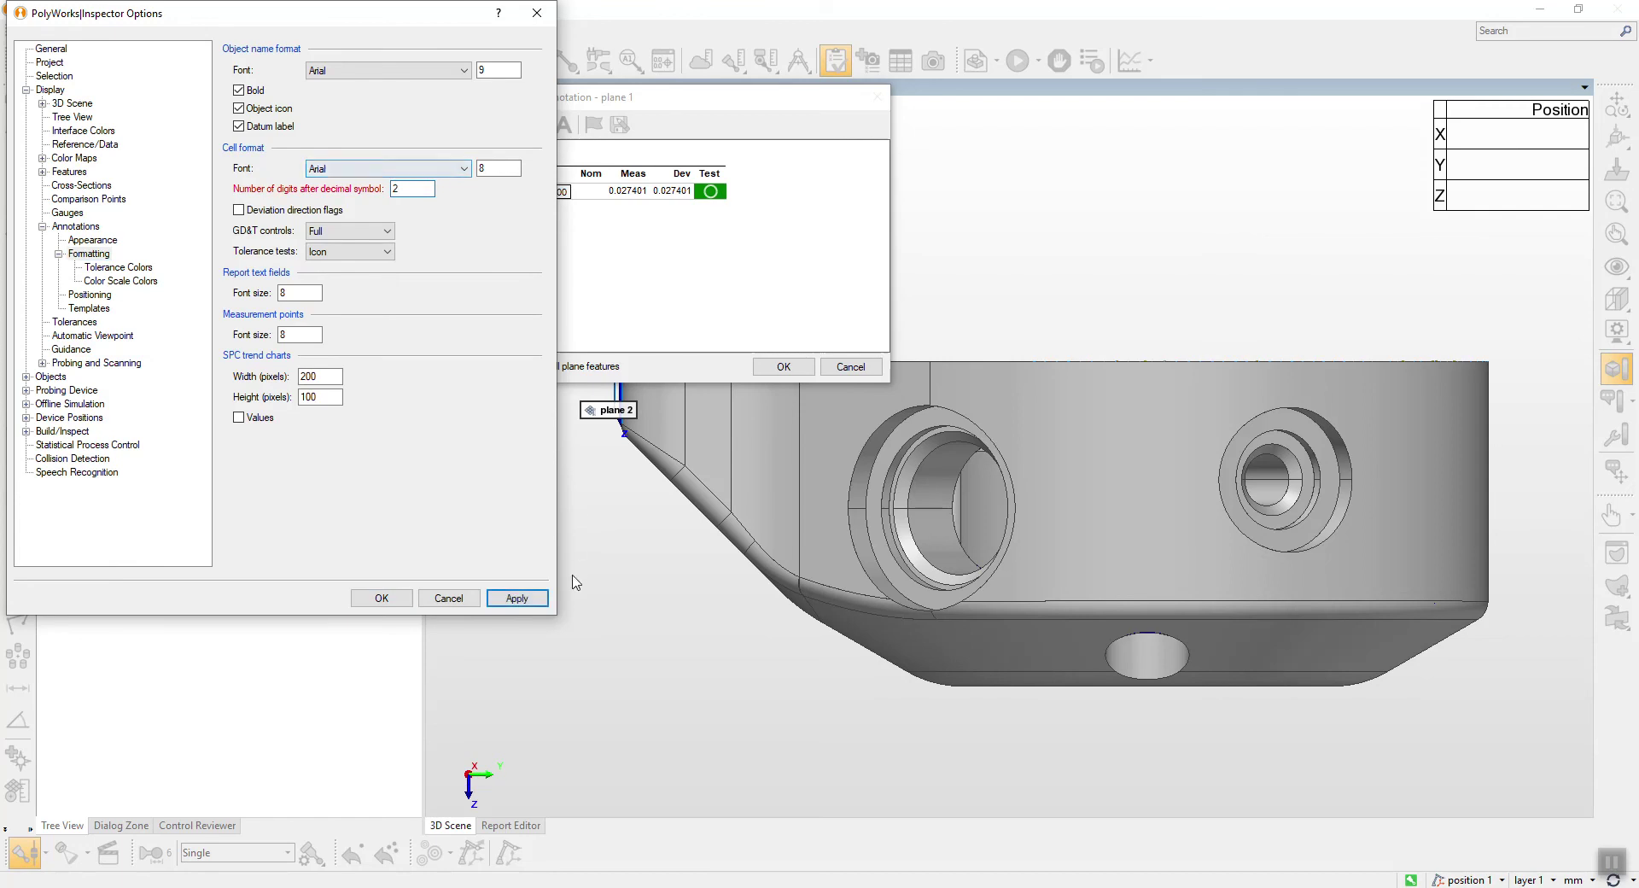
left_click(517, 597)
left_click(382, 597)
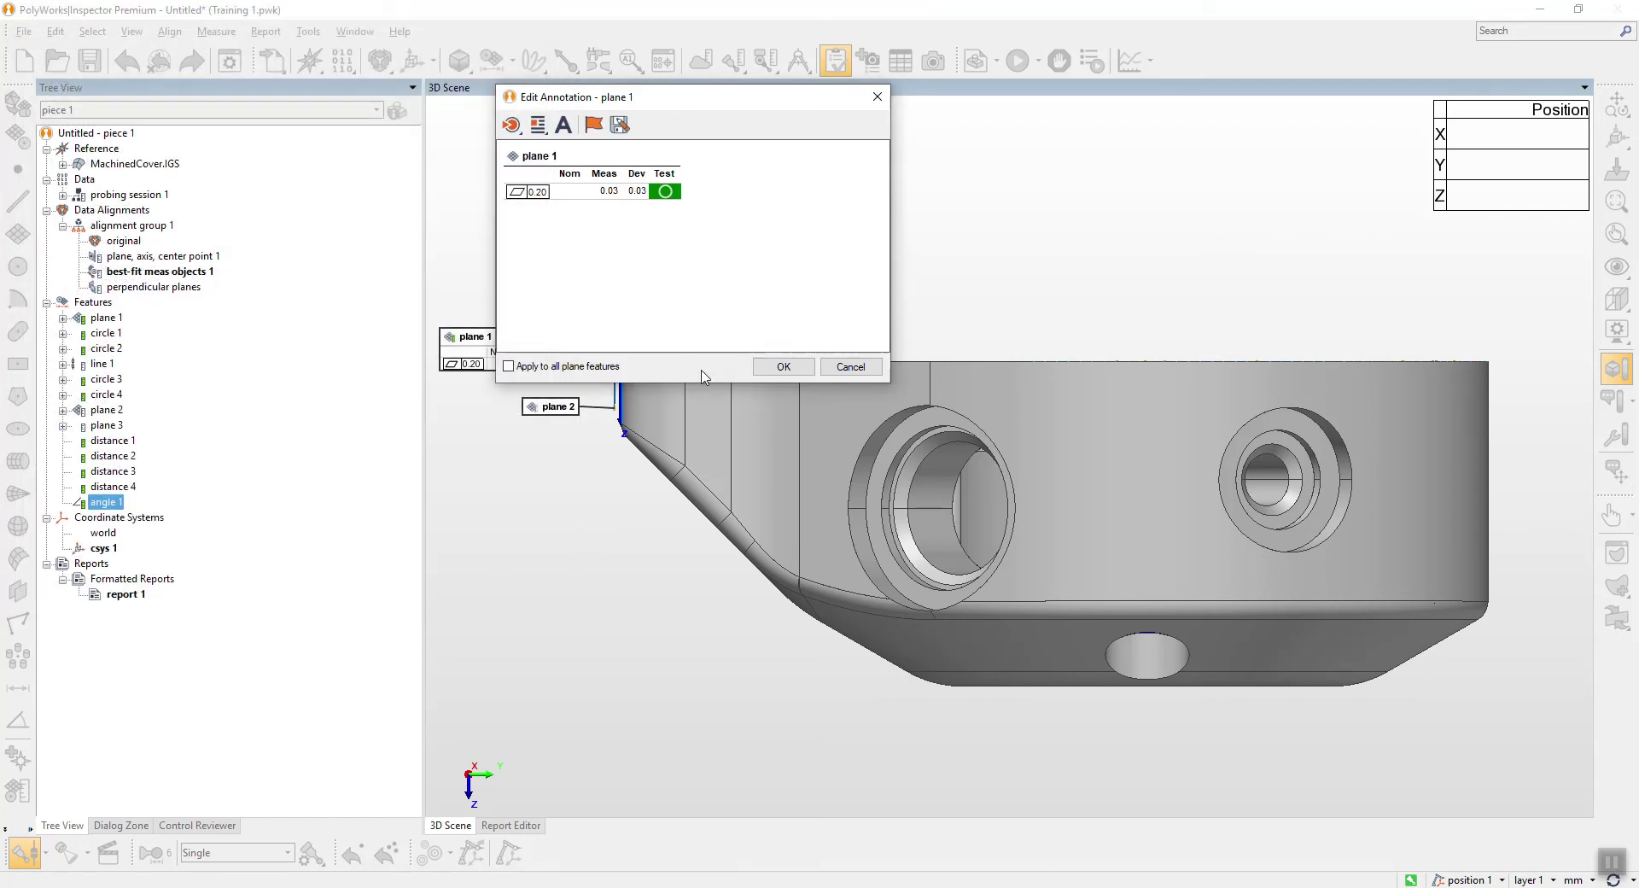
left_click(785, 367)
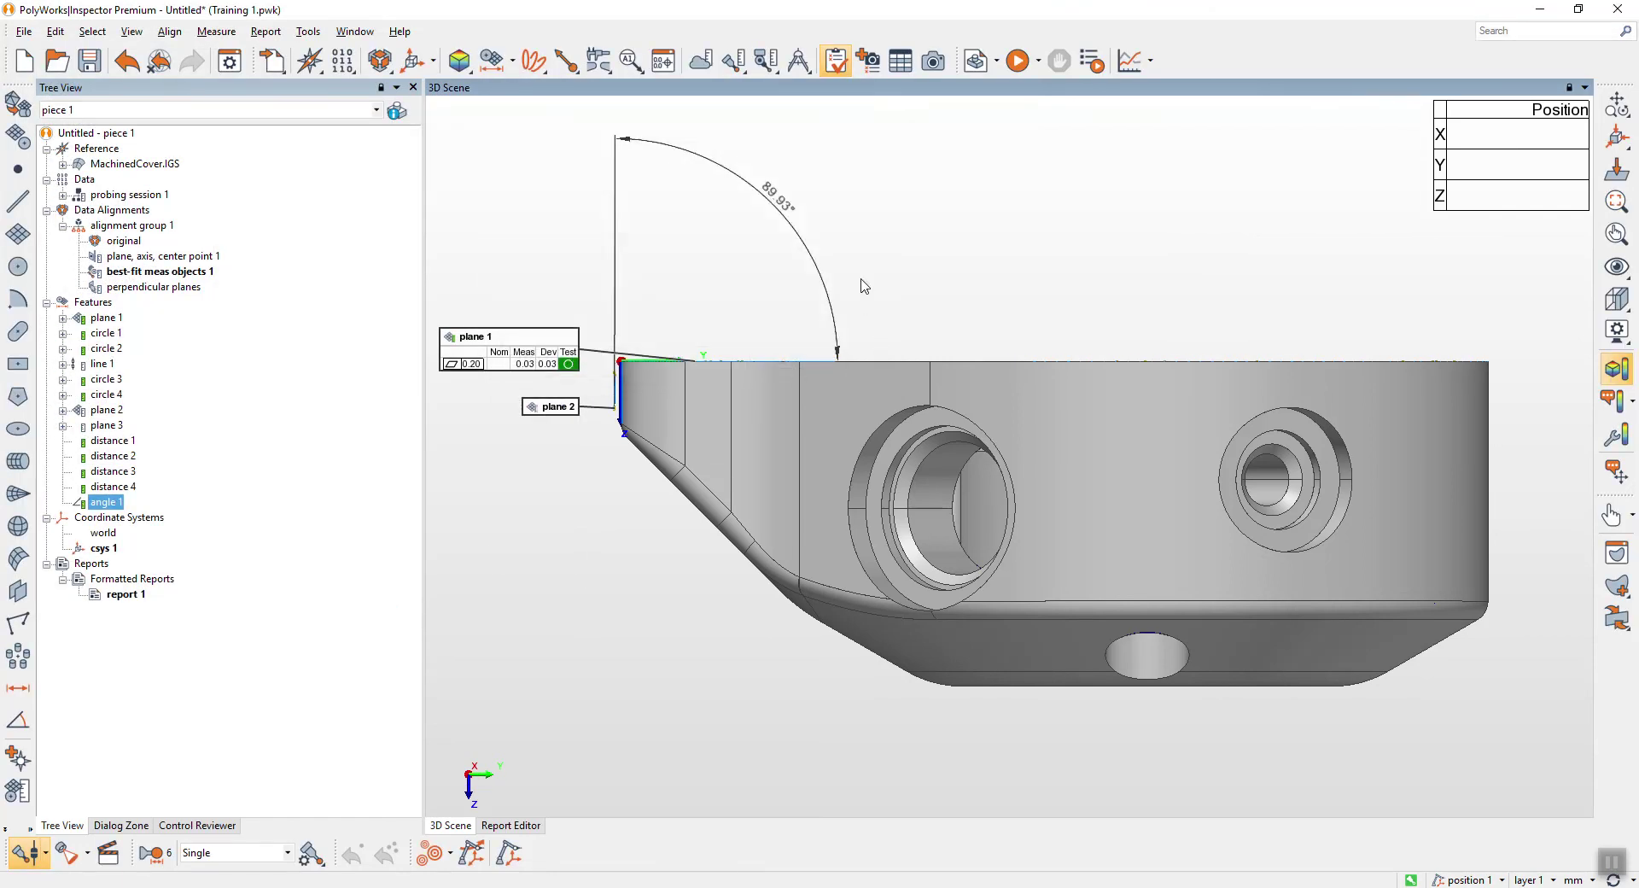
Hide the plane 1 and plane 2 annotations
scroll(867, 341, "down", 1)
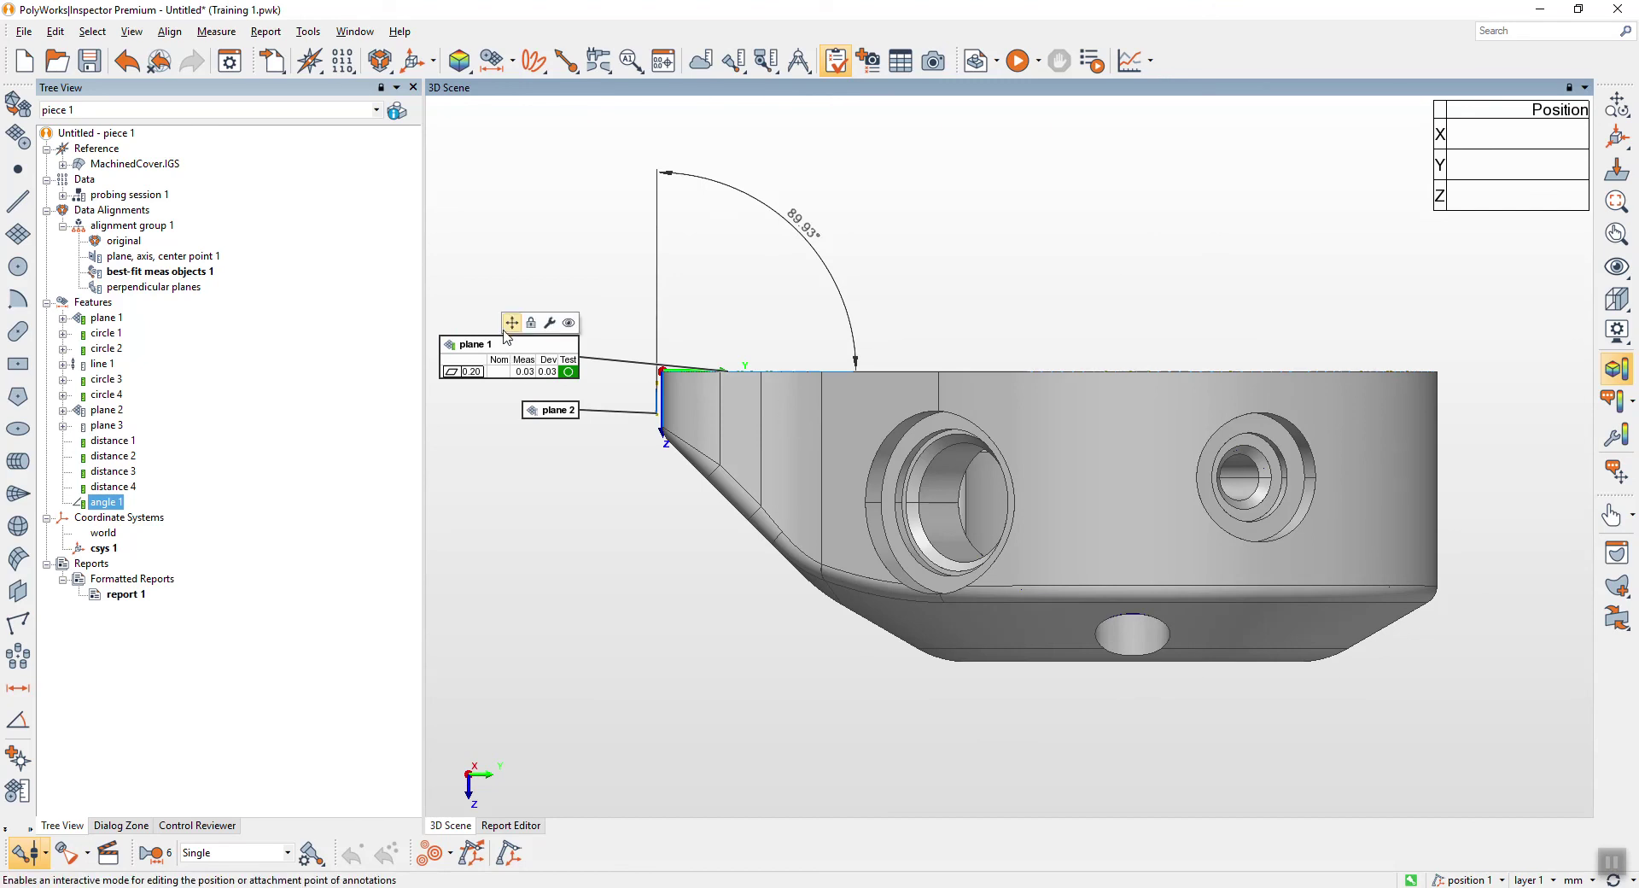
double_click(512, 365)
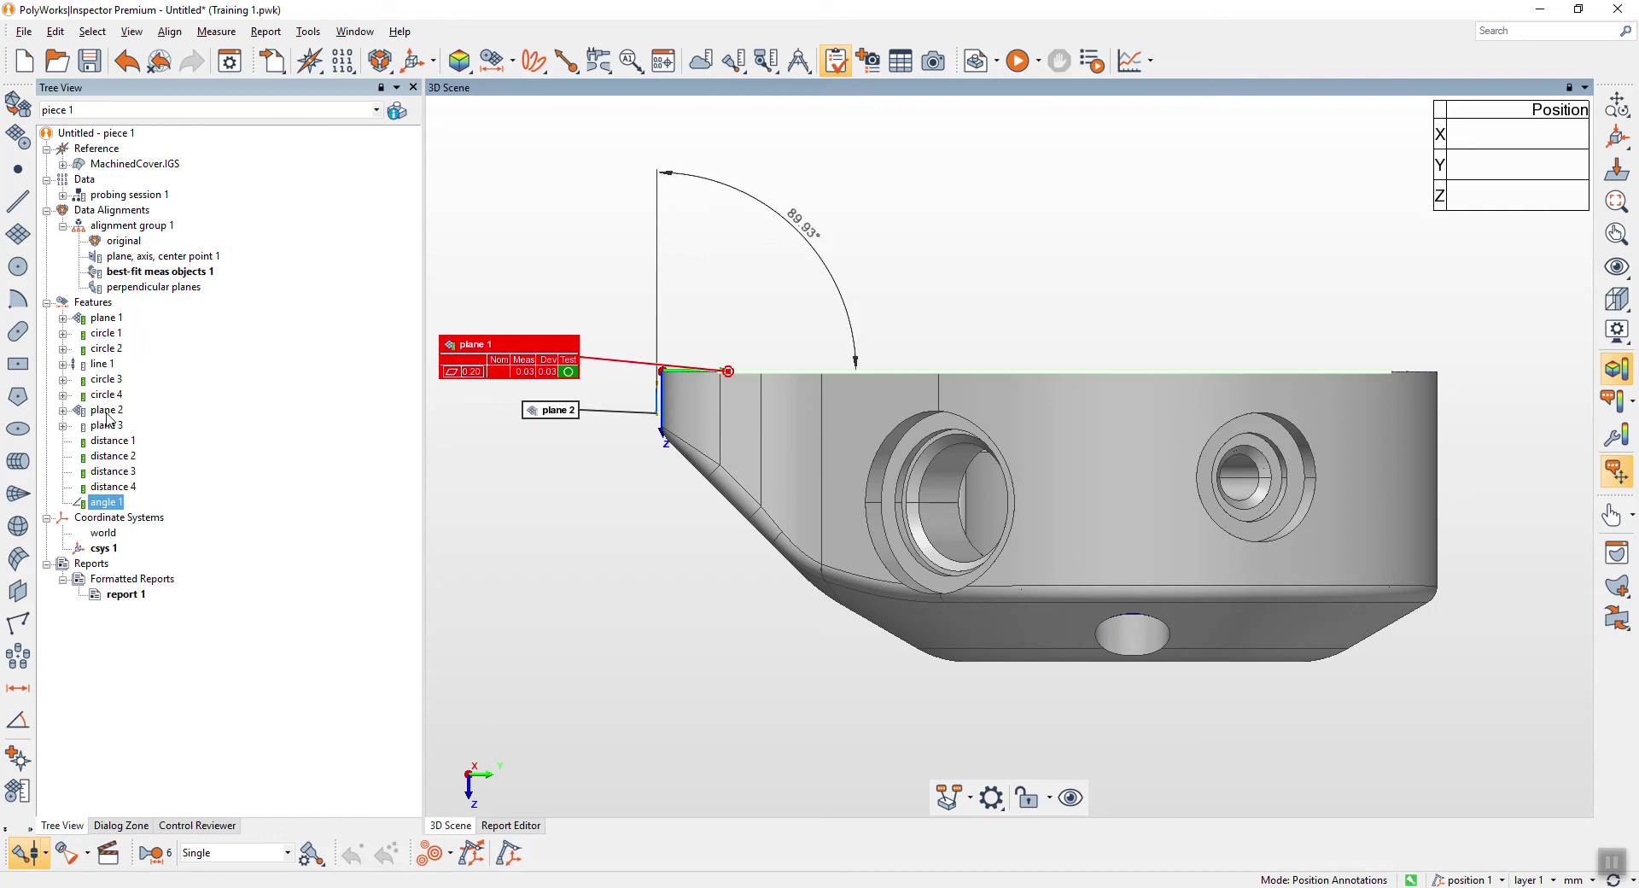
left_click(777, 352)
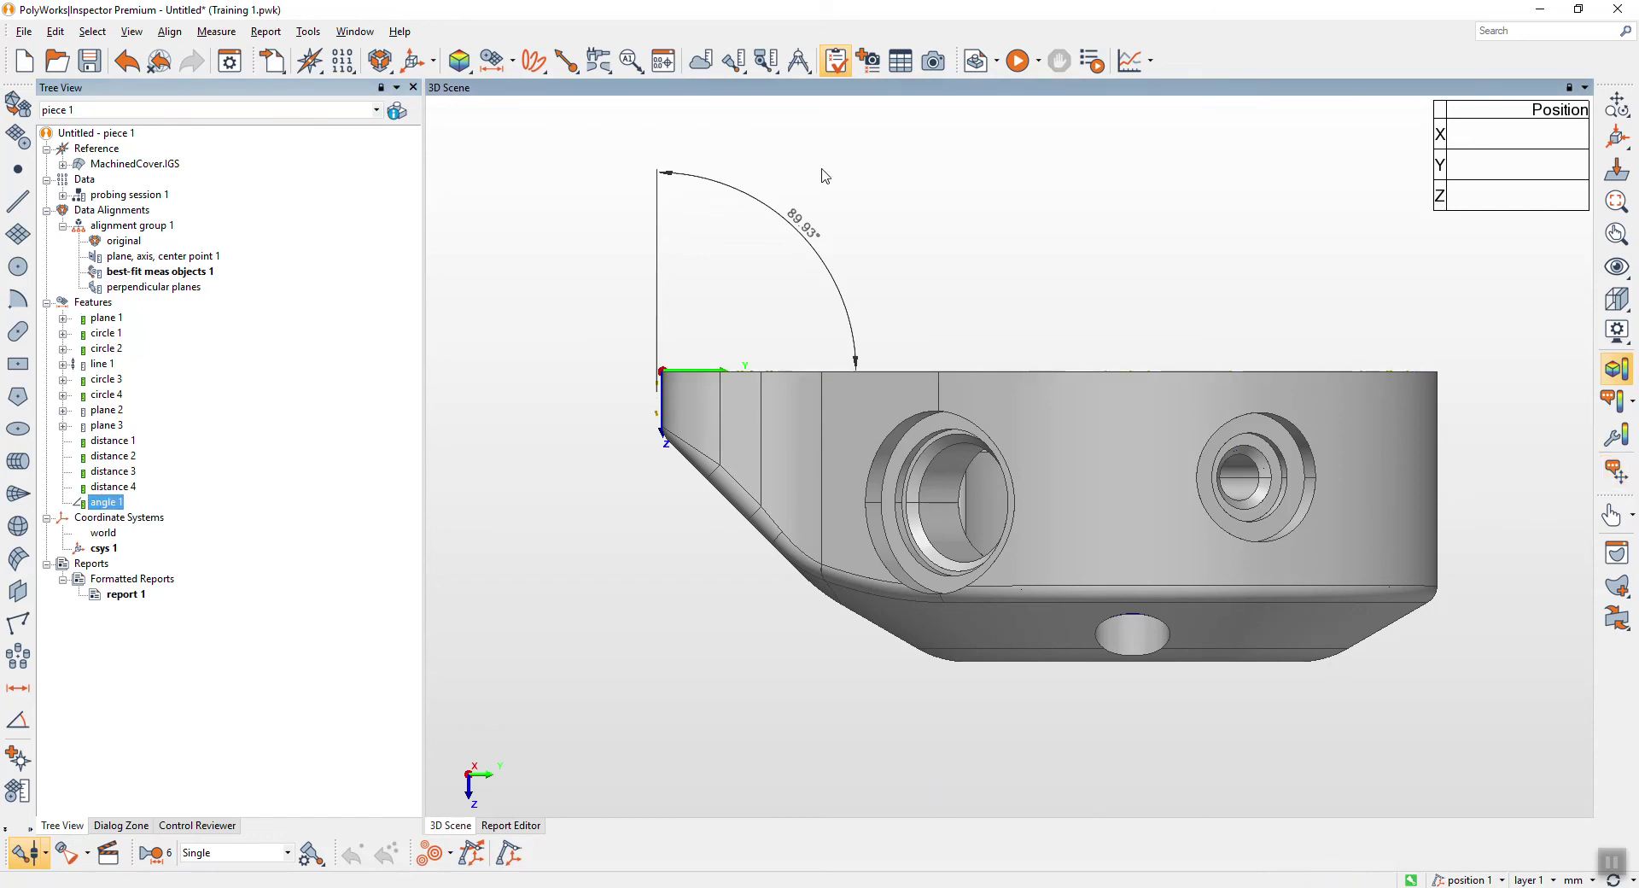
Create a control view named 'angle' with snapshot and open report 1
left_click(870, 61)
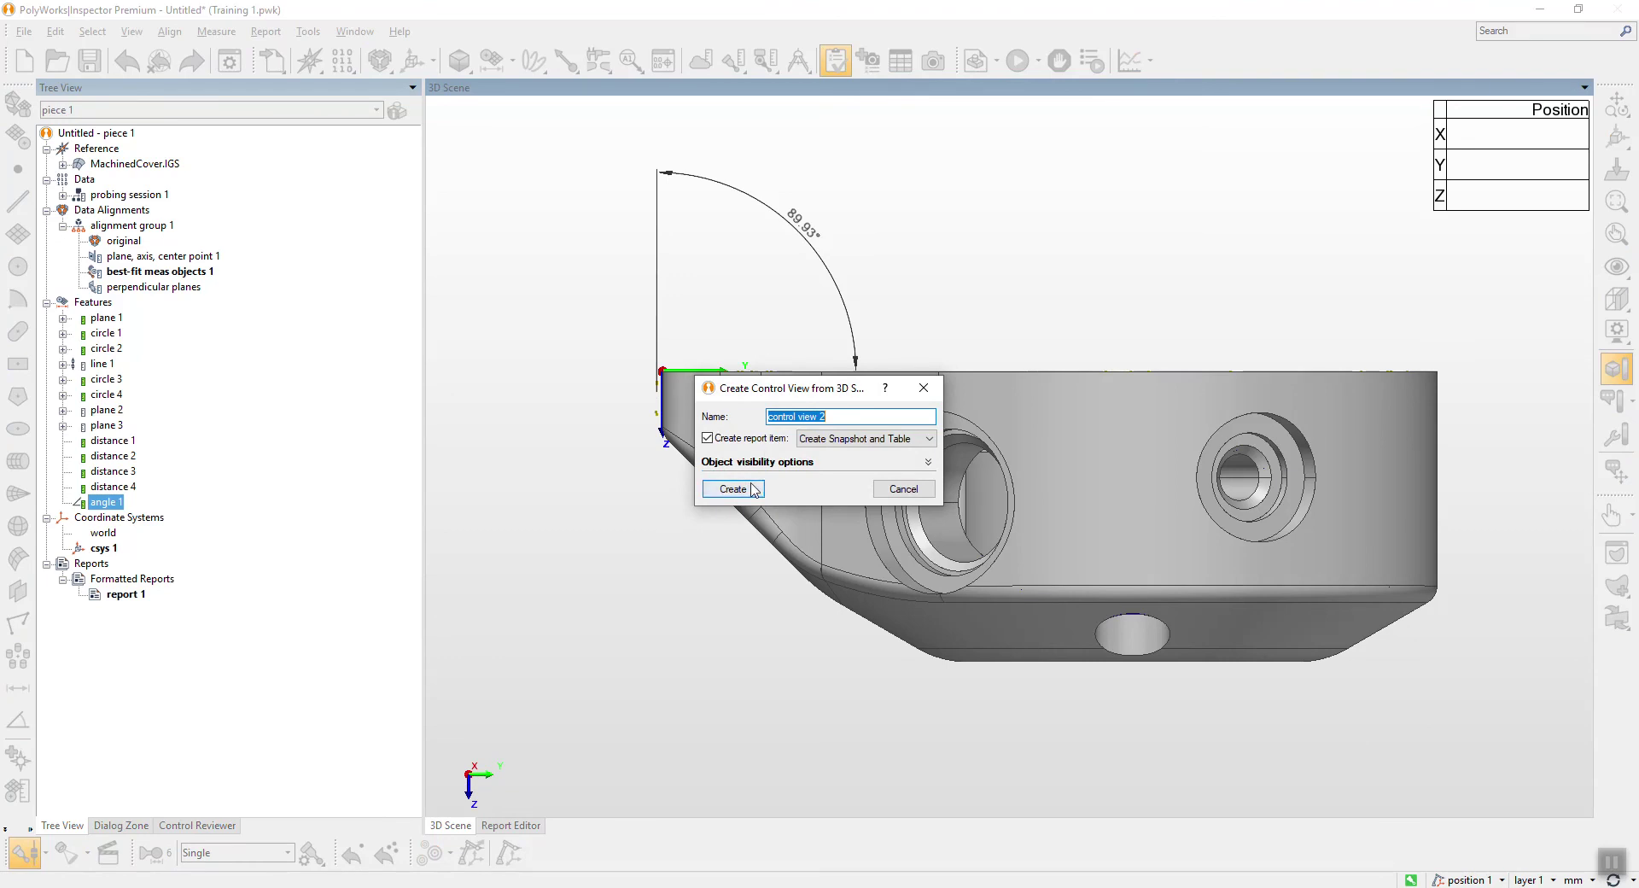
type("angle")
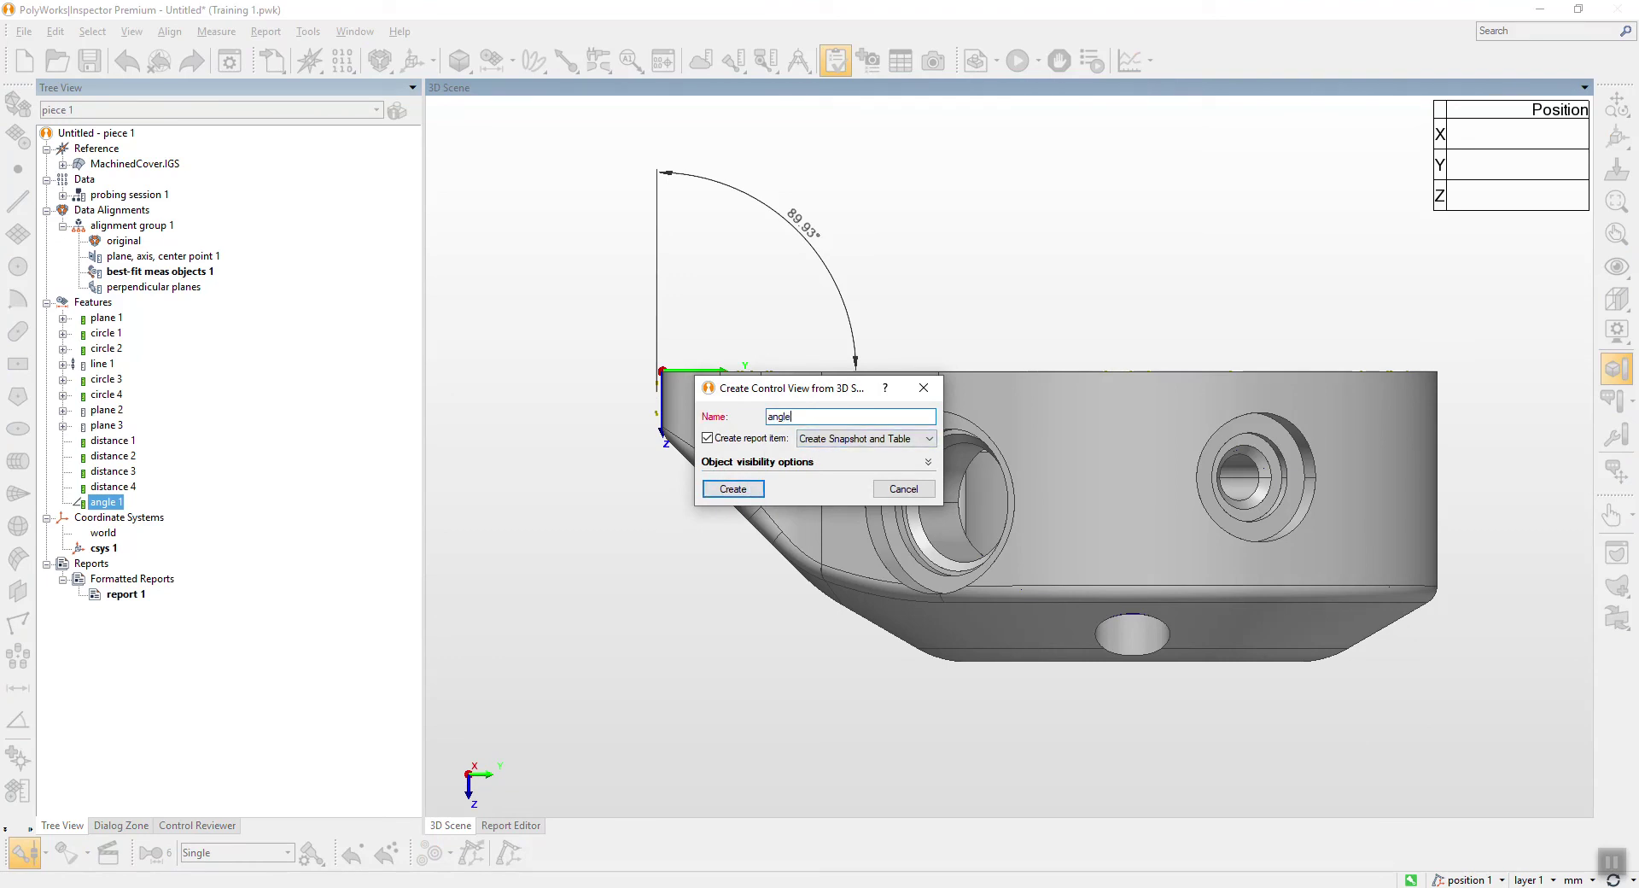
left_click(747, 493)
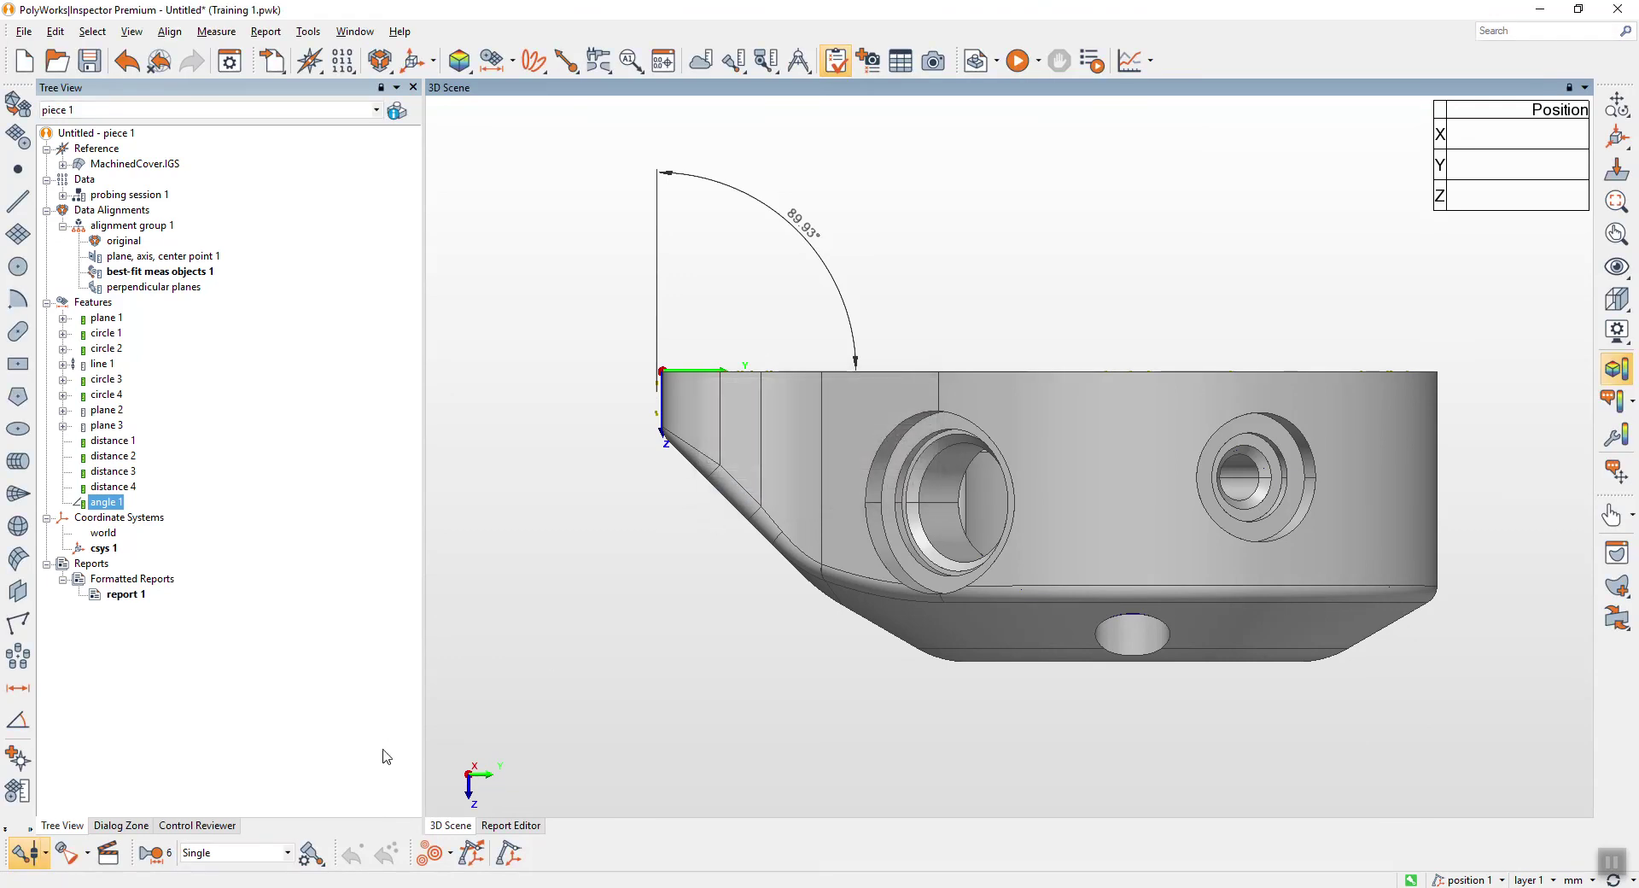
double_click(127, 594)
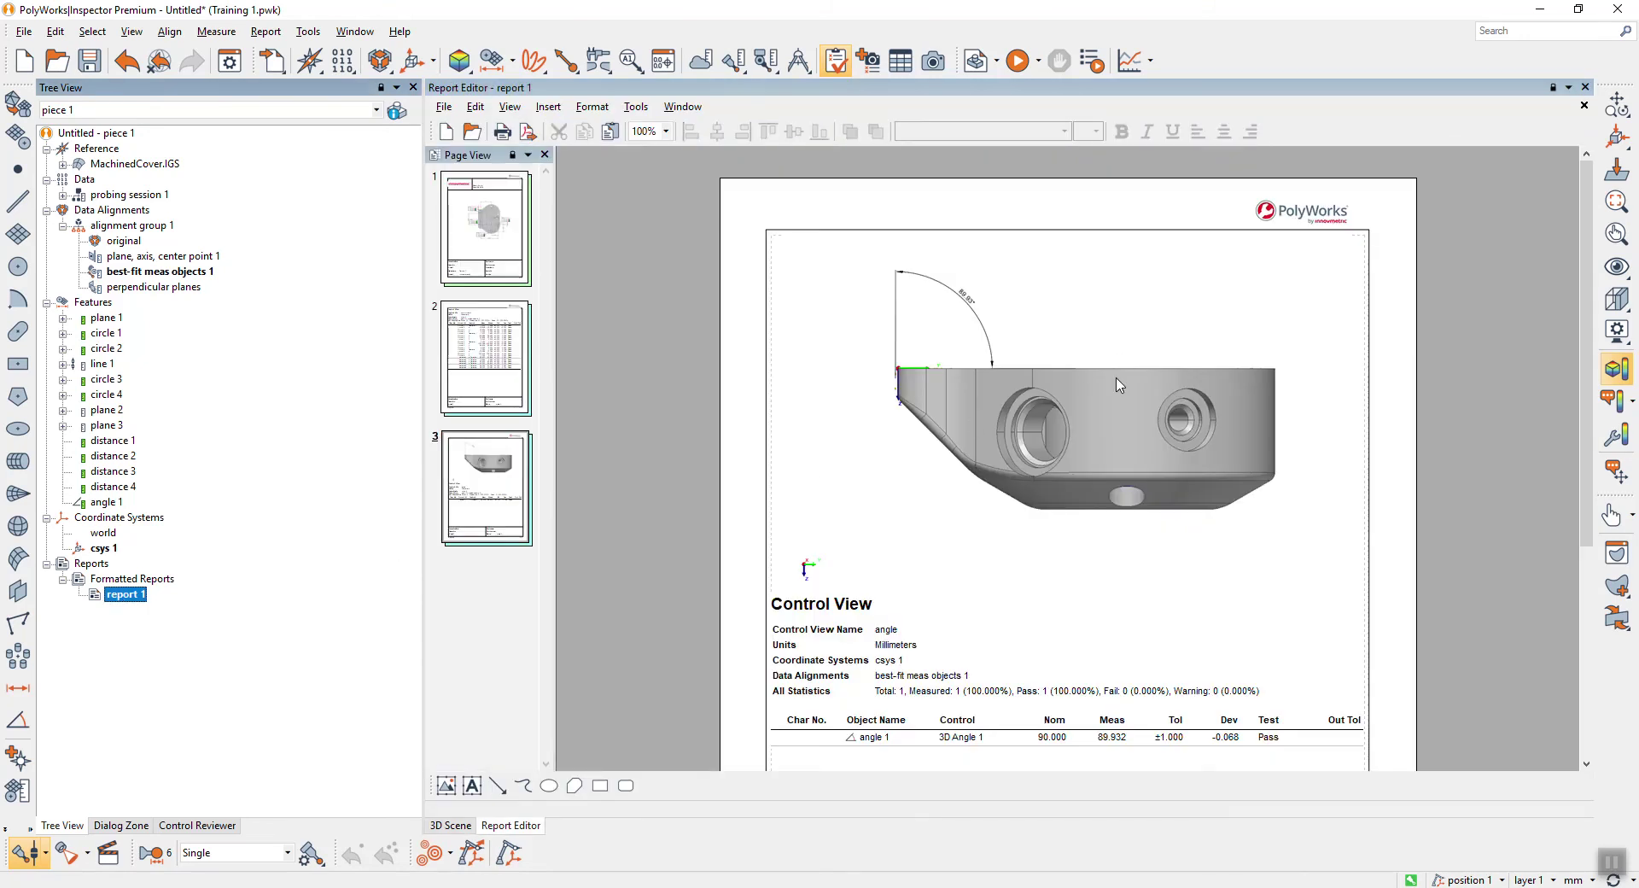
Review report pages 3 and 2, then return to the 3D scene of the cover
scroll(1016, 533, "down", 2)
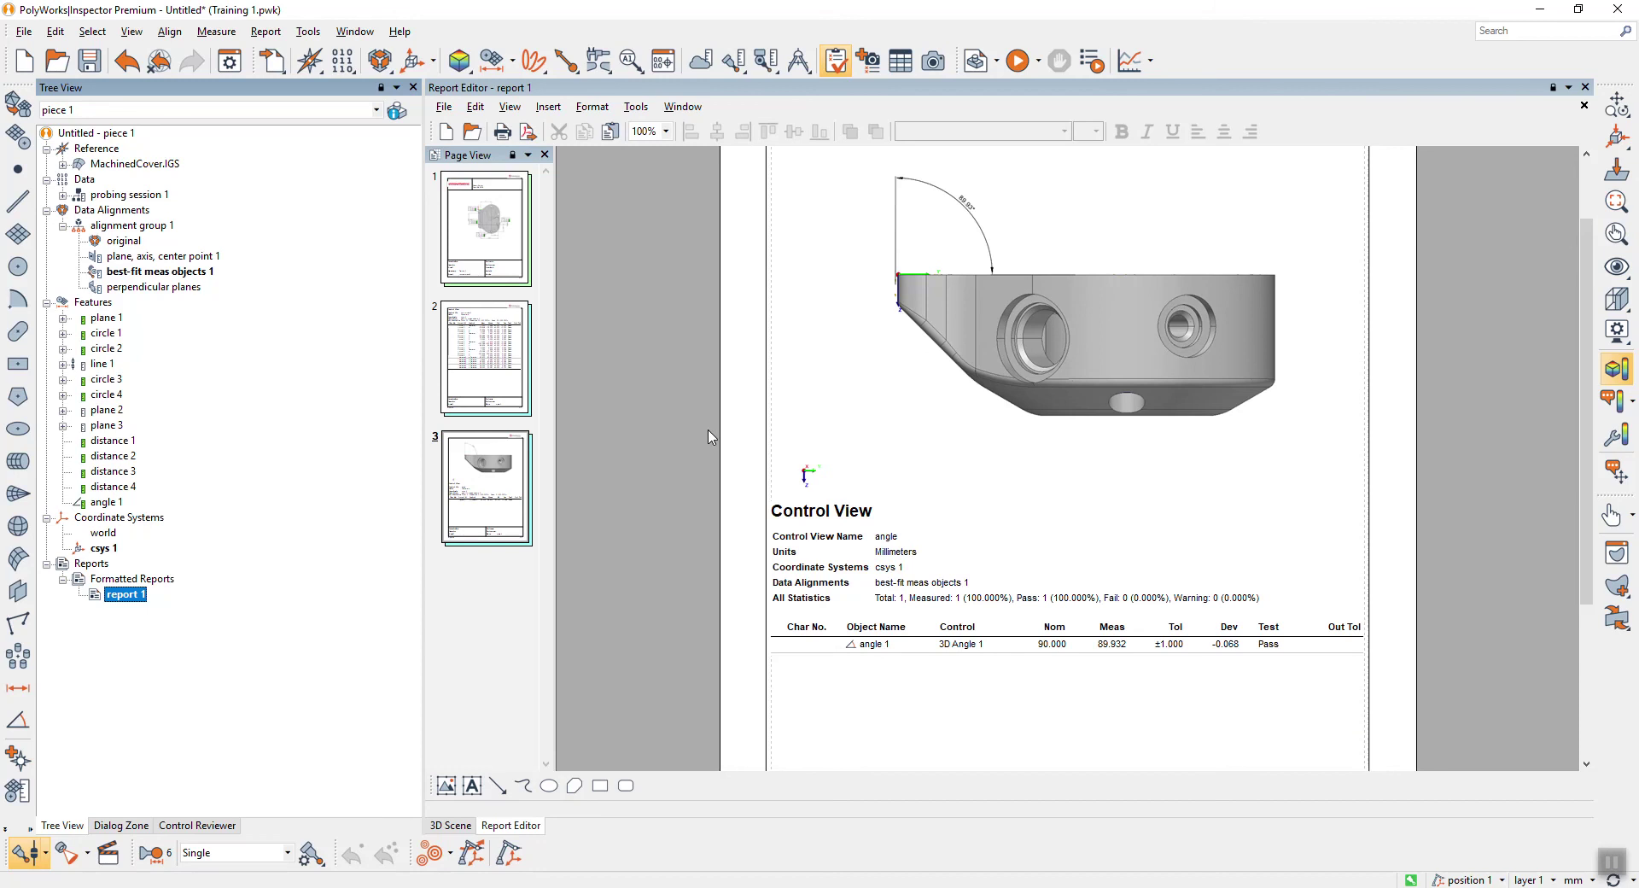
left_click(495, 359)
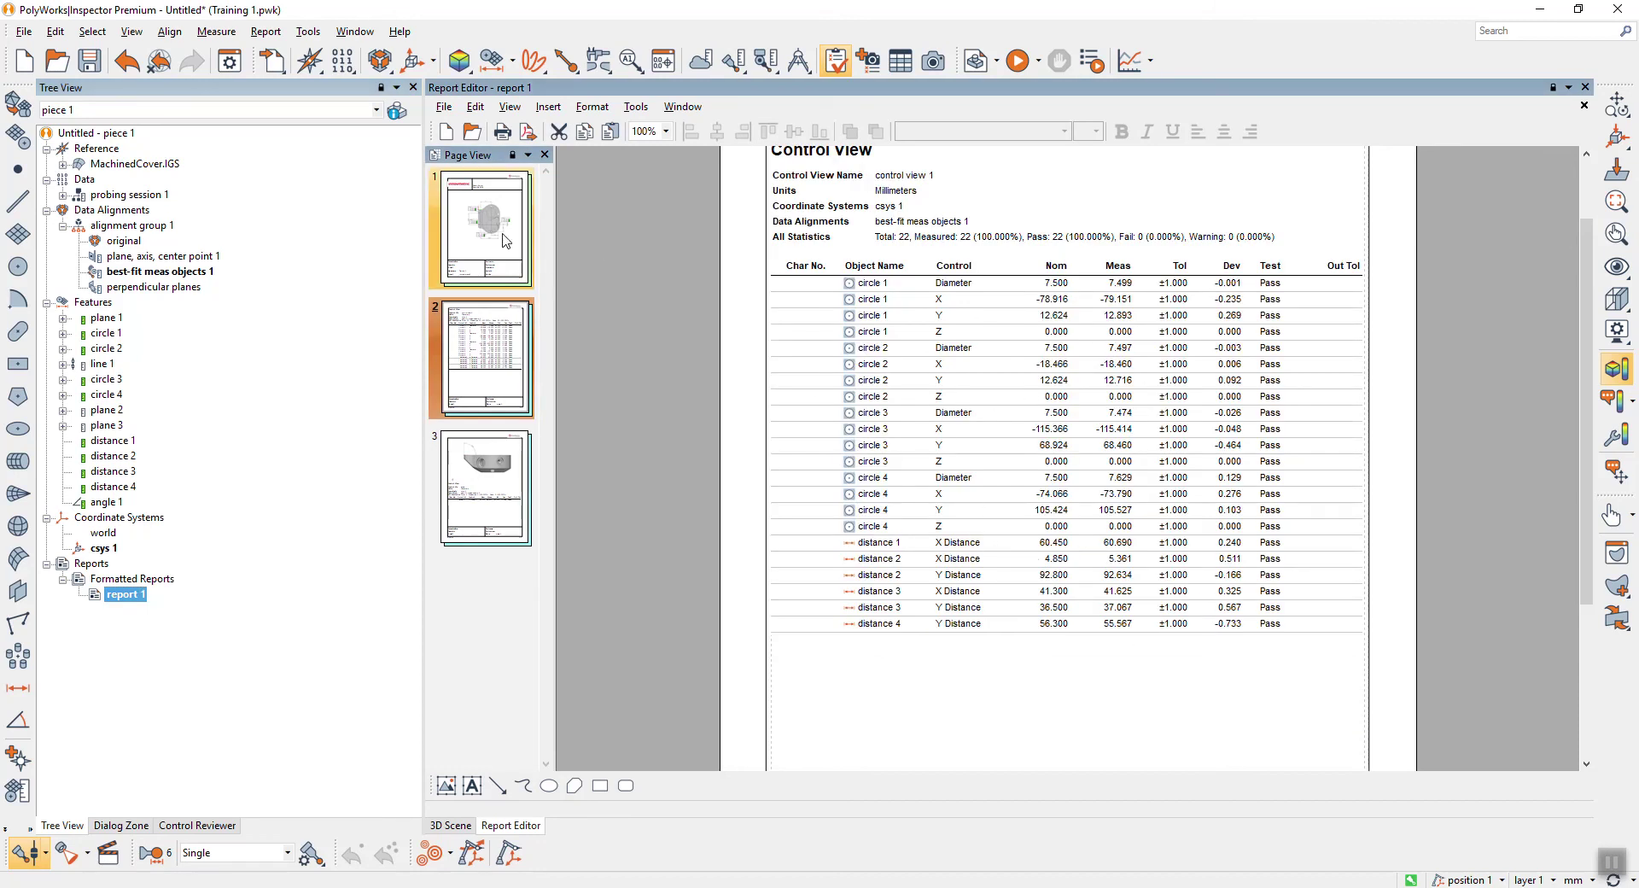
left_click(461, 826)
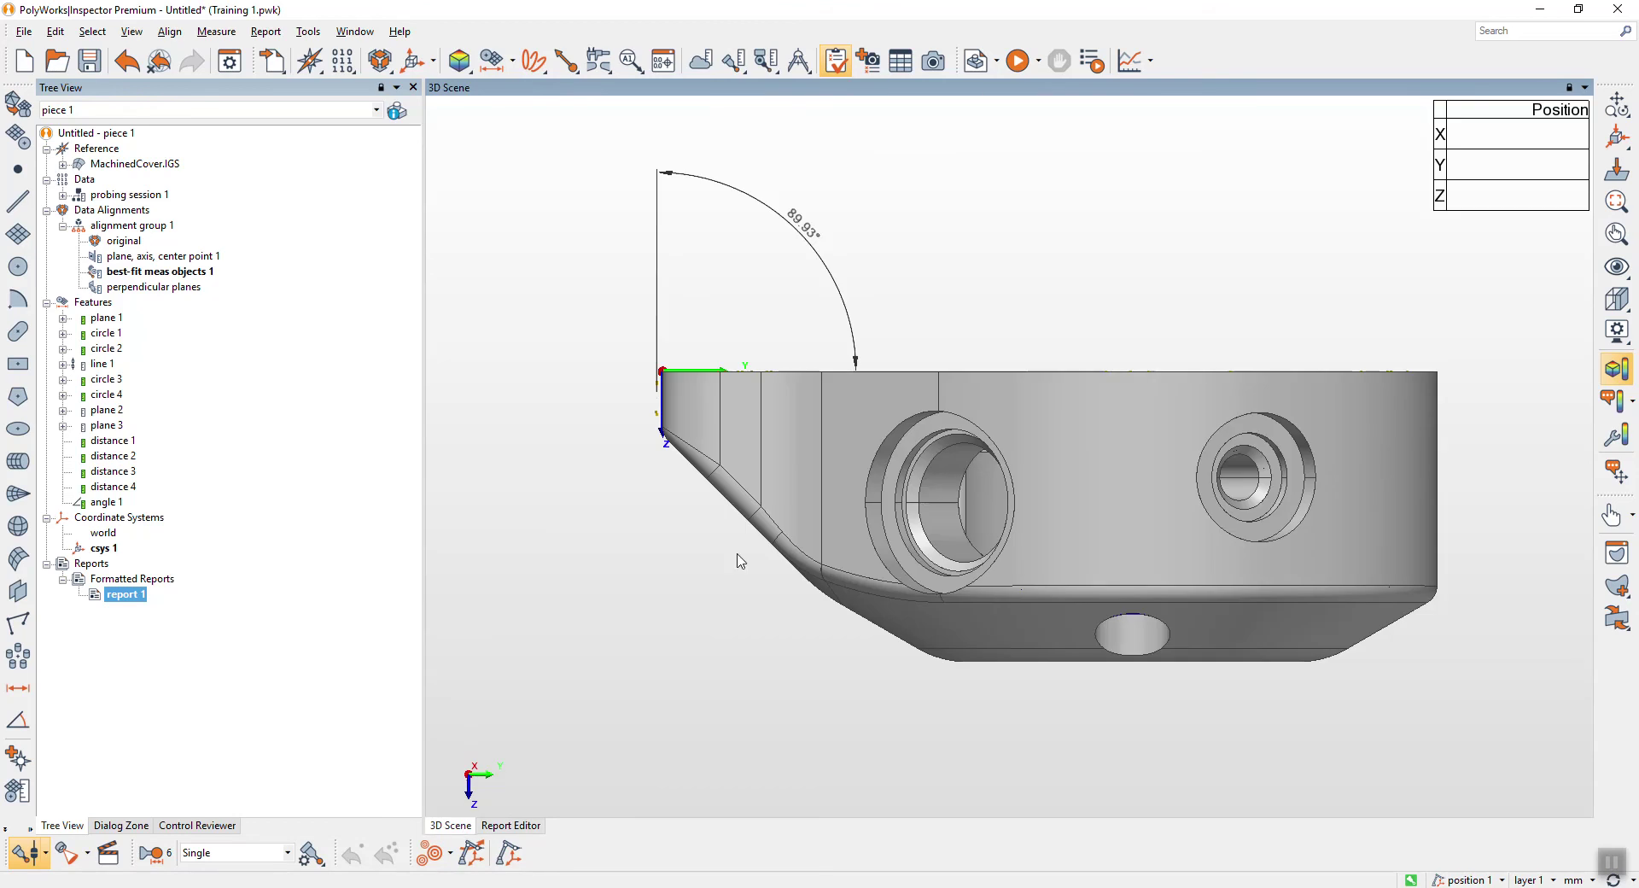
Filter the Control Reviewer to the 'angle' control view, showing only 3D Angle 1 passing
left_click(835, 60)
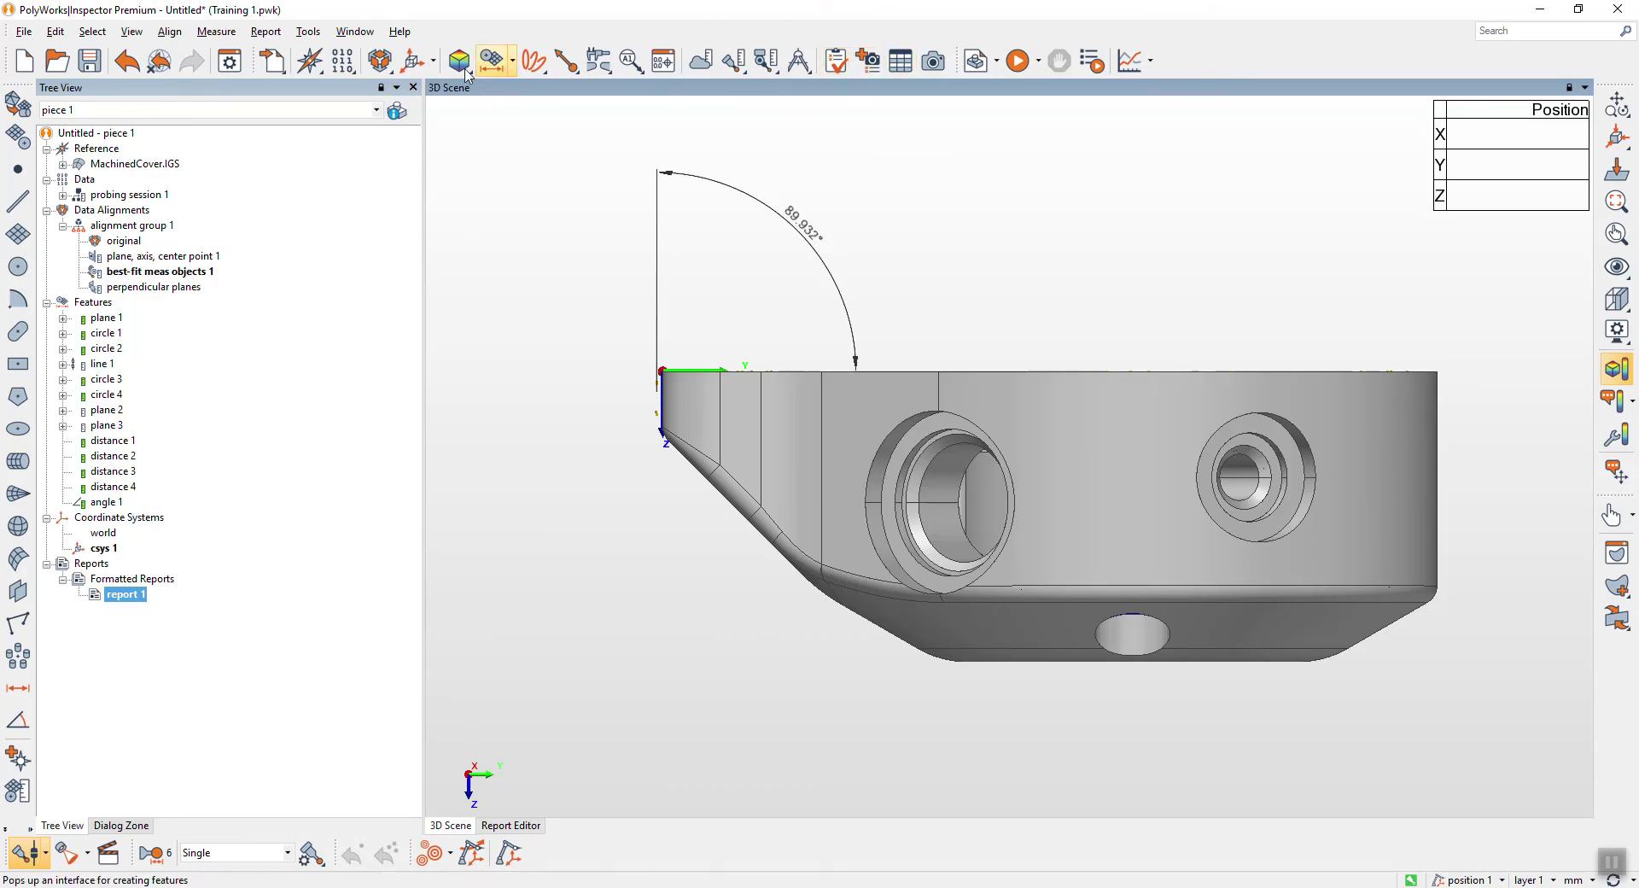
left_click(835, 60)
left_click(83, 133)
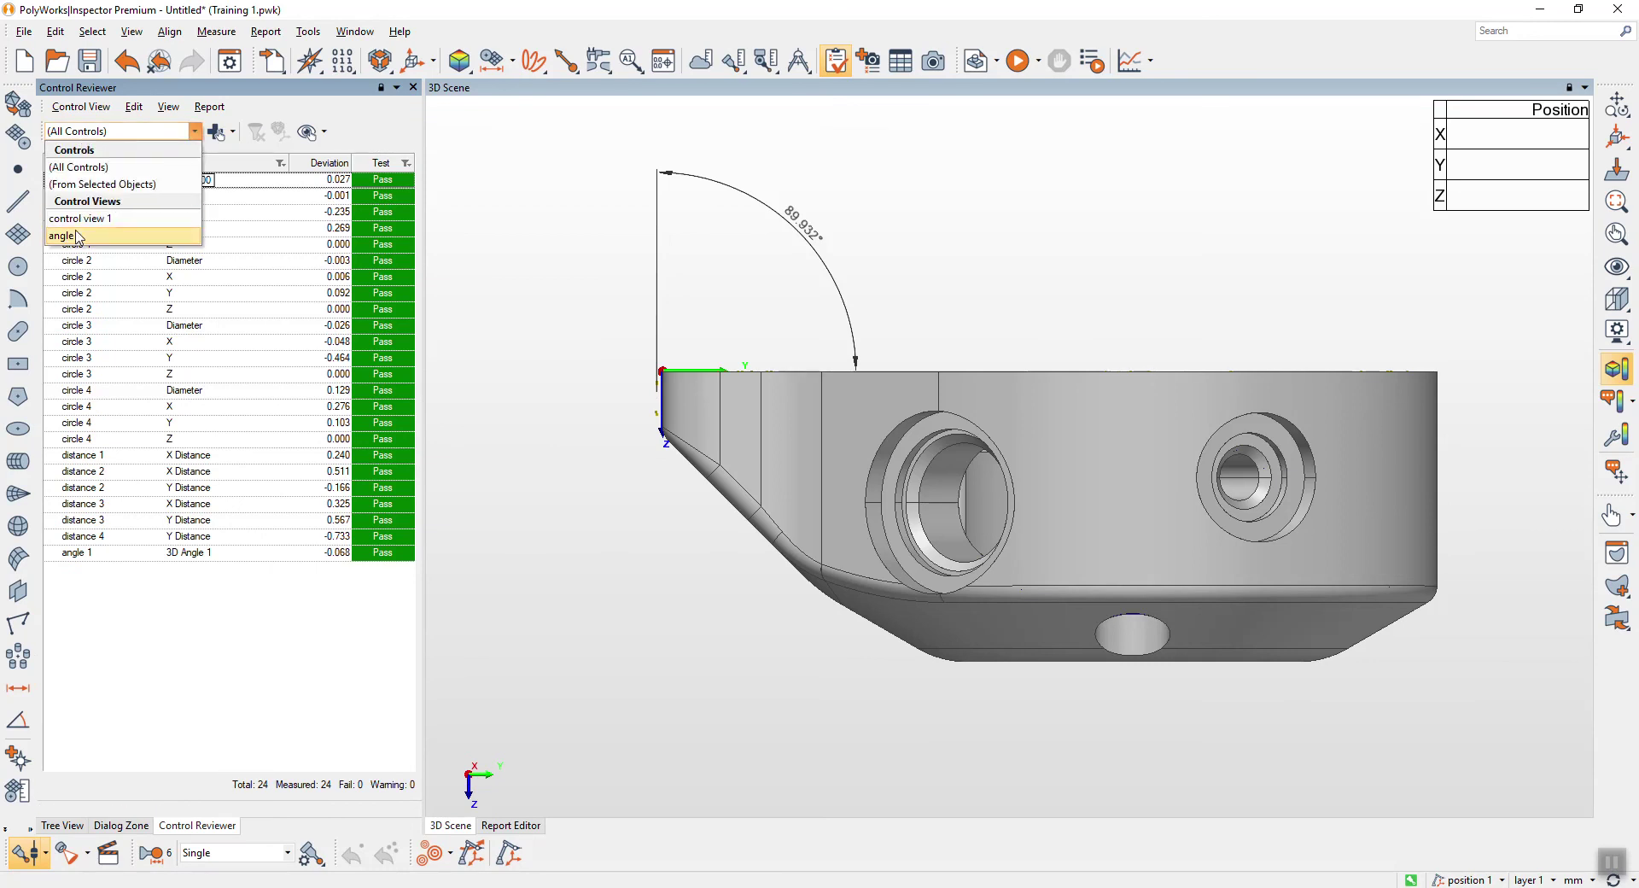
left_click(100, 220)
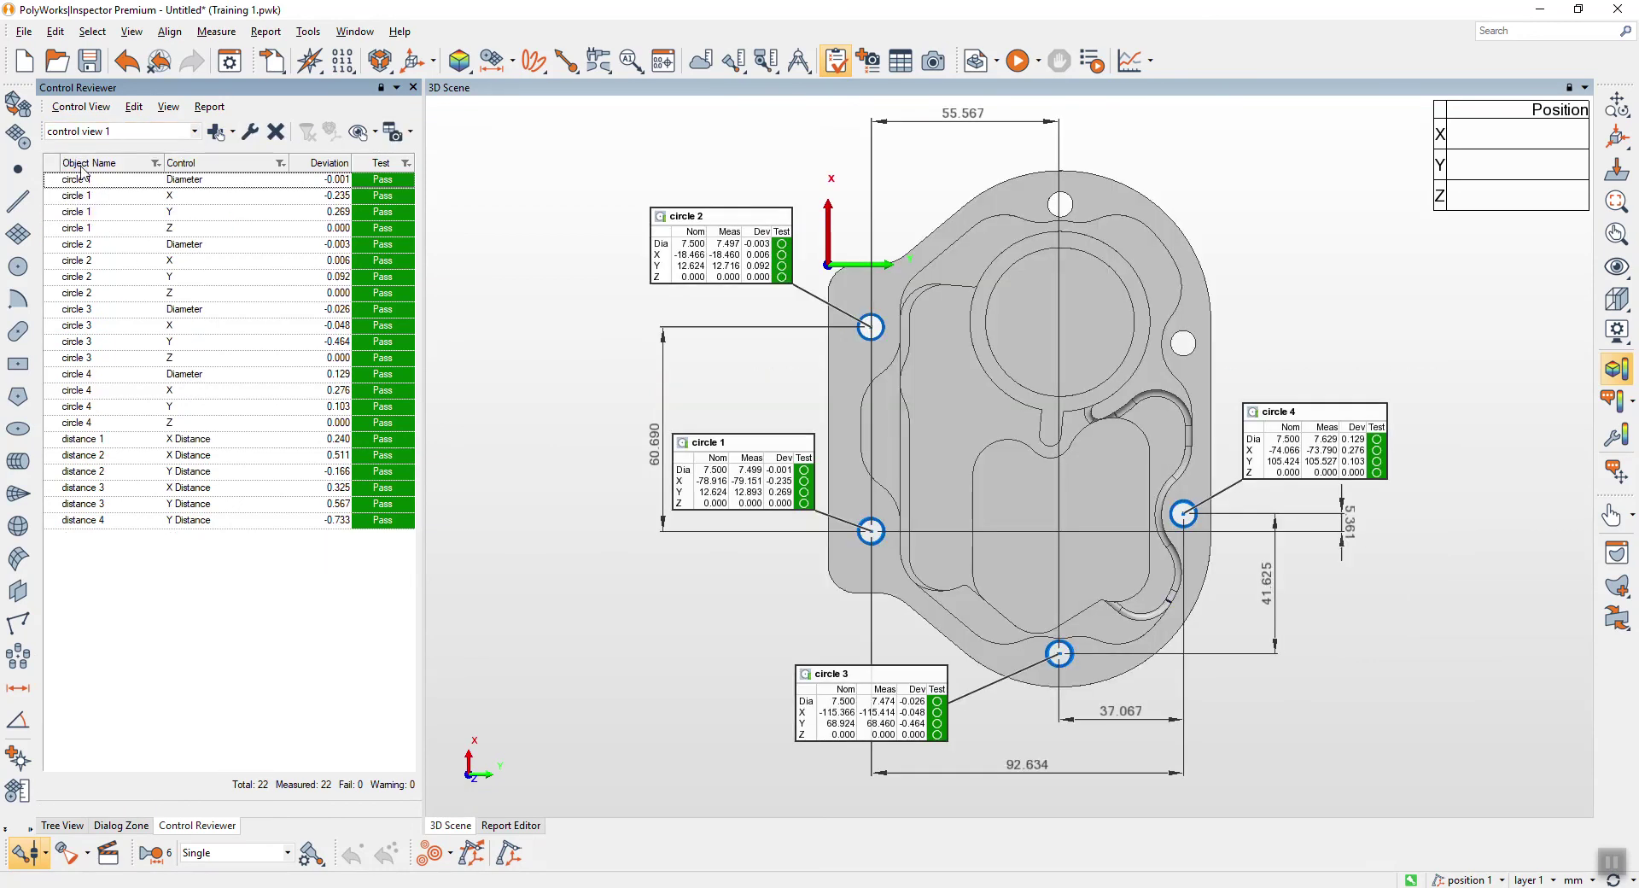
left_click(103, 131)
left_click(100, 236)
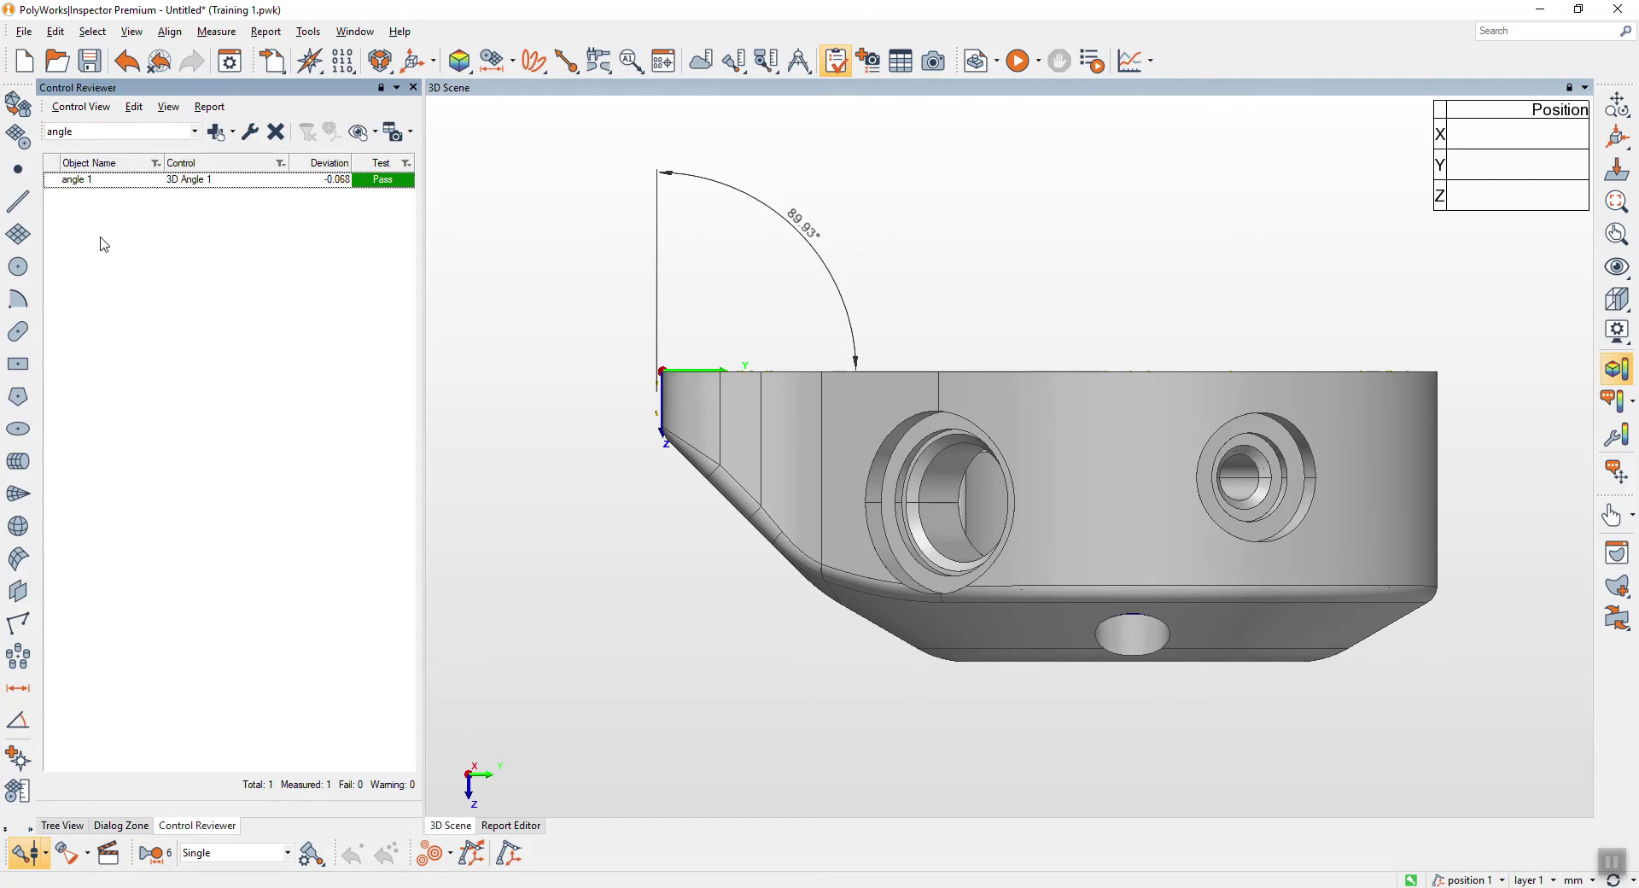